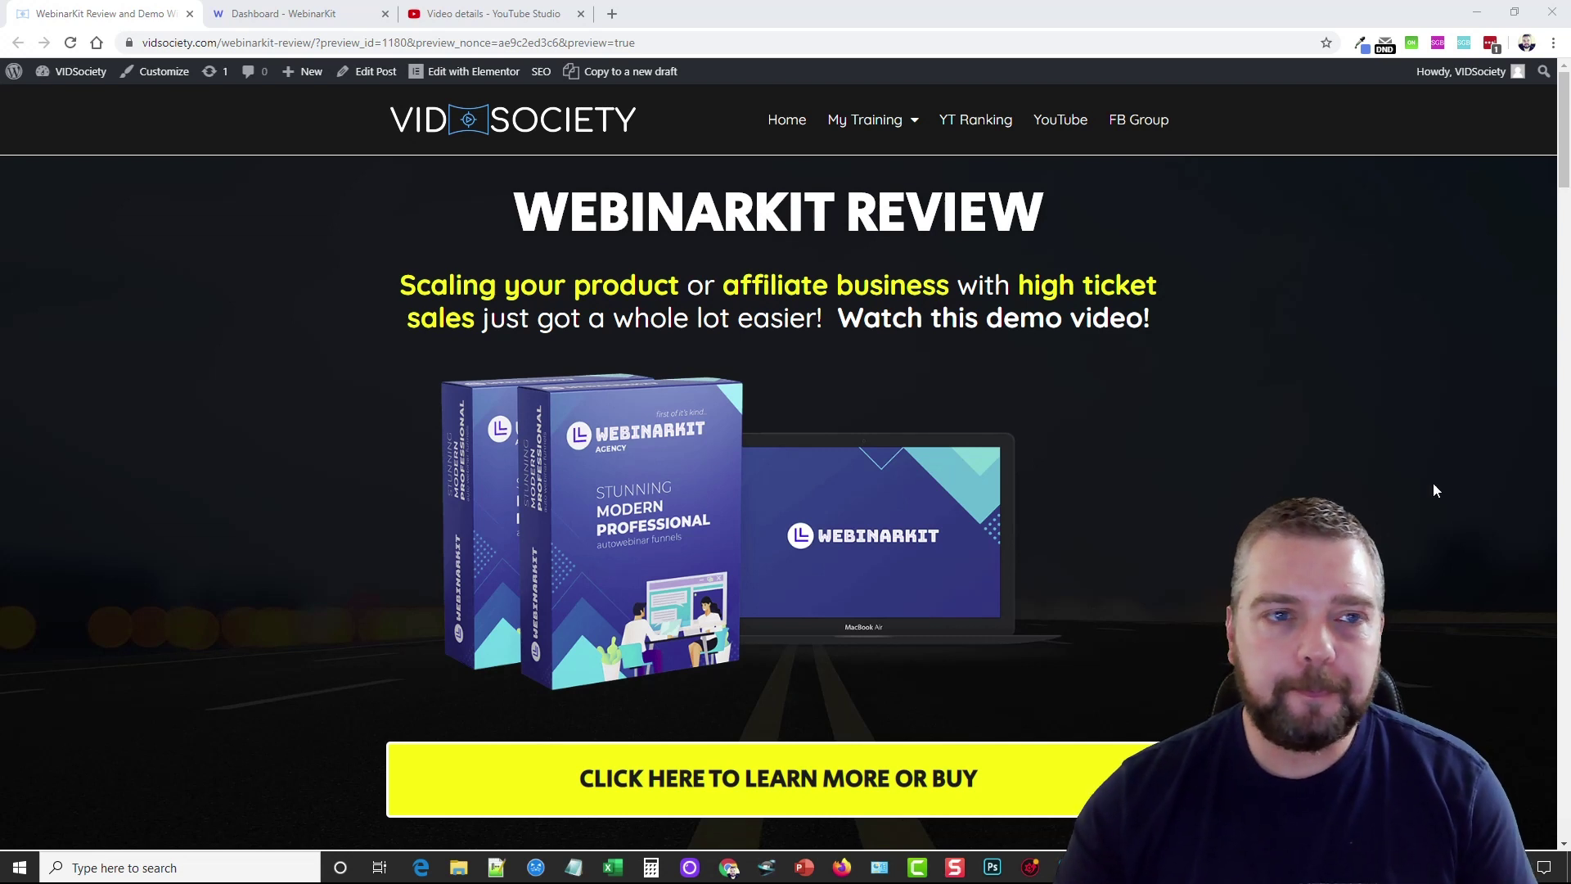
Switch to the WebinarKit dashboard tab, which lists the inactive Sendiio Review webinar
left_click(303, 14)
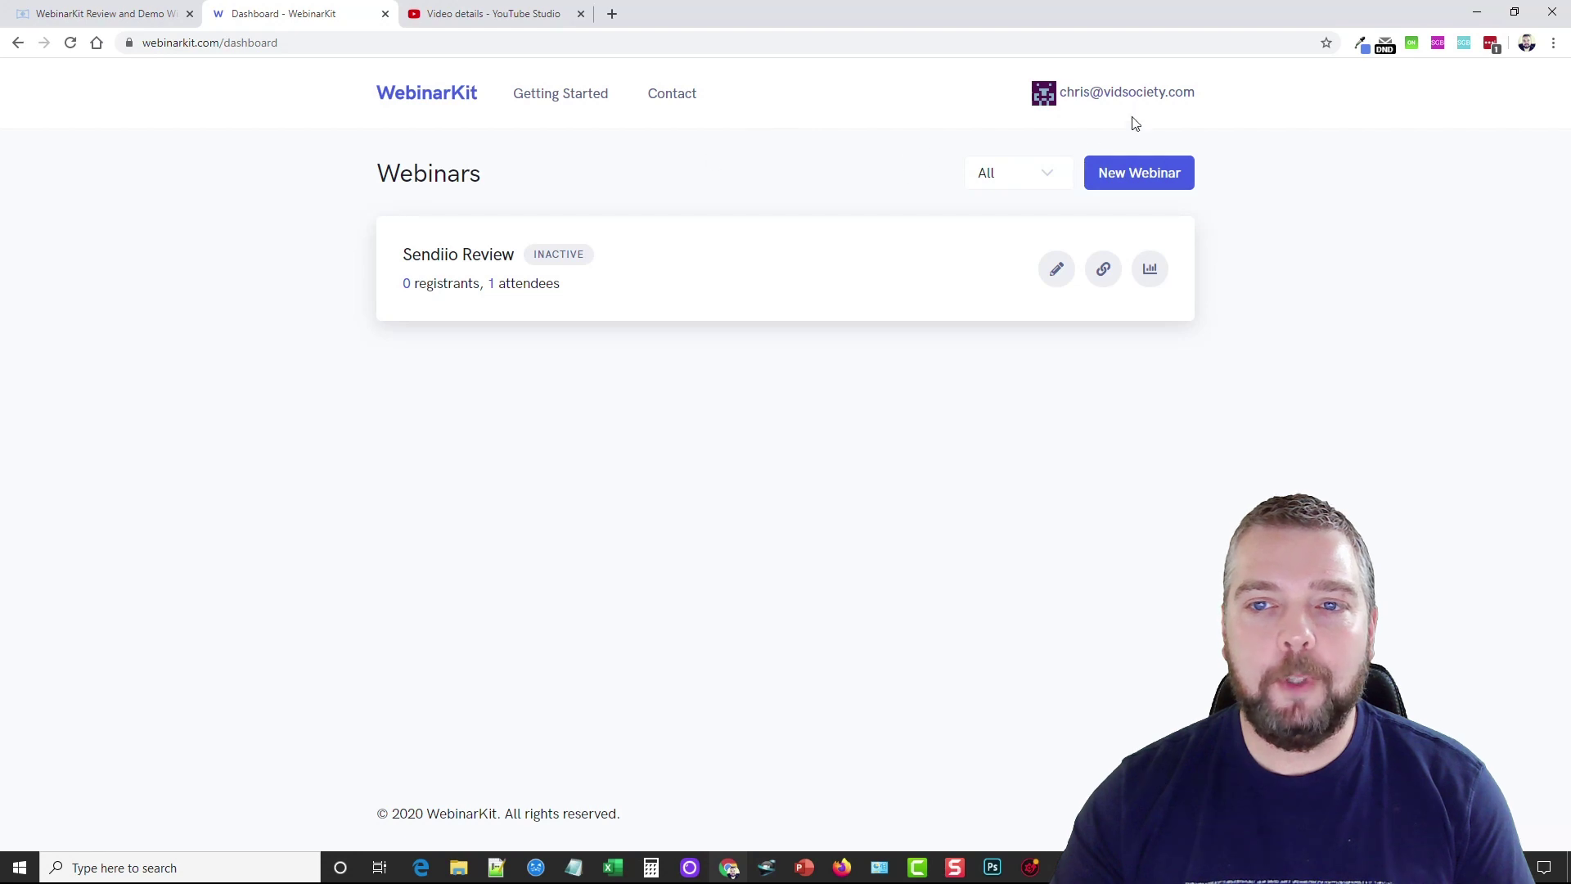
Go to the WebinarKit dashboard from the account menu and start a new webinar
left_click(1156, 99)
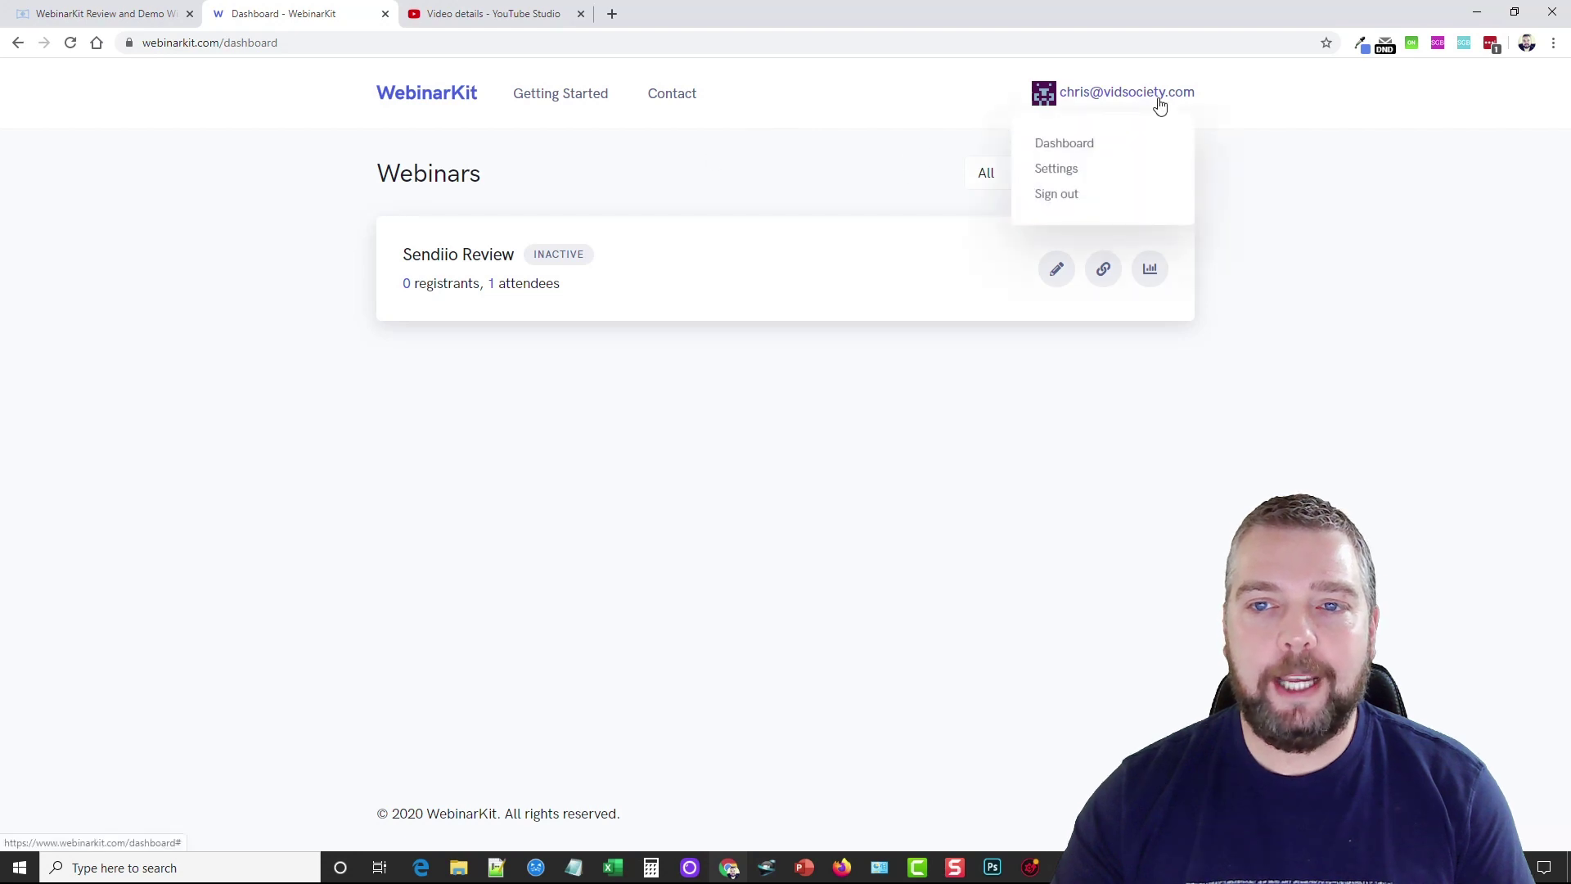
left_click(1070, 151)
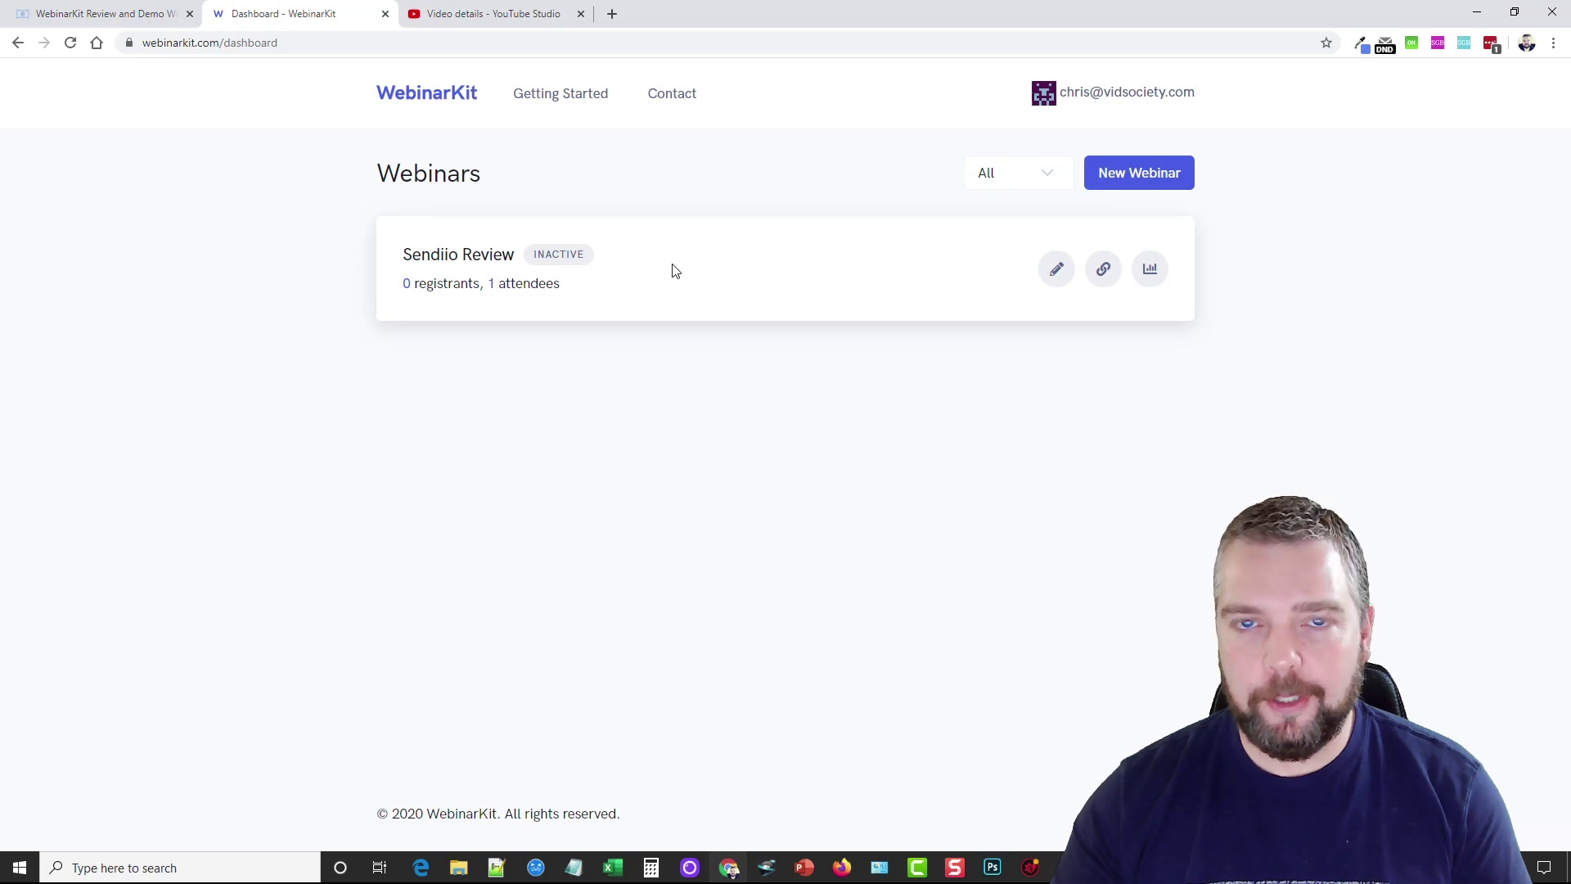
left_click(1139, 180)
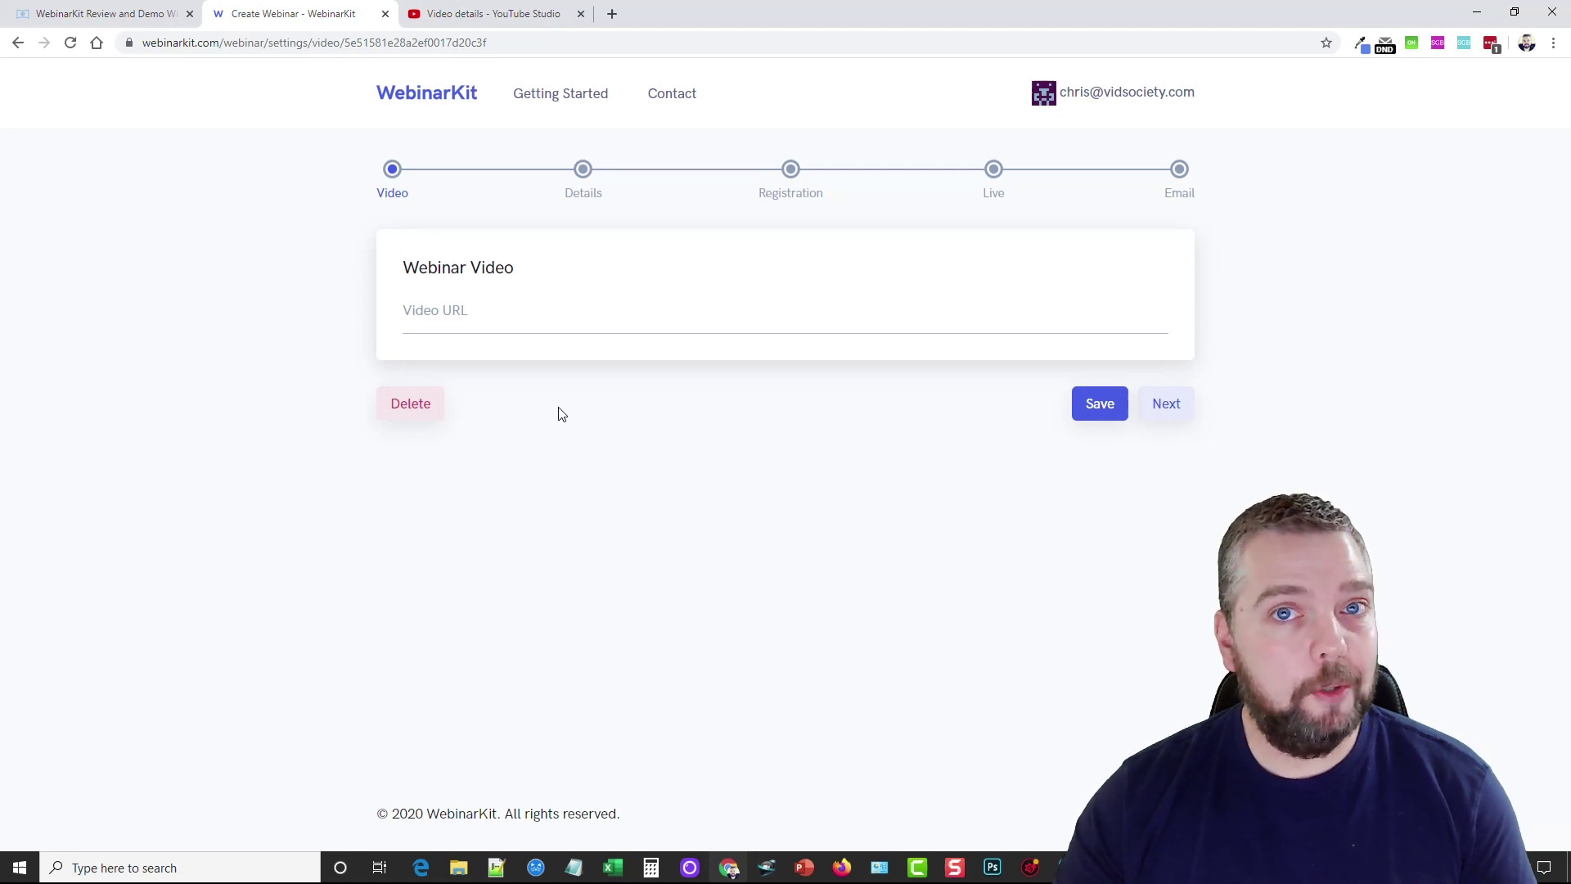
left_click(525, 15)
left_click(551, 258)
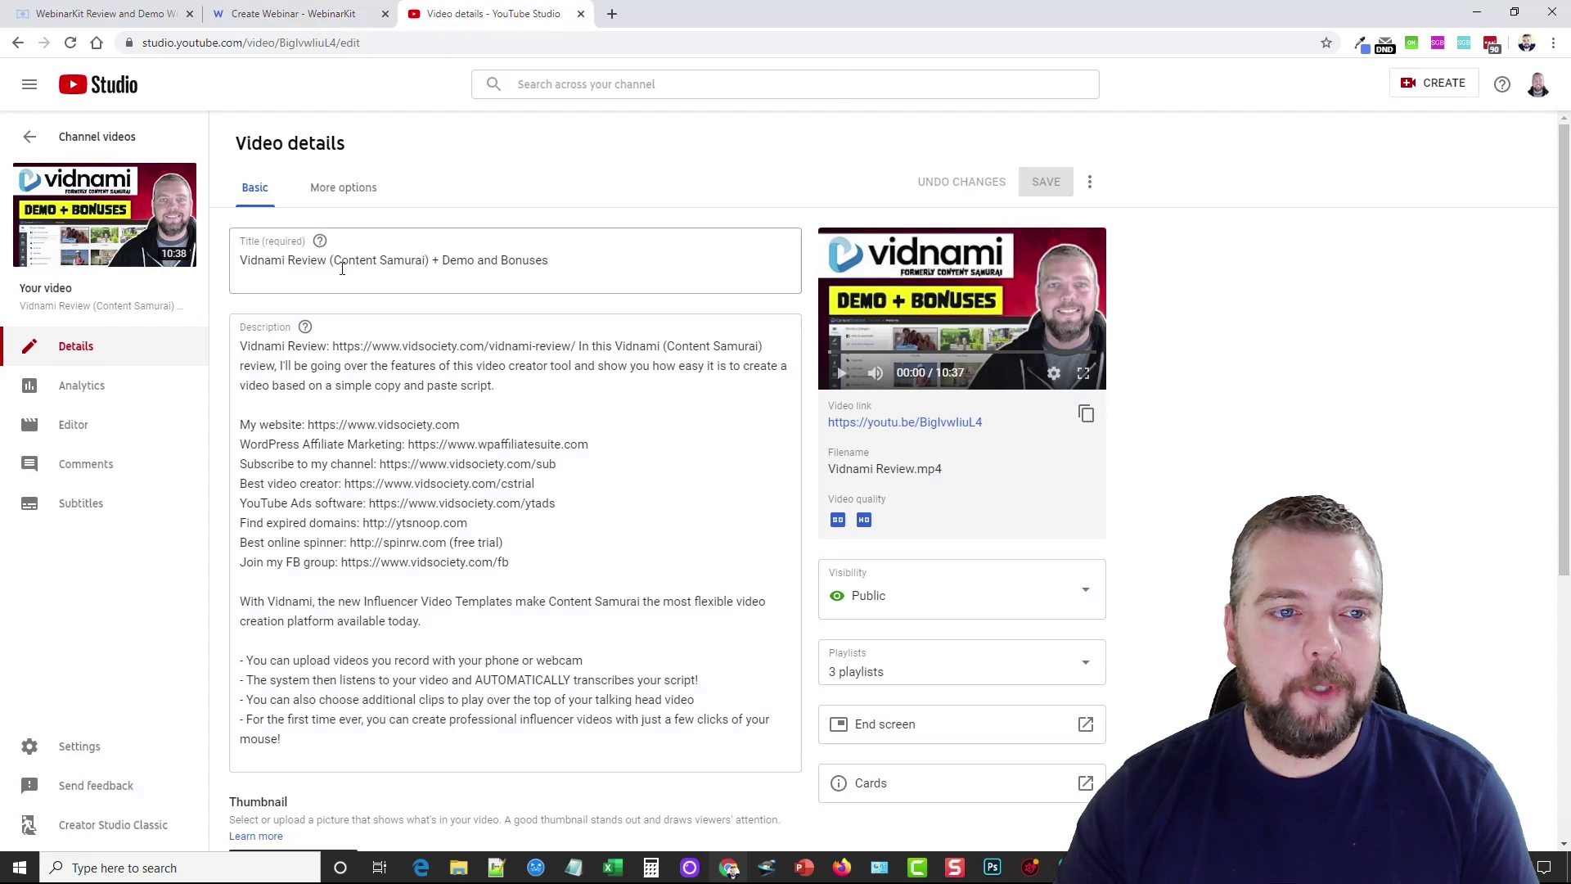
left_click(1086, 413)
left_click(360, 14)
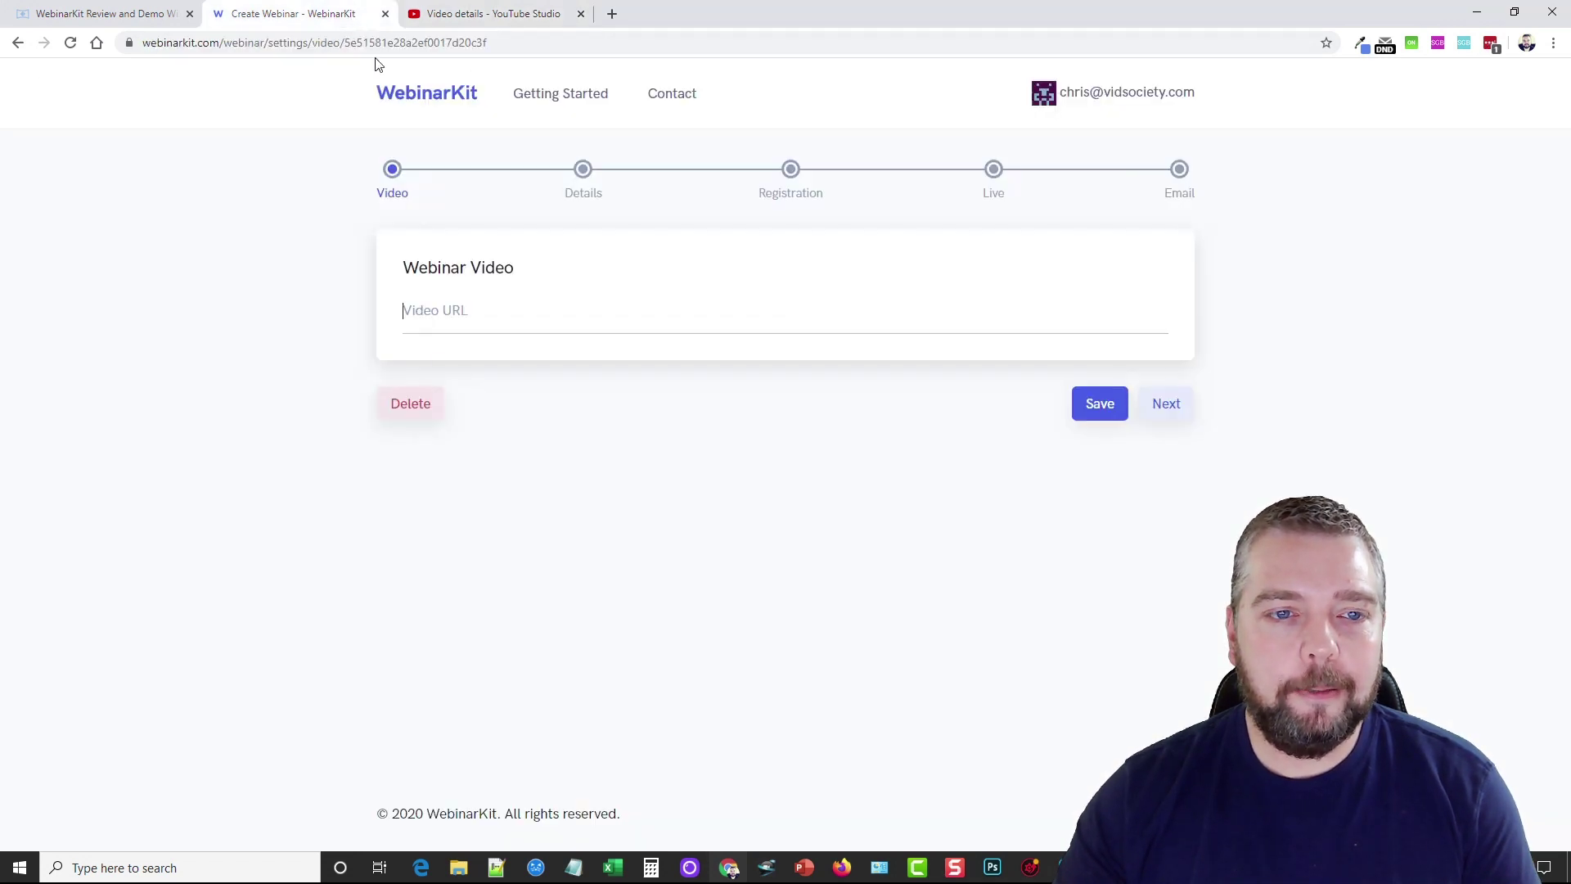
right_click(478, 321)
left_click(582, 446)
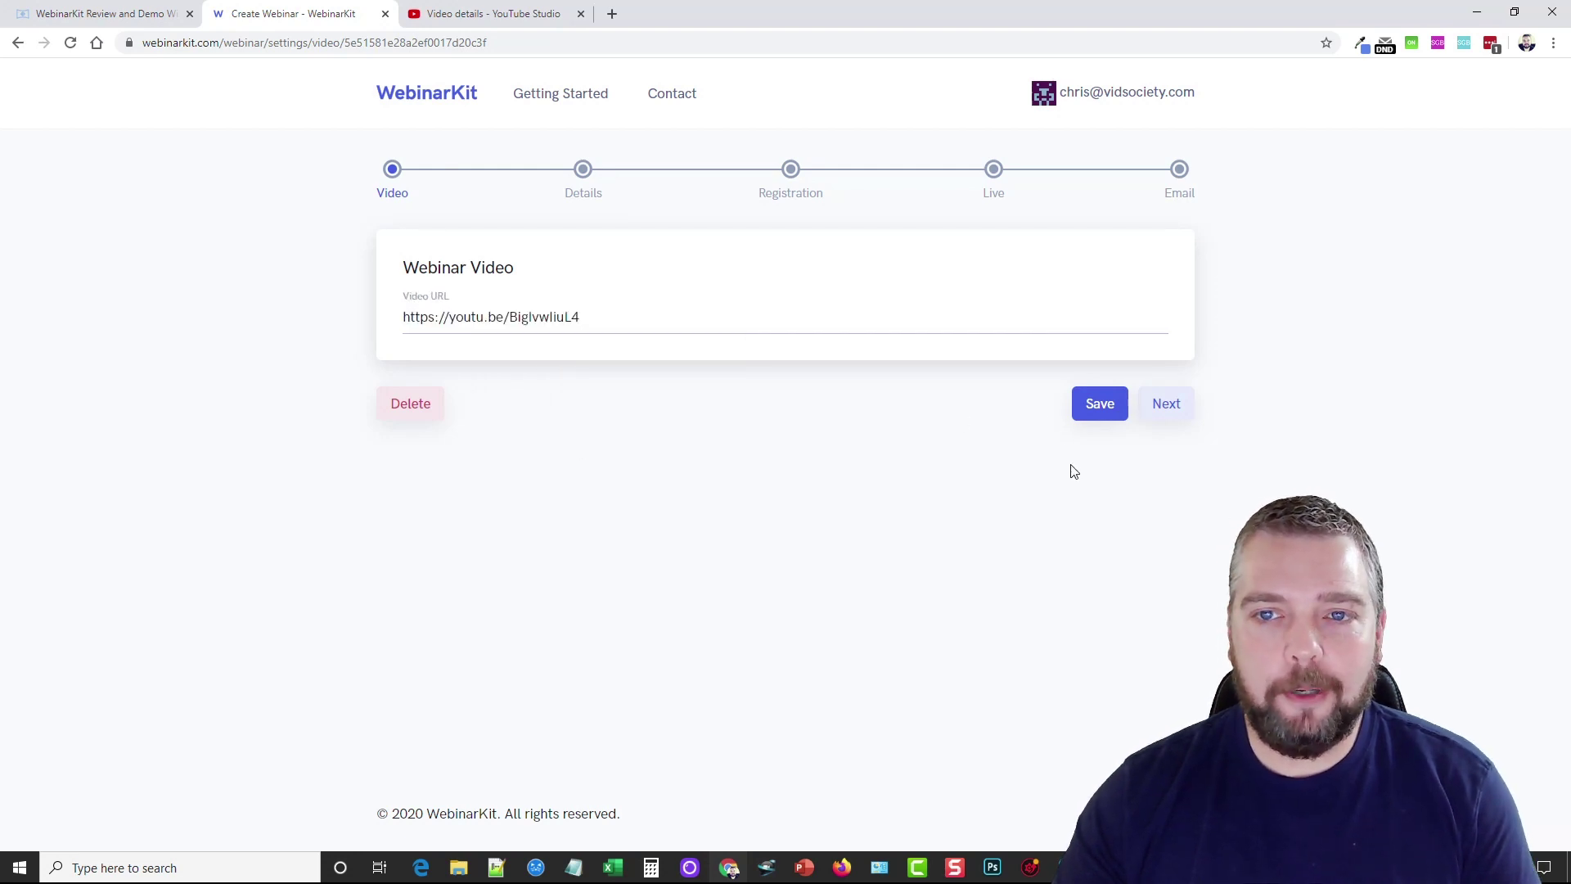
left_click(1107, 407)
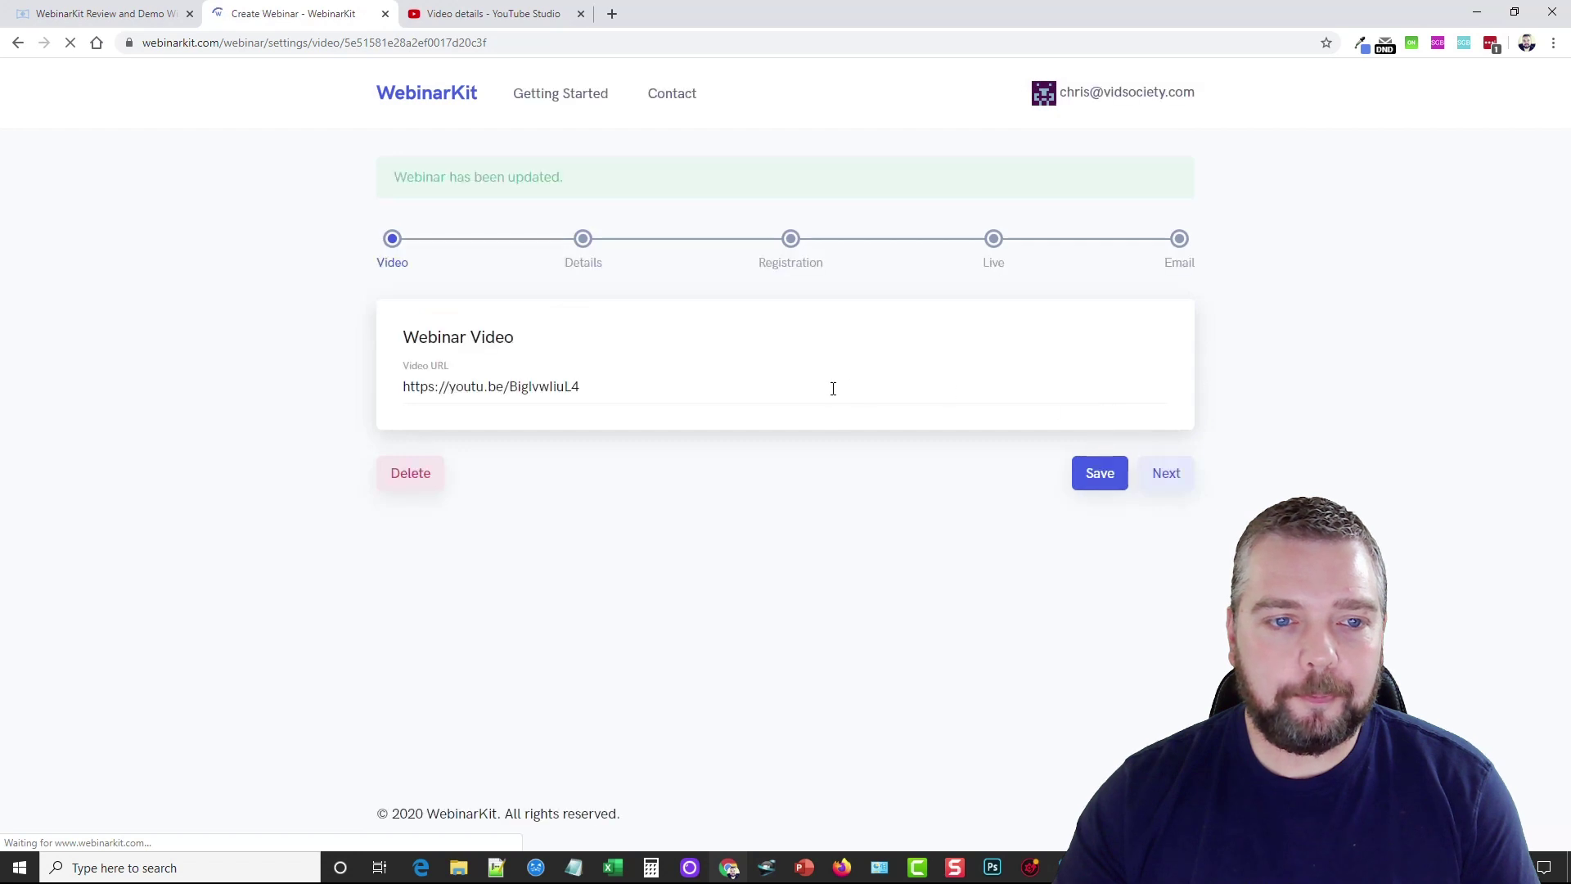
Make the webinar active and set both its name and title to 'Vidnami Review'
left_click(1169, 474)
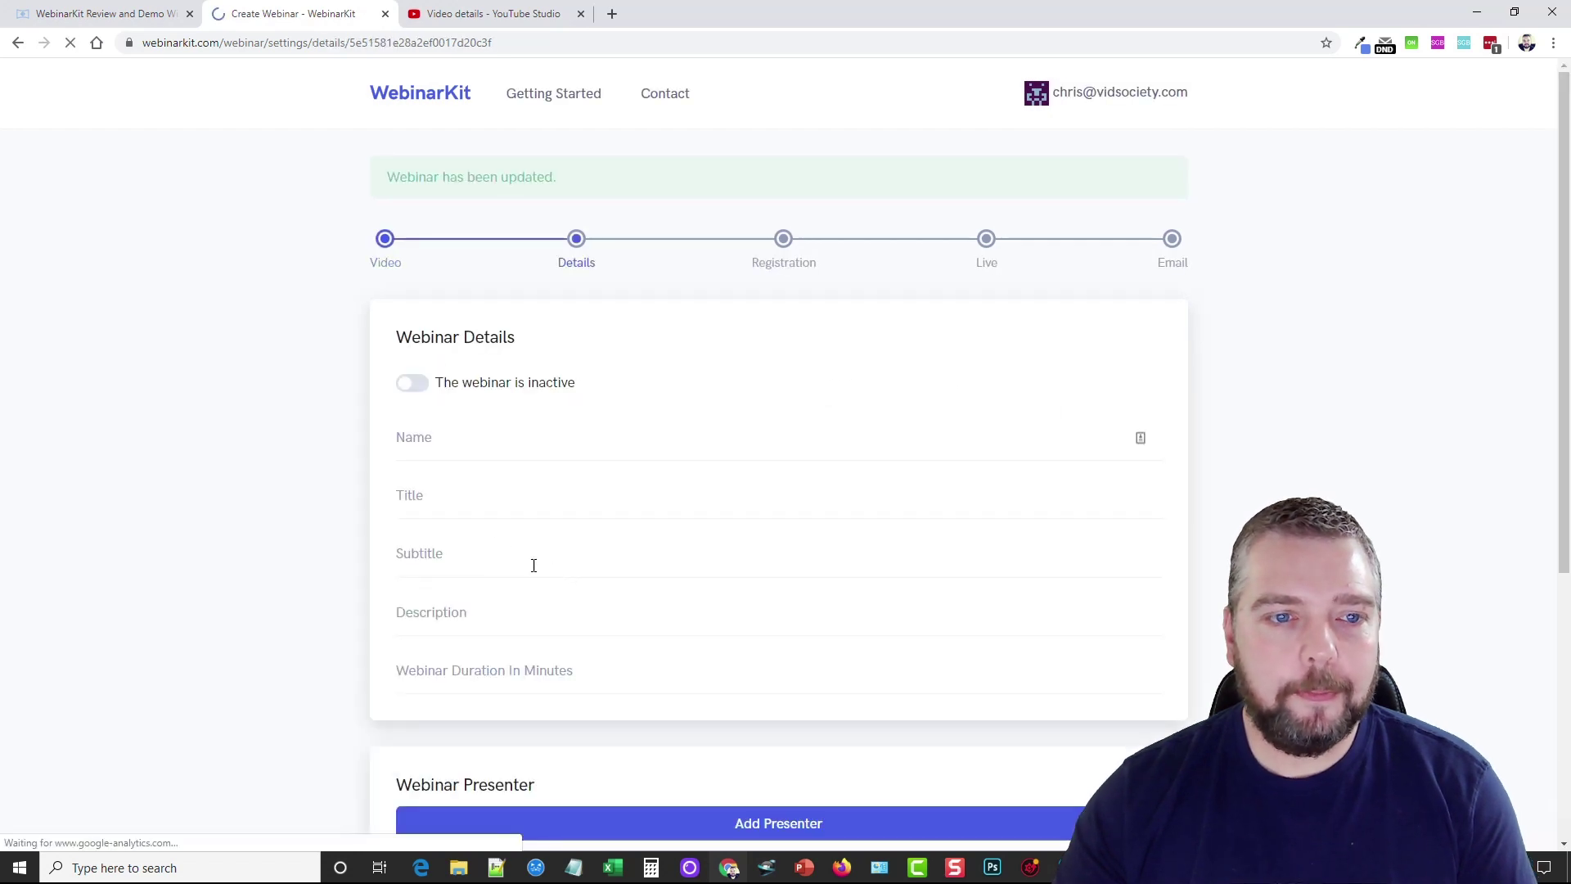
scroll(434, 401, "down", 3)
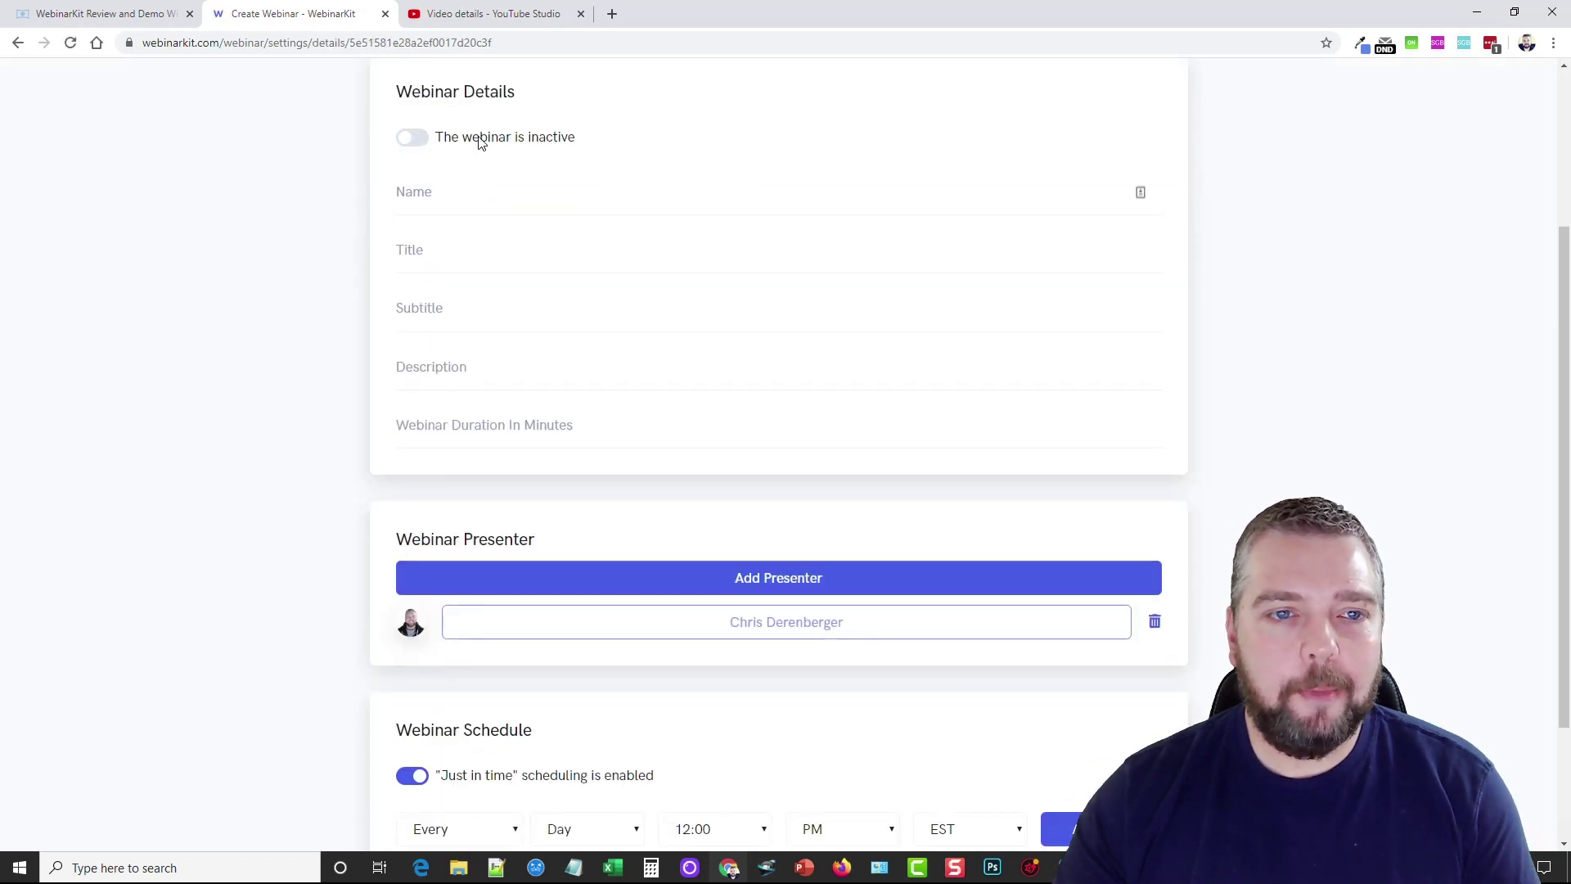
left_click(449, 146)
left_click(418, 193)
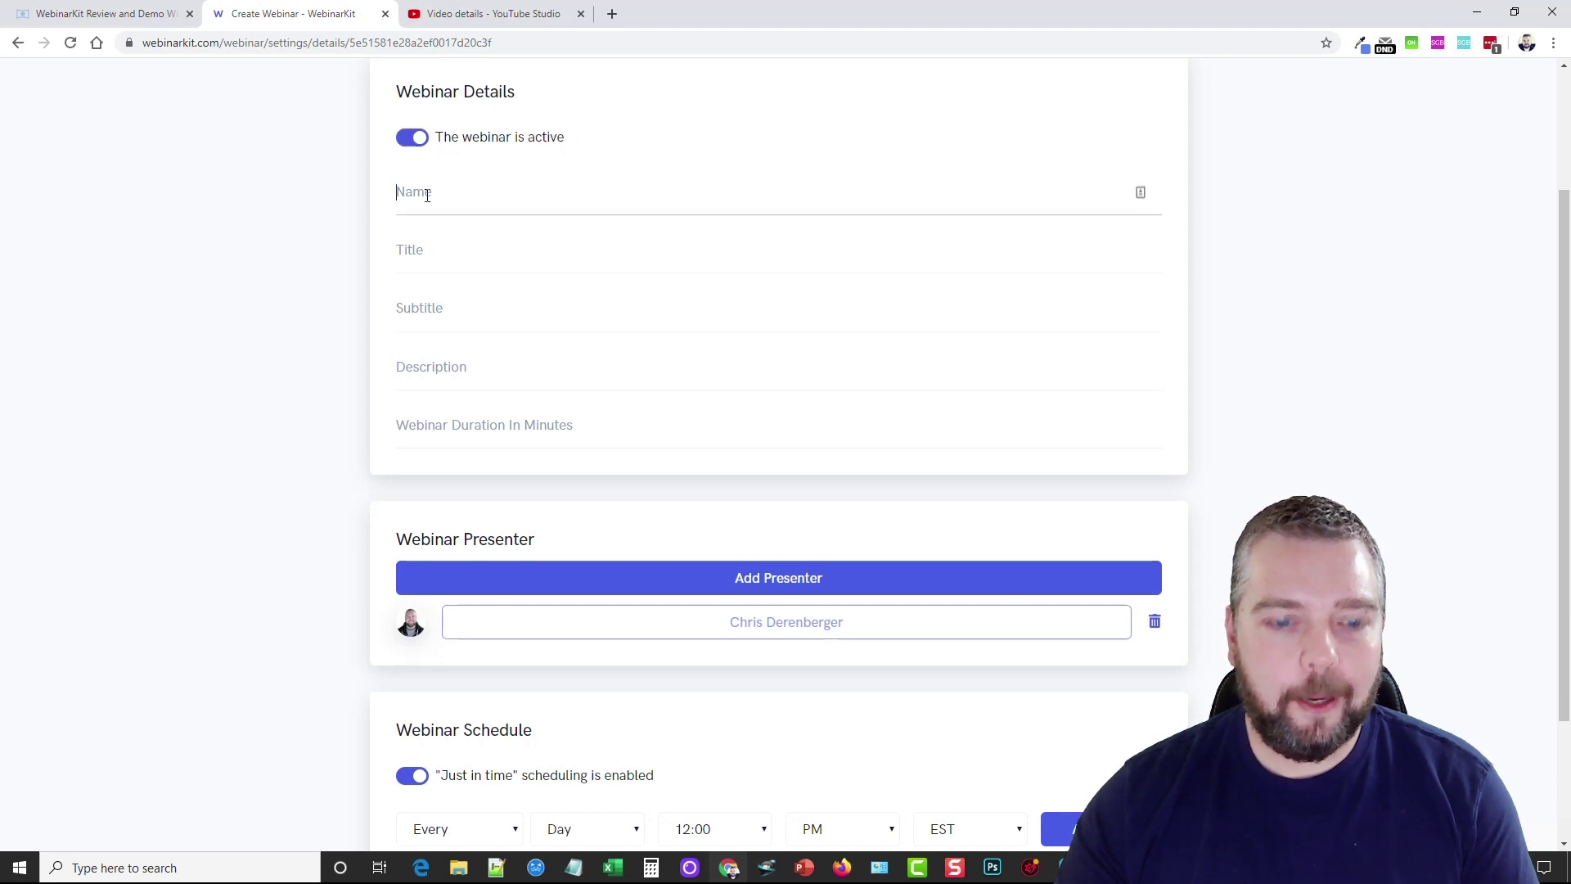
type("Vidna")
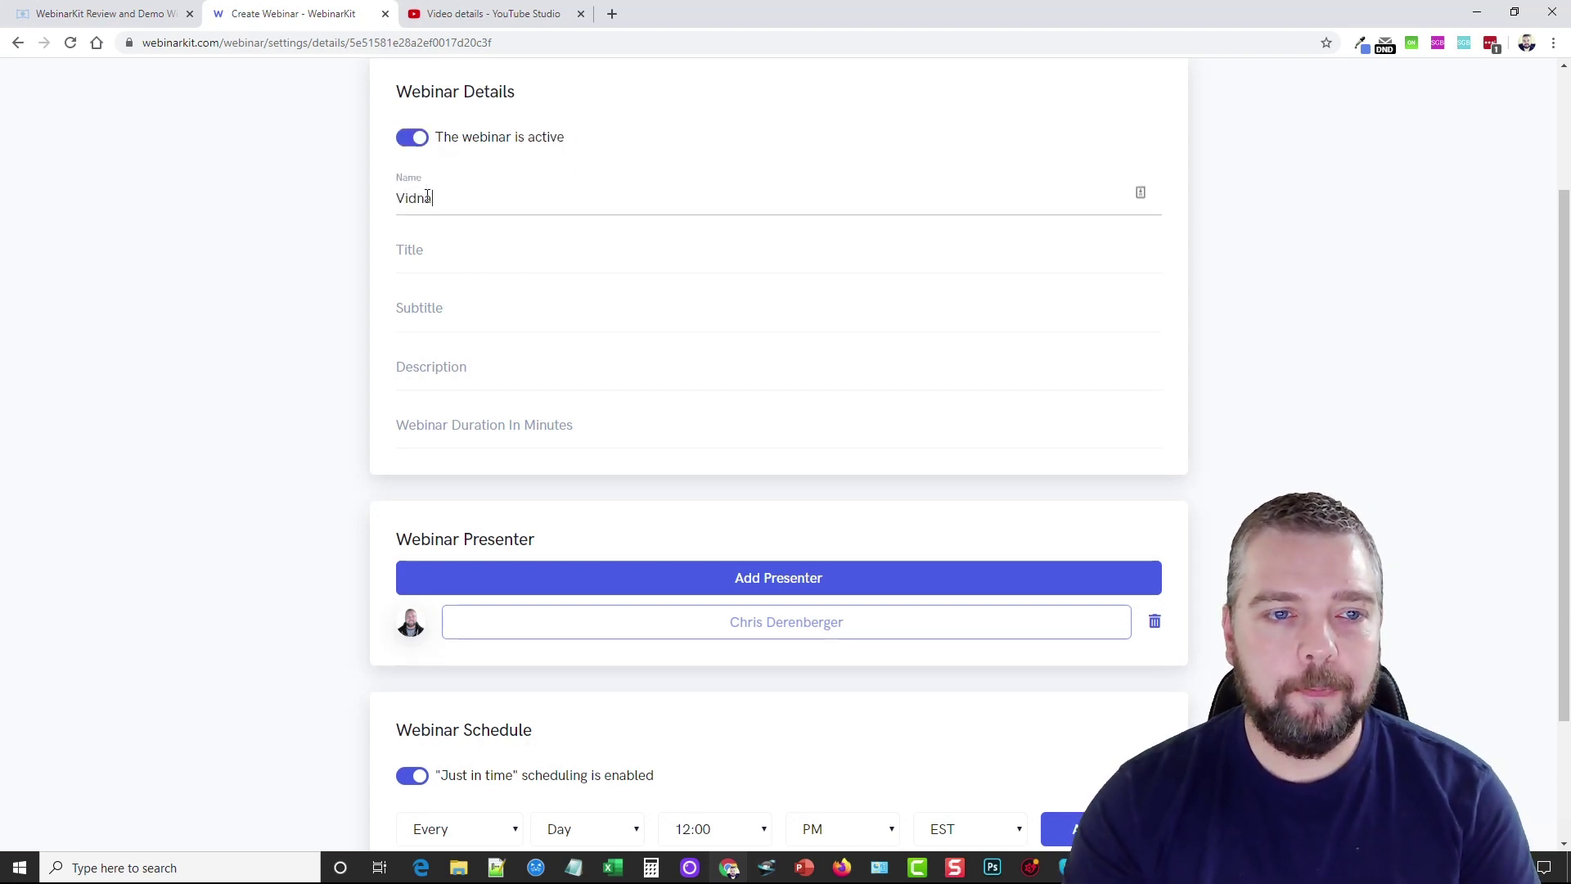
type("mi Review")
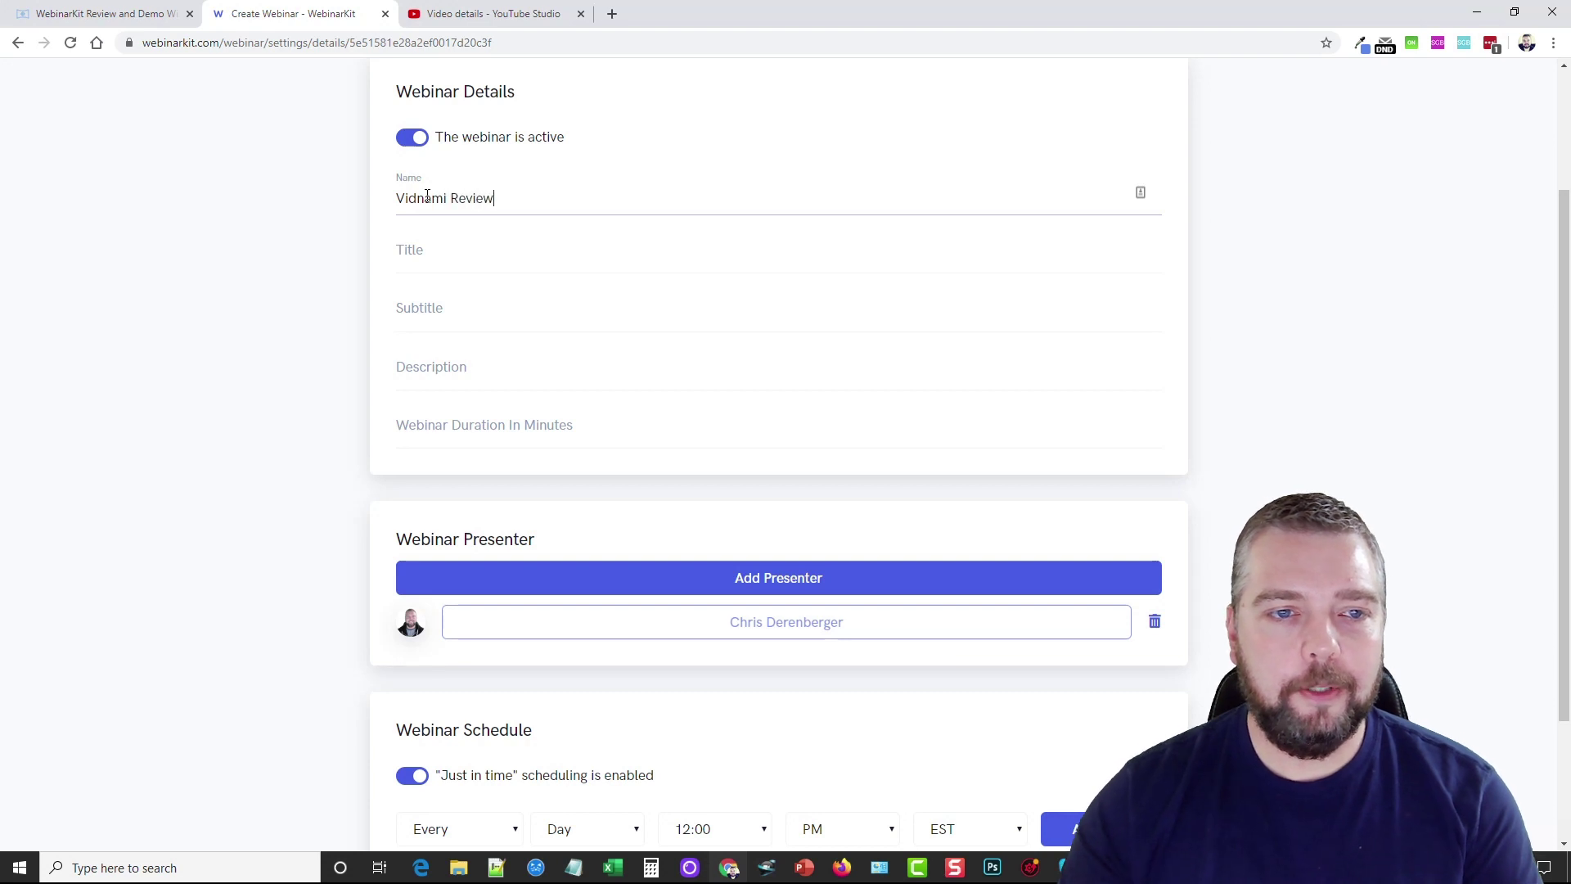
left_click_drag(514, 203, 333, 214)
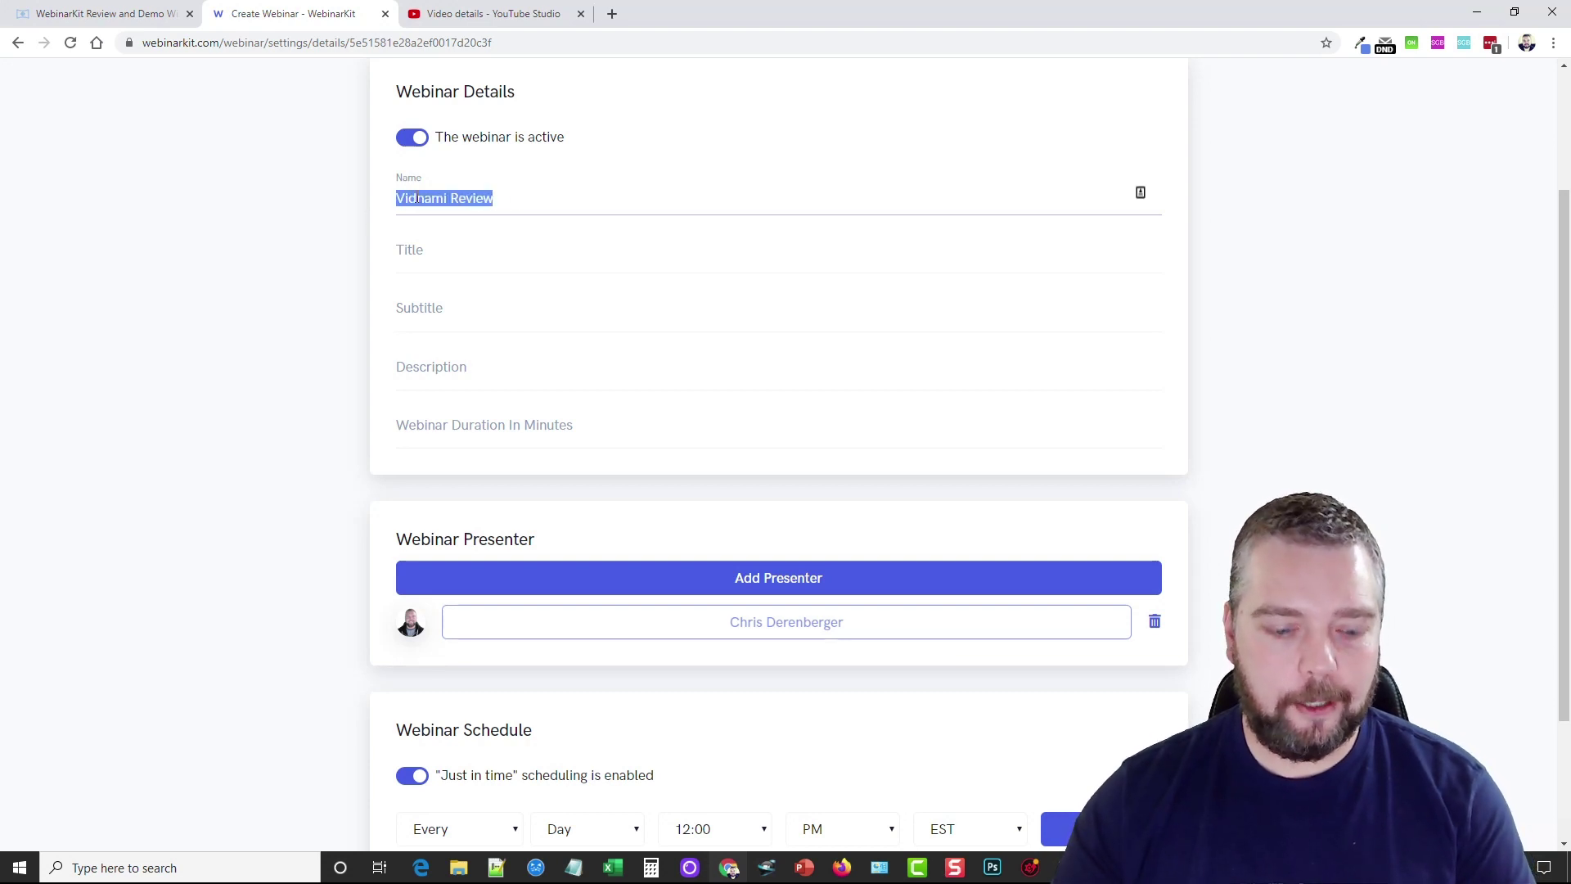
left_click(484, 256)
key("ctrl+v")
Enter subtitle 'Create videos online with ease', description 'adfdaf' and an 11-minute duration
left_click(466, 309)
type("Create videos online with ease")
key("Tab")
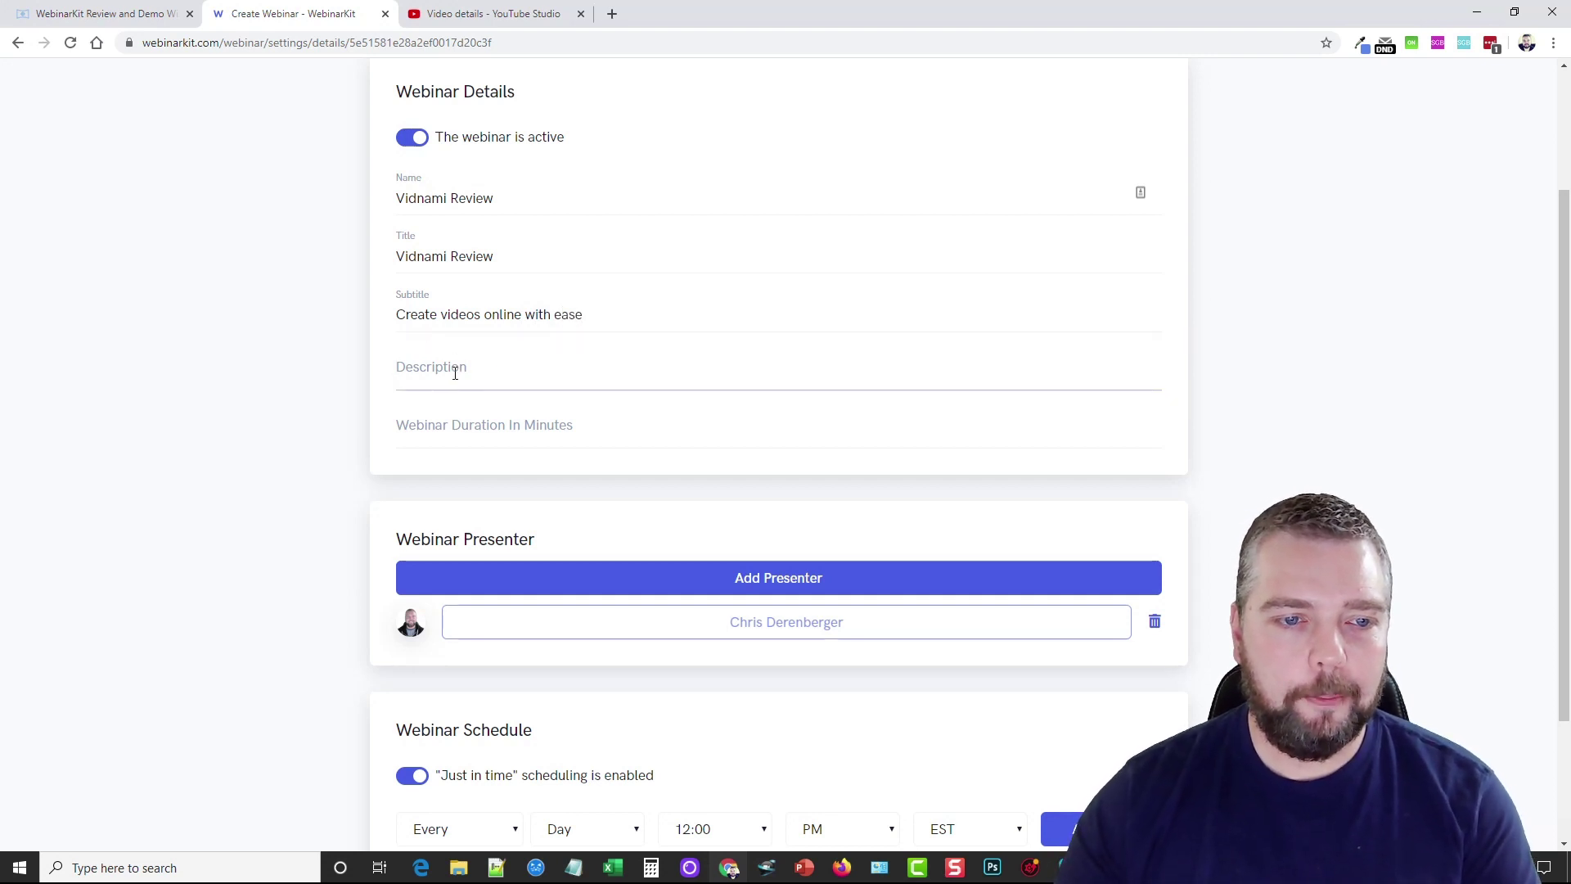
left_click(463, 373)
type("adfdaf")
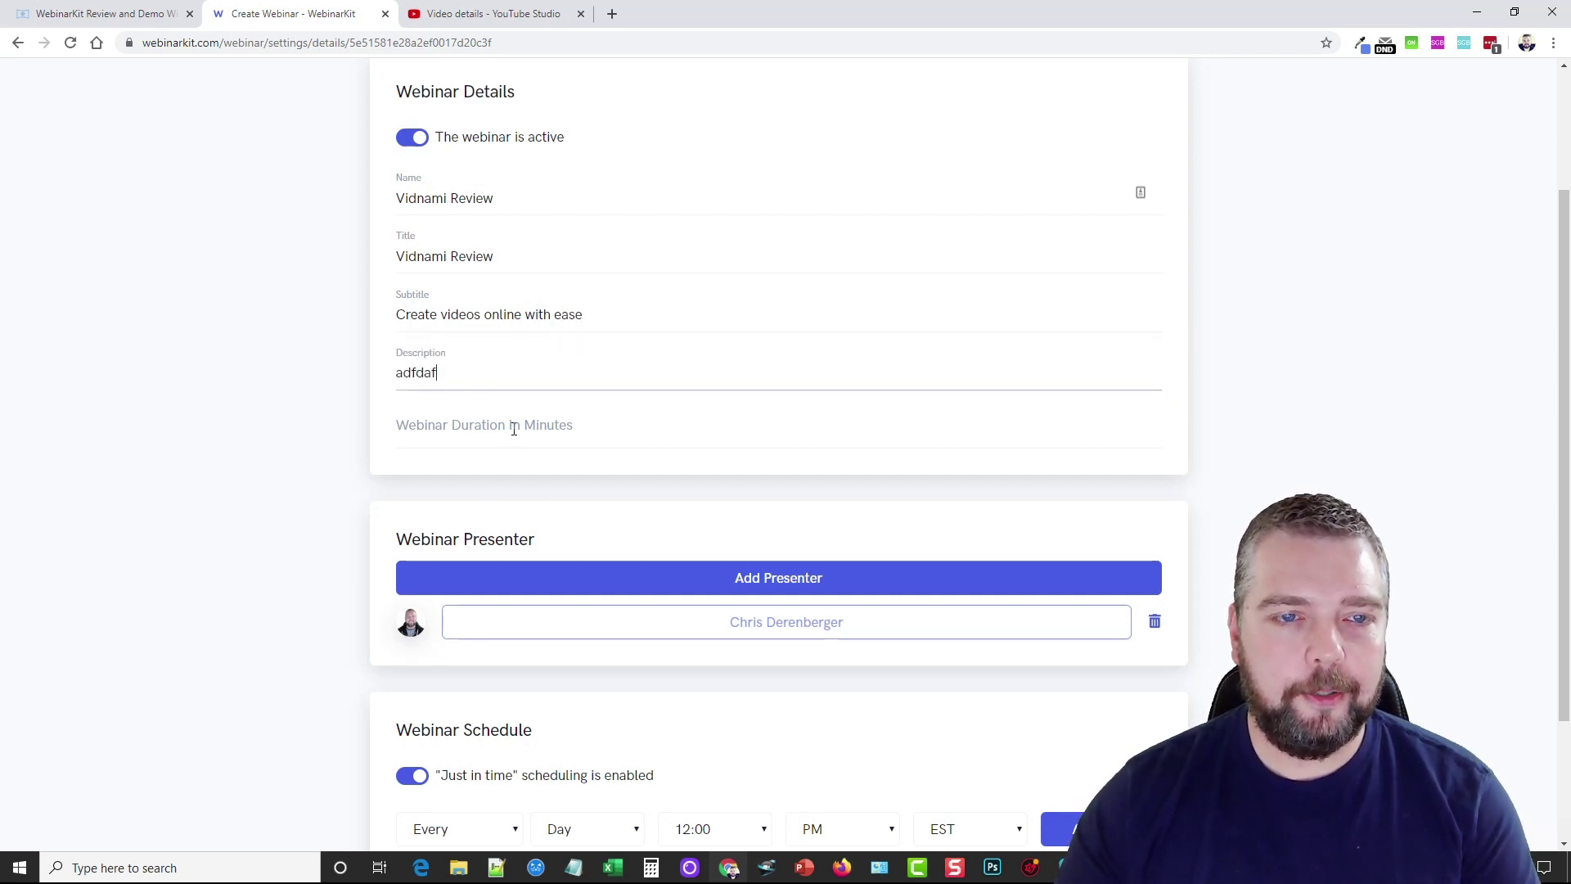
left_click(491, 14)
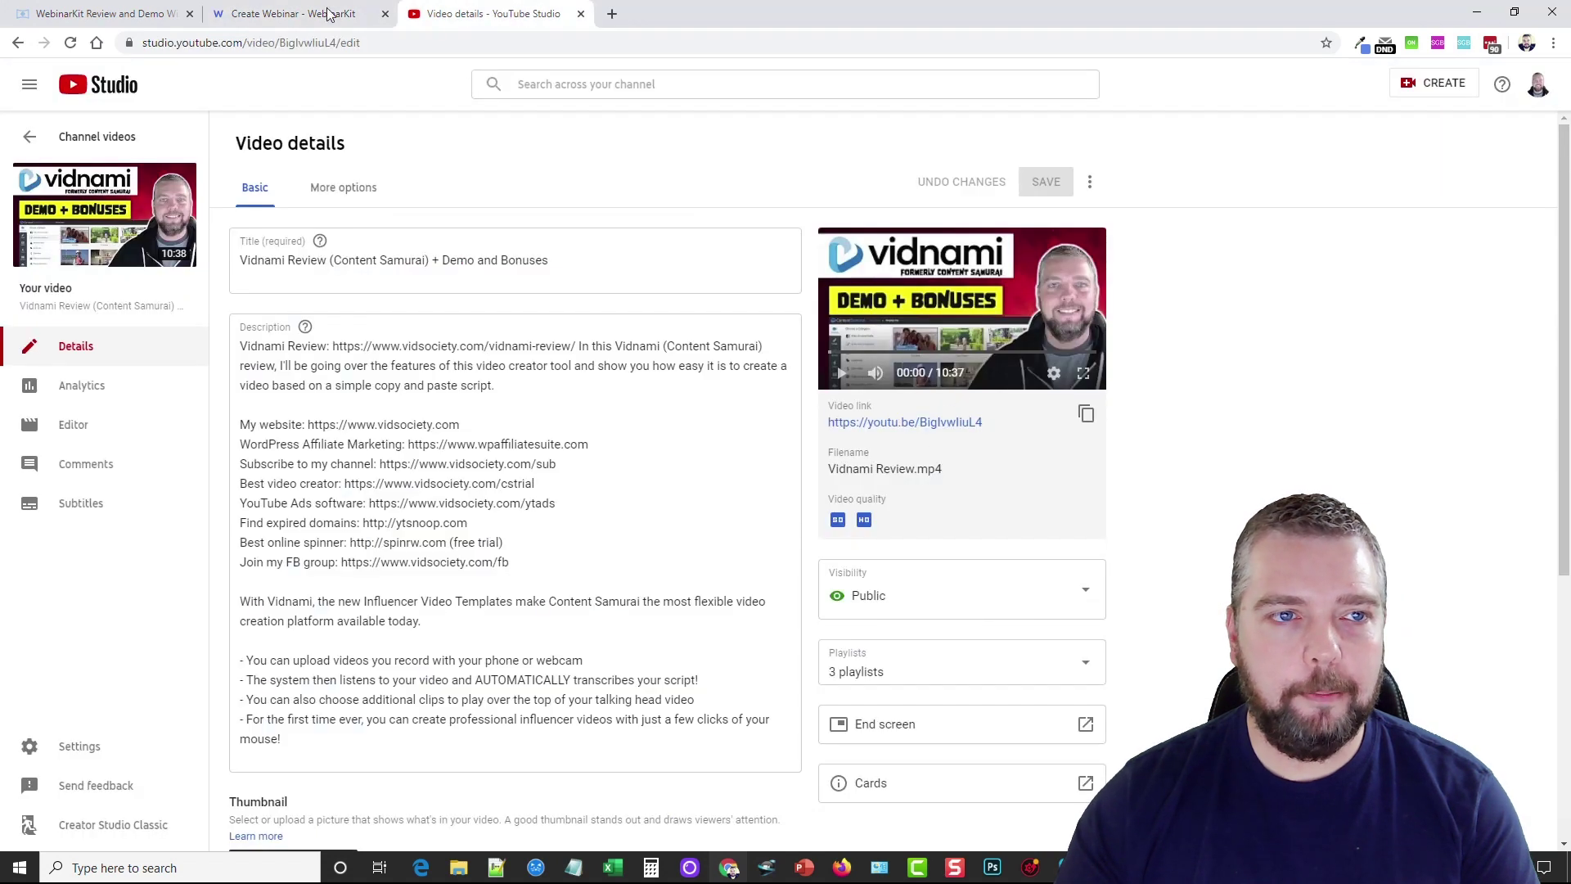
left_click(327, 13)
left_click(560, 426)
type("11")
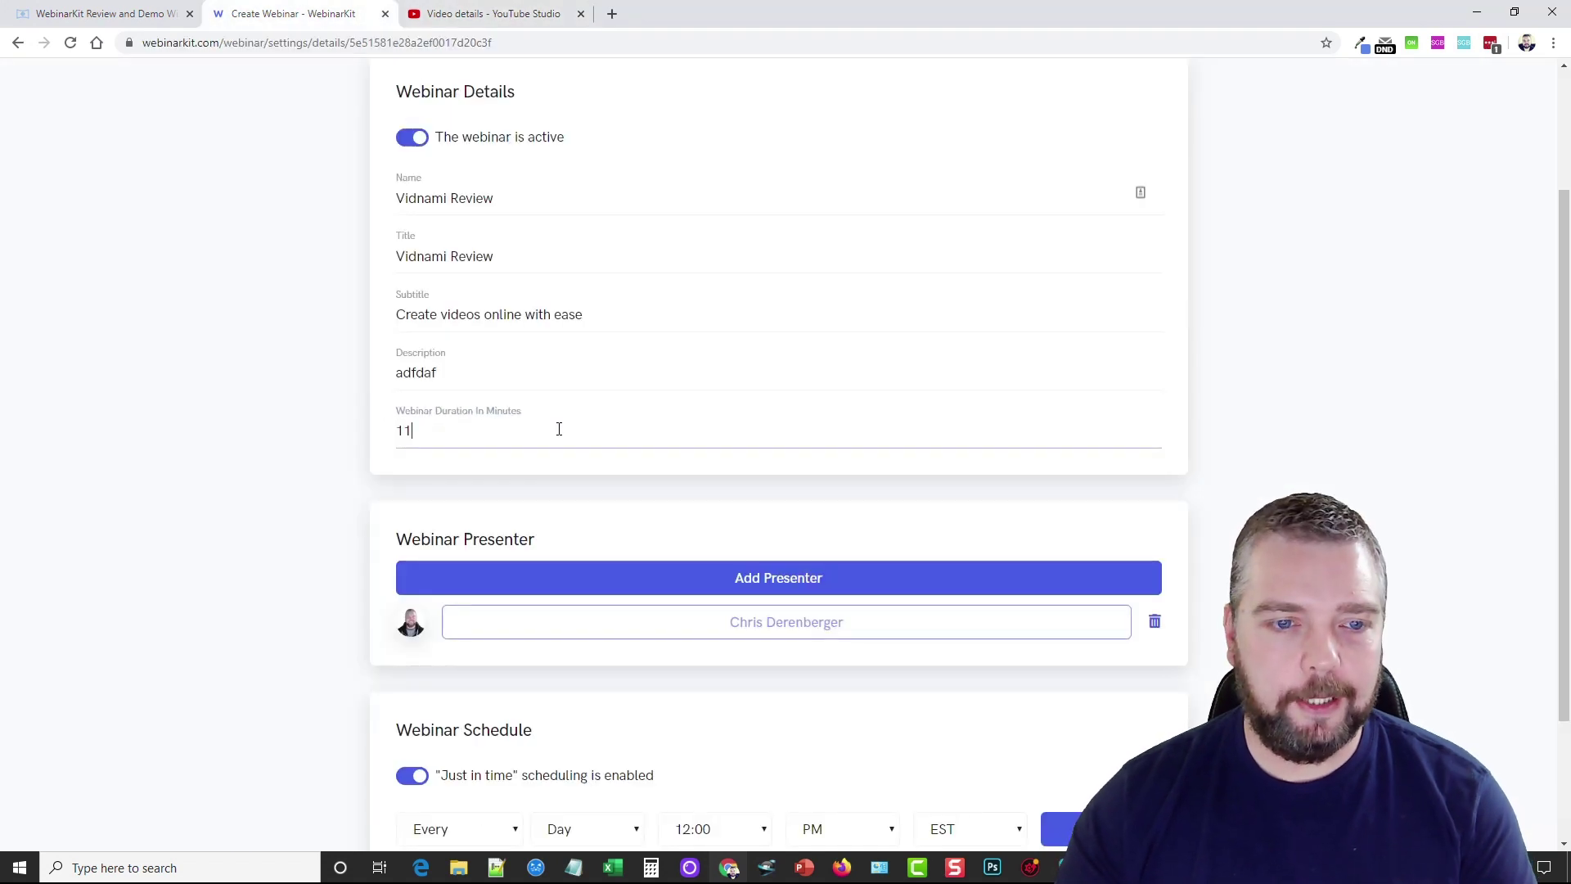
scroll(250, 438, "down", 2)
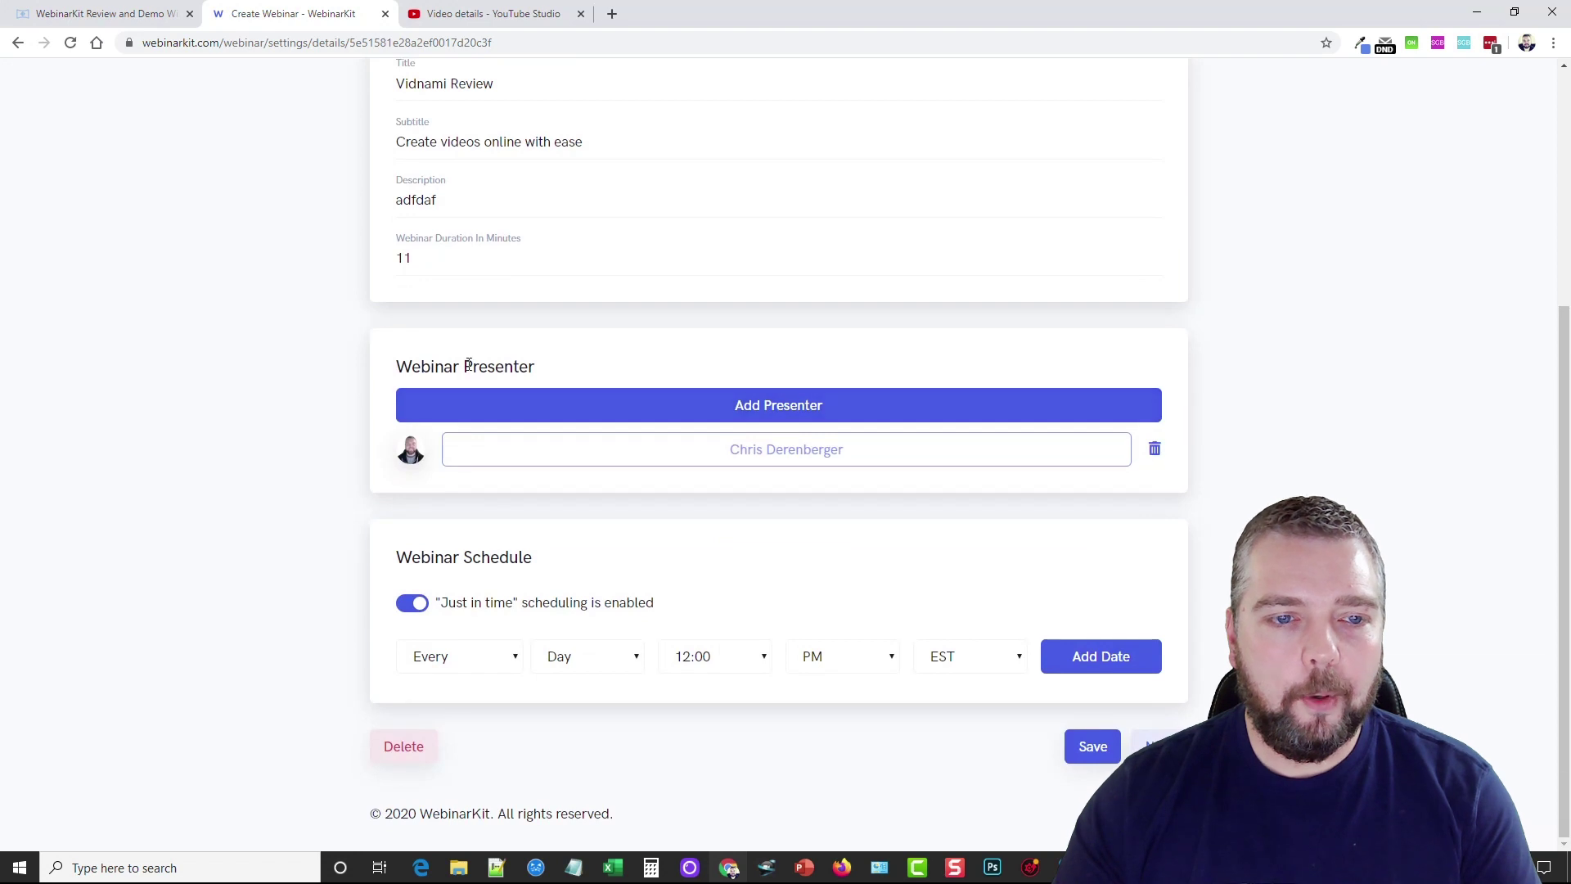
left_click(786, 405)
left_click(567, 172)
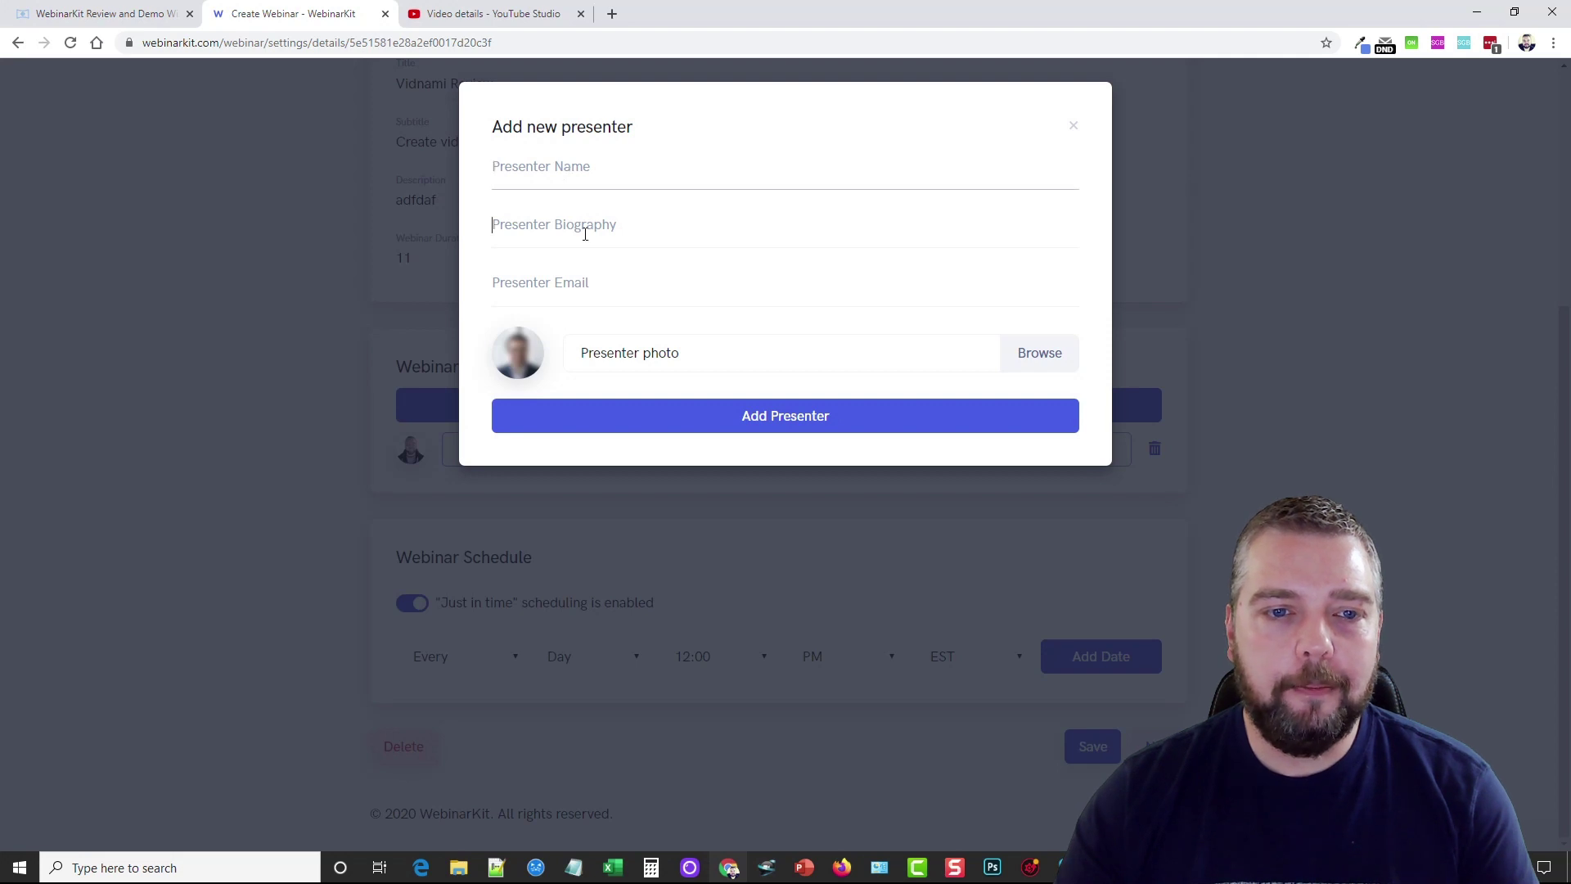
left_click(608, 292)
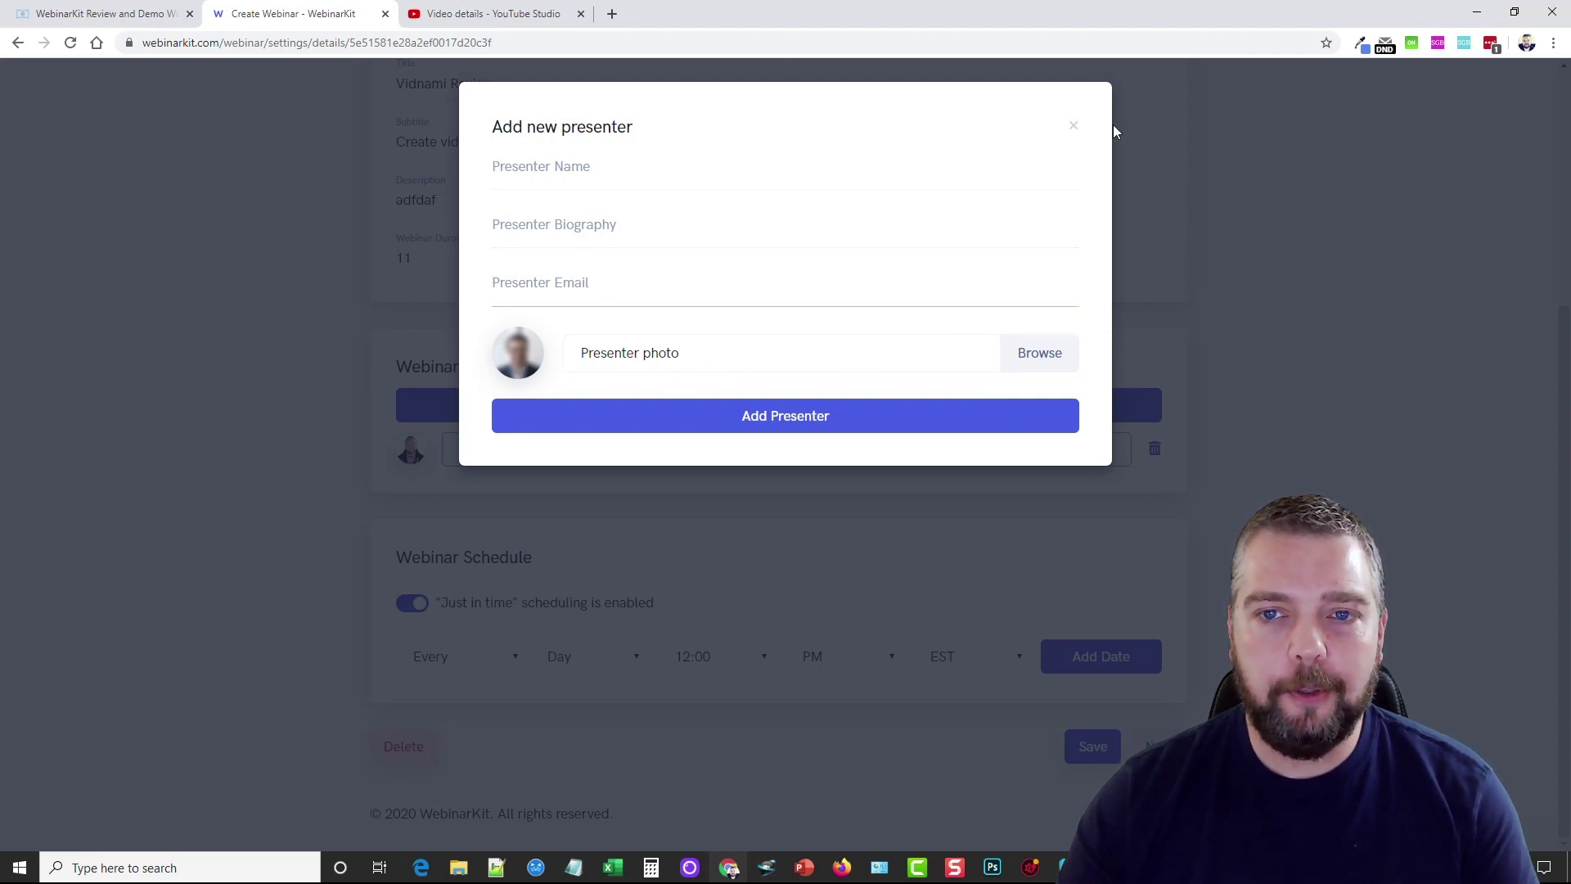
left_click(1071, 128)
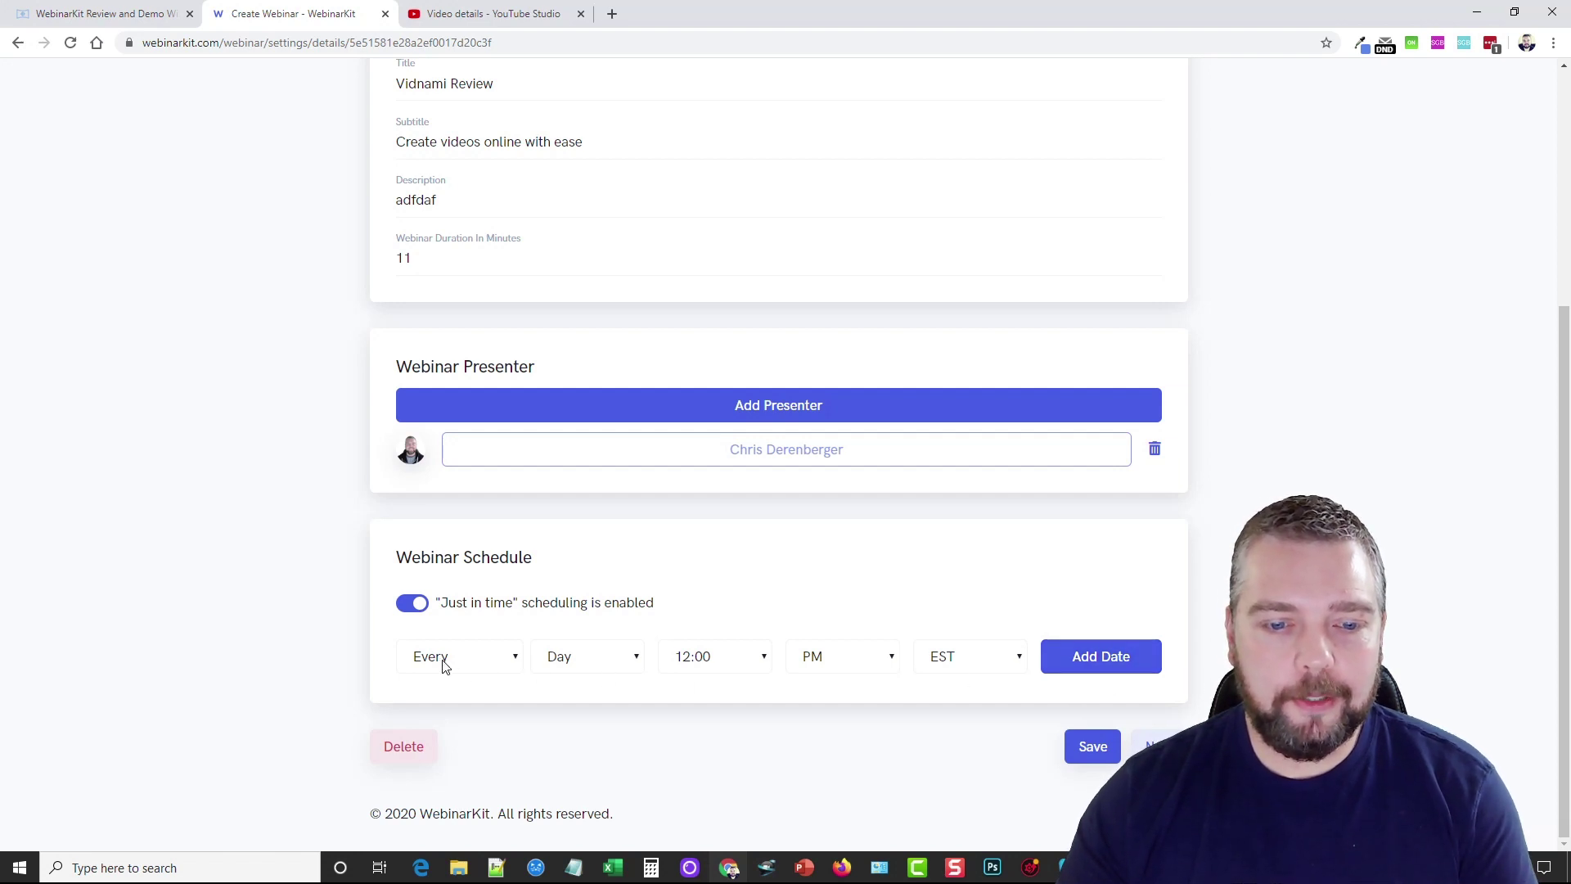
Add a daily 8:00 AM EST webinar session
left_click(734, 664)
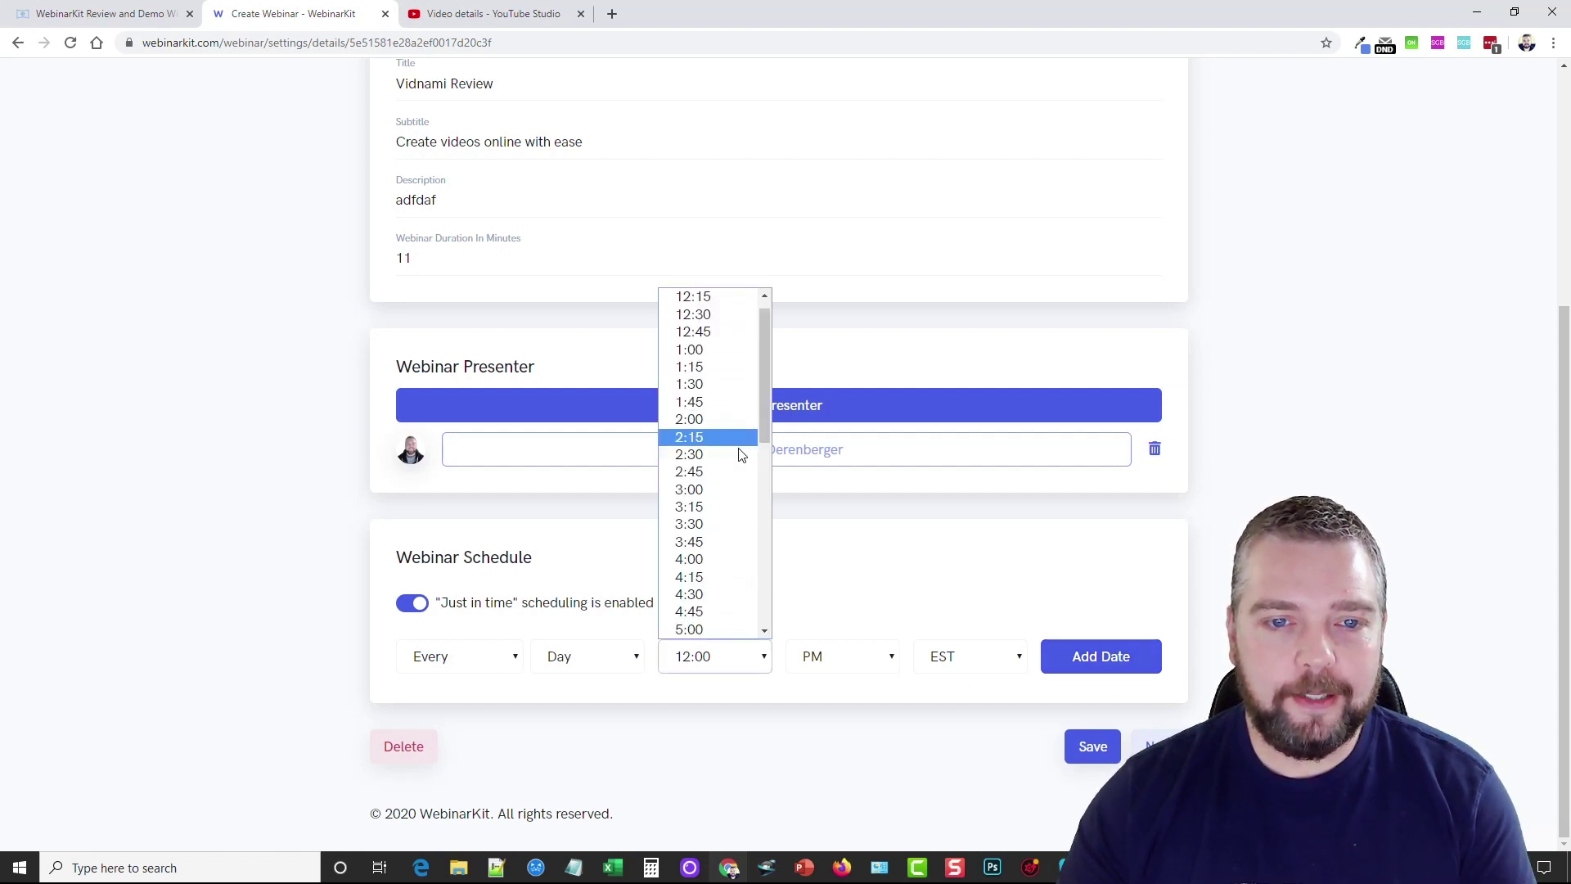
scroll(724, 450, "down", 4)
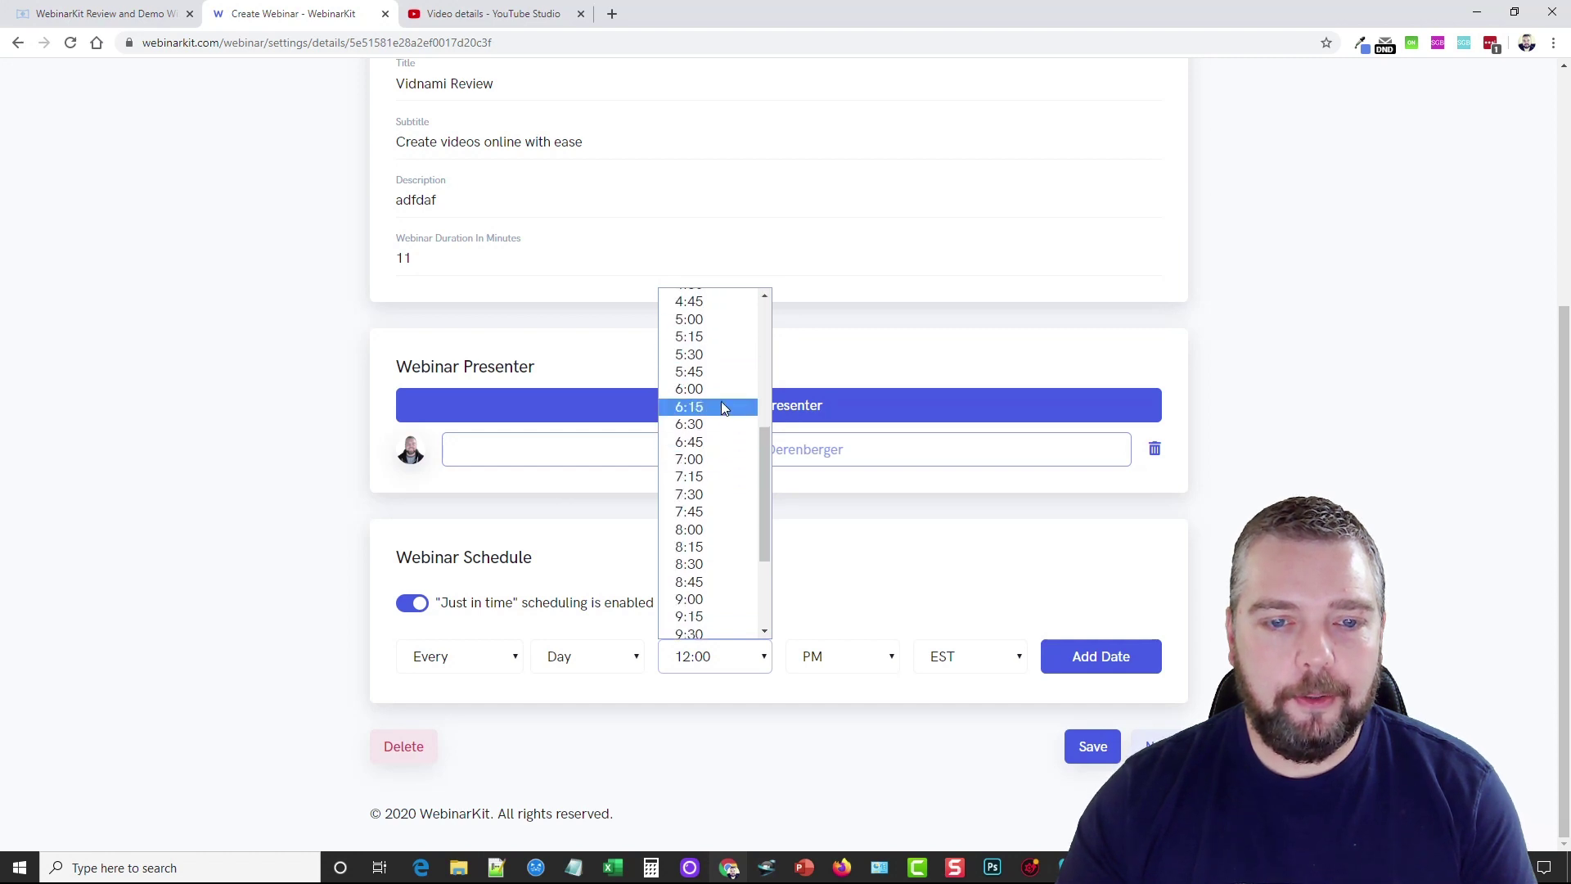
left_click(723, 530)
left_click(829, 655)
left_click(813, 700)
left_click(1097, 656)
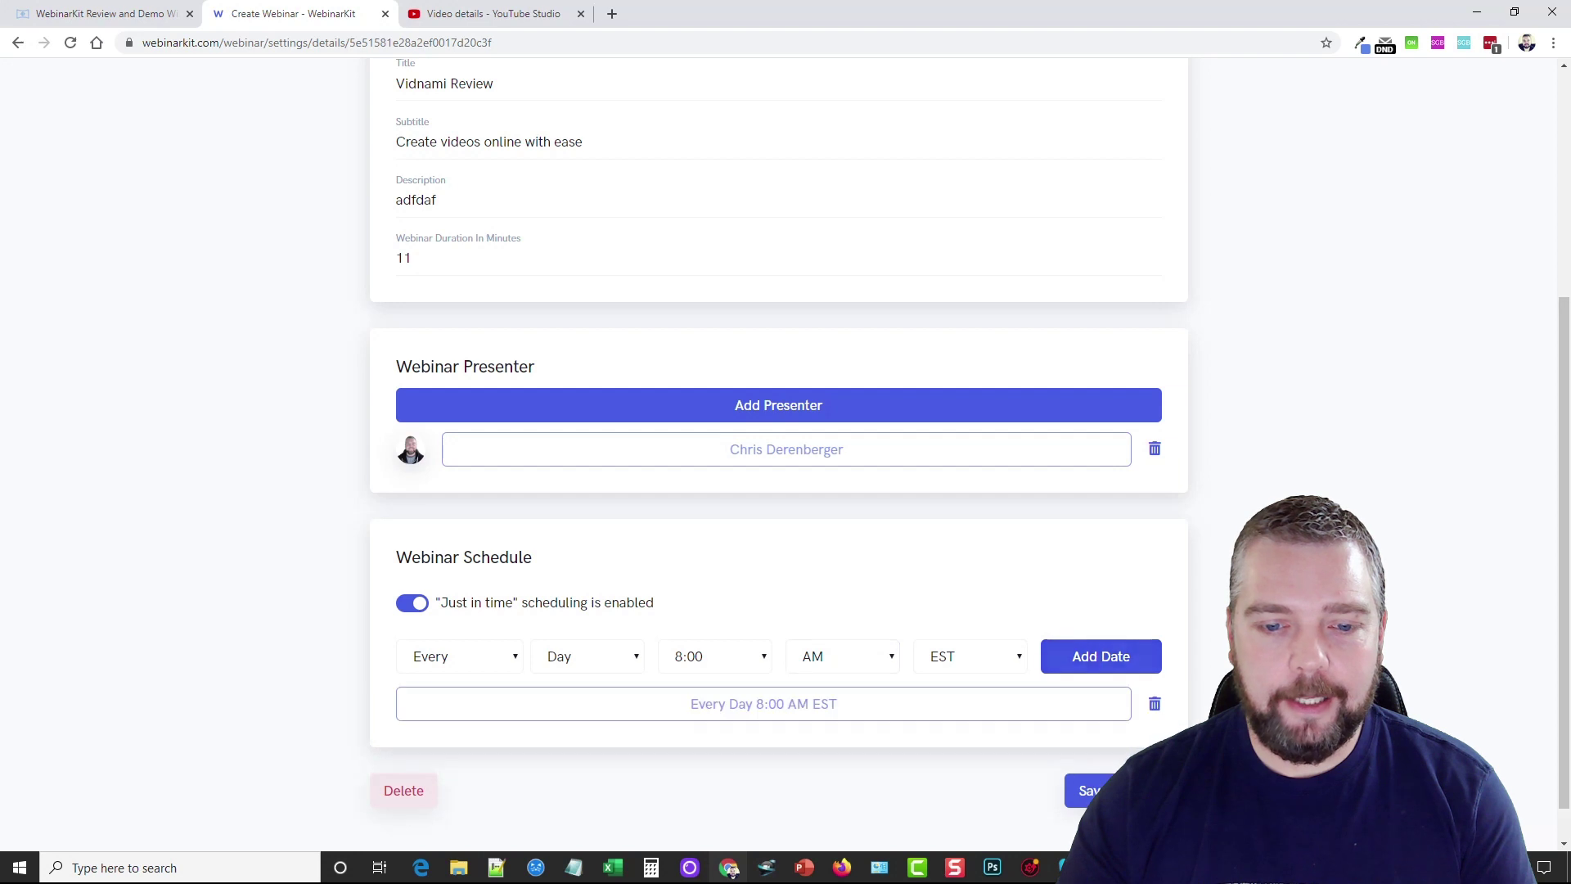
Add a daily 9:00 AM EST session and save the schedule
left_click(762, 614)
scroll(737, 508, "down", 3)
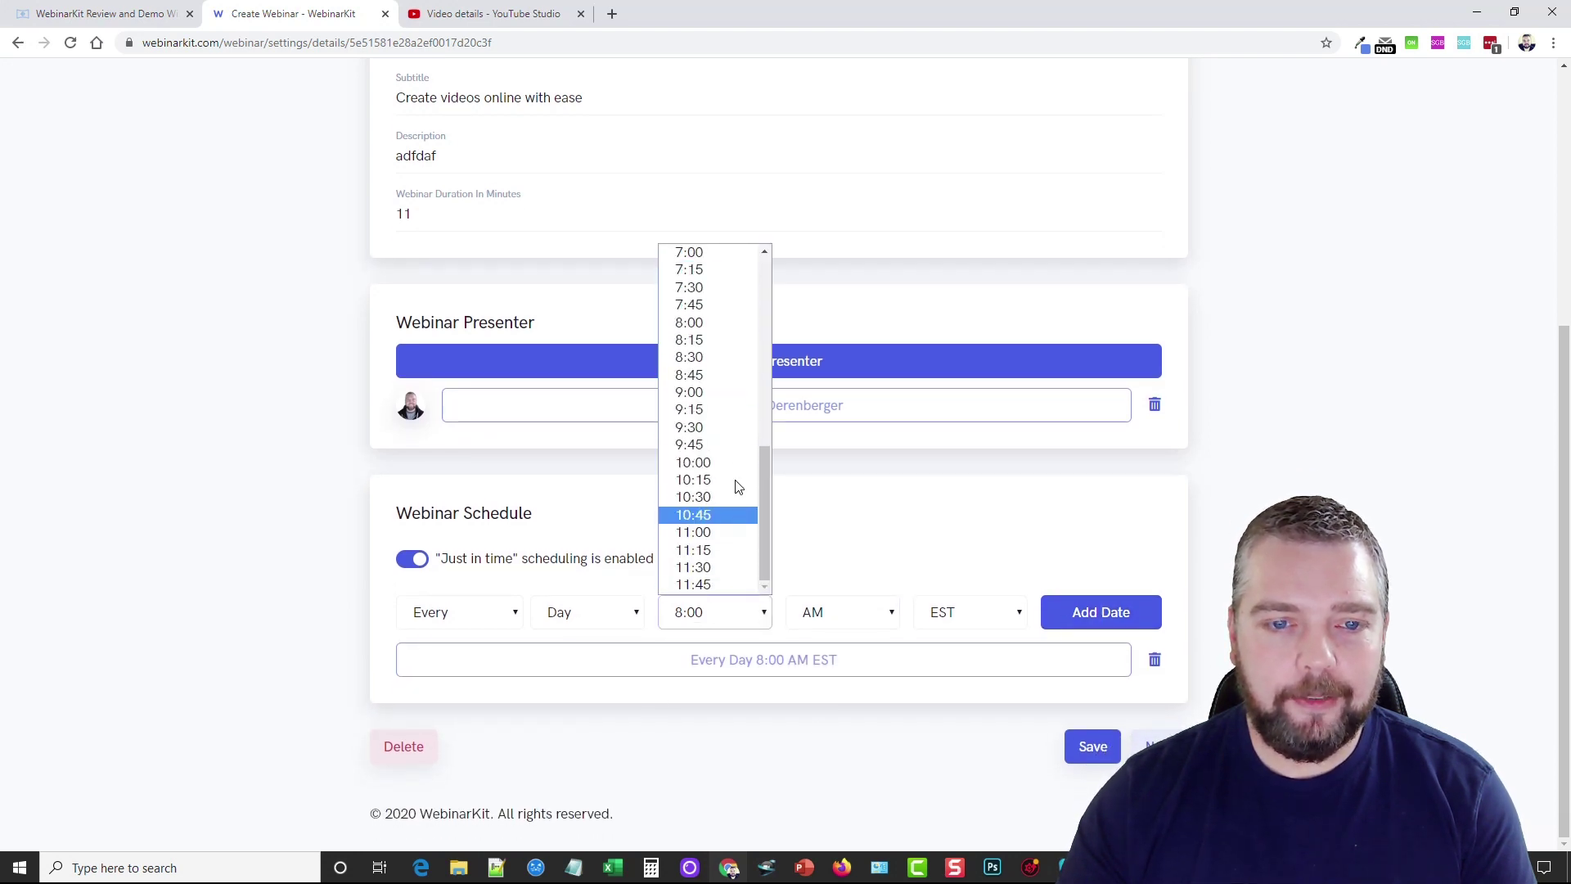
left_click(729, 403)
left_click(1056, 613)
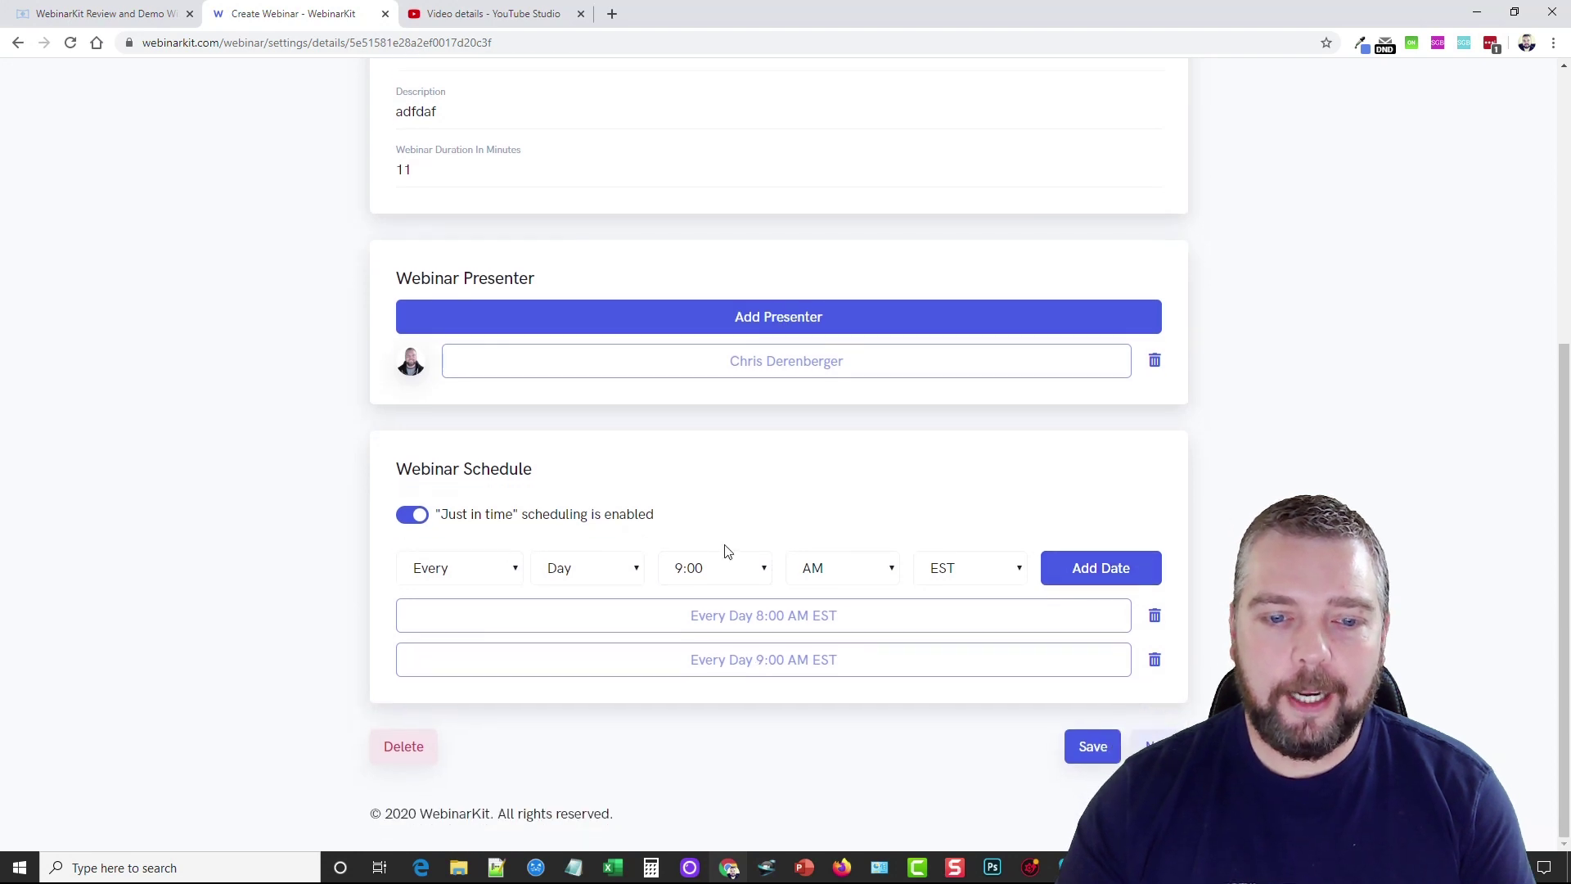
left_click(723, 573)
scroll(720, 491, "down", 1)
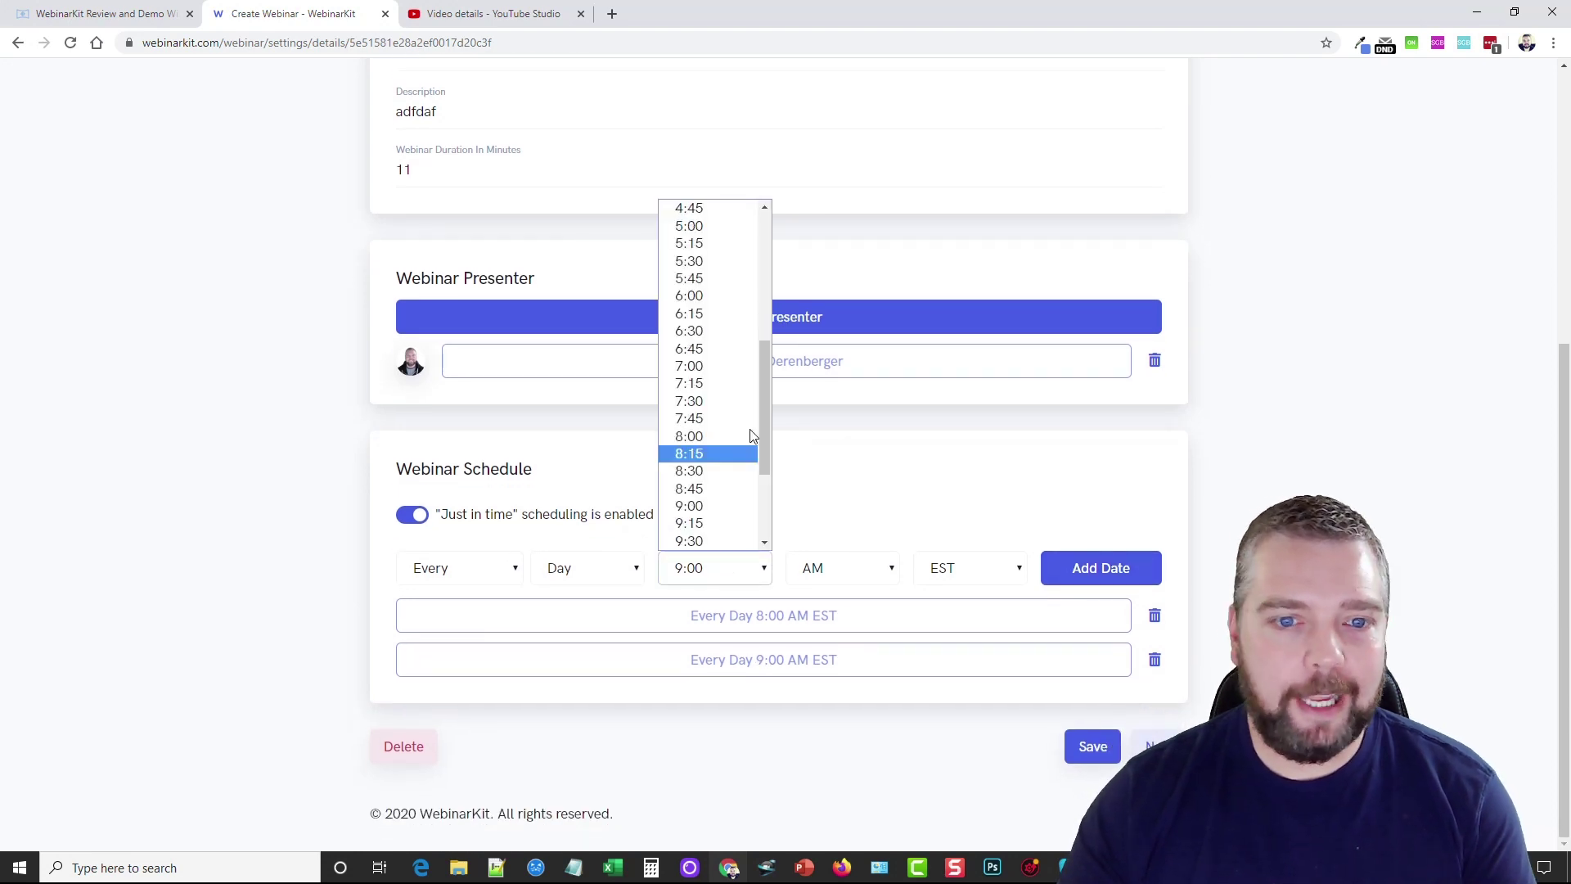
key("Escape")
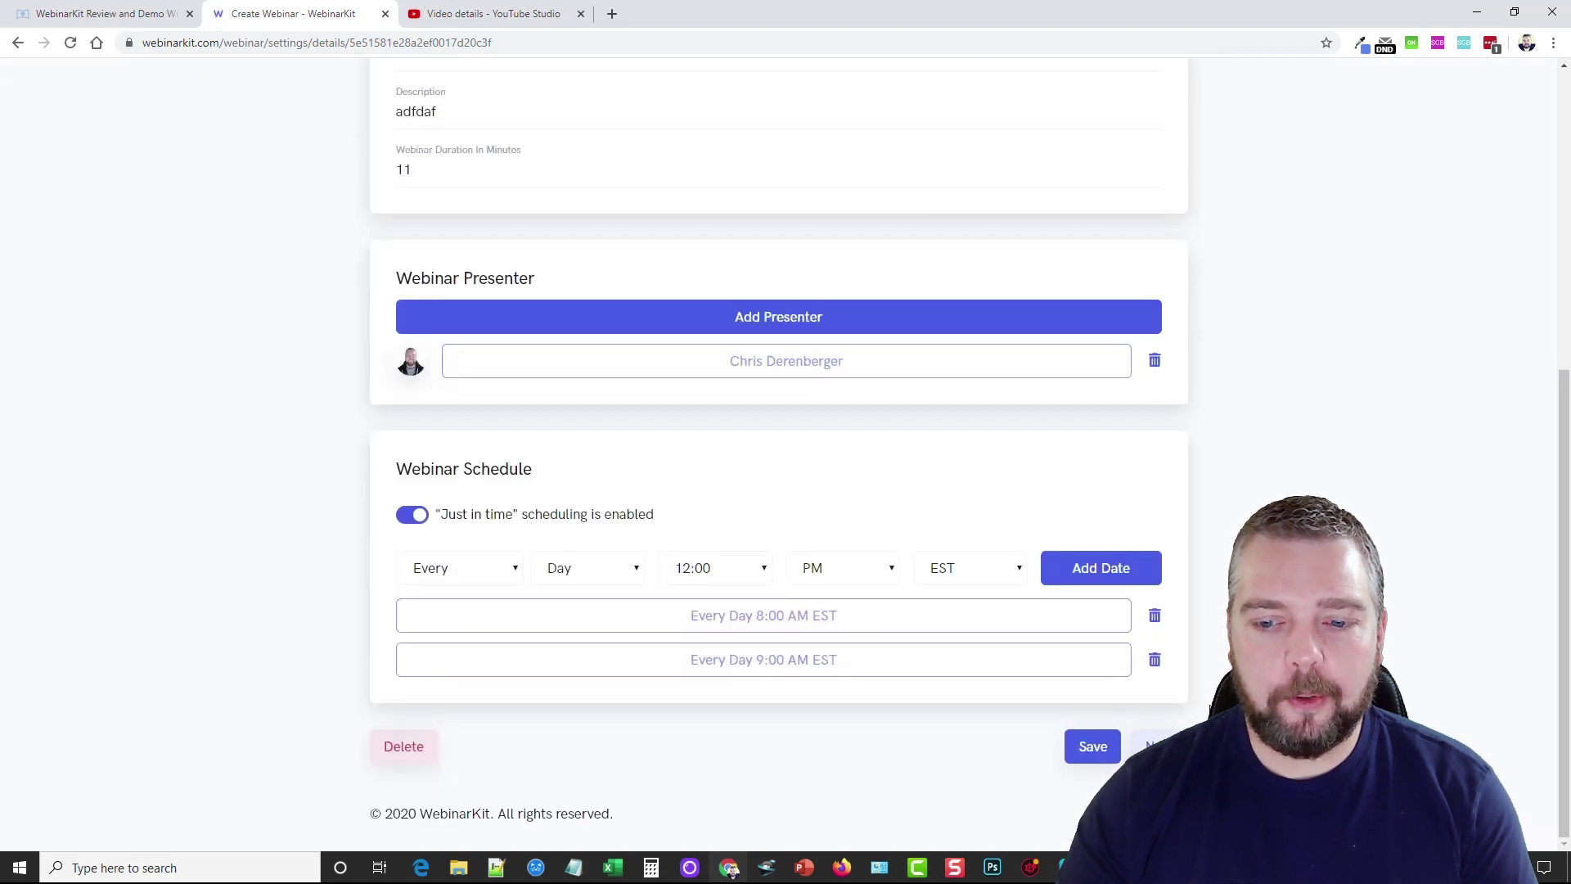
left_click(1156, 745)
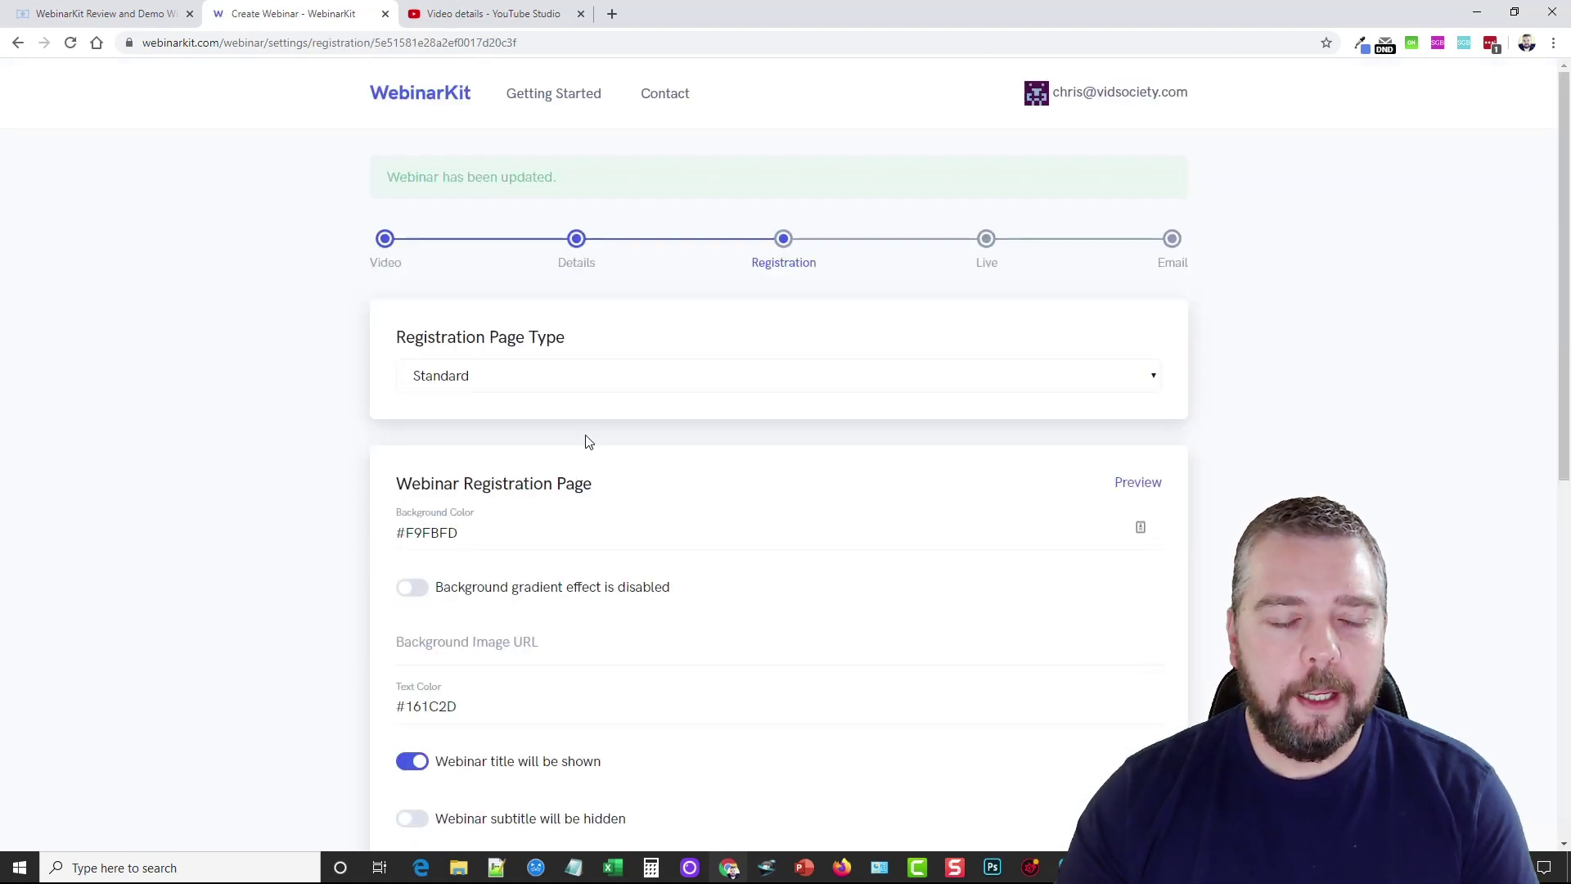
Keep the Standard registration page type and preview the registration page
left_click(458, 385)
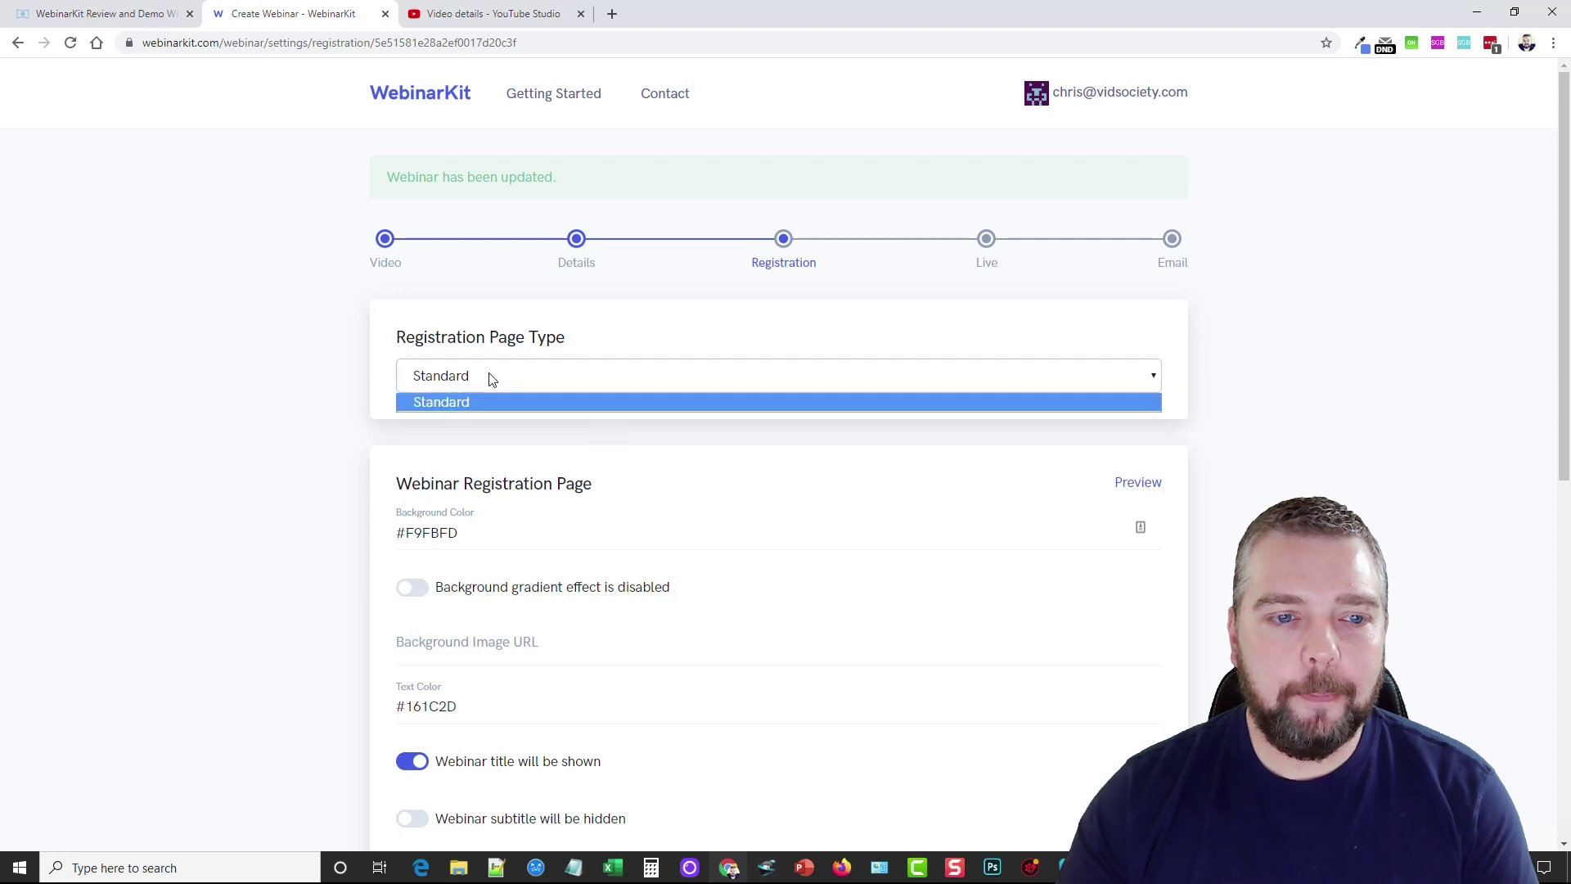
left_click(636, 313)
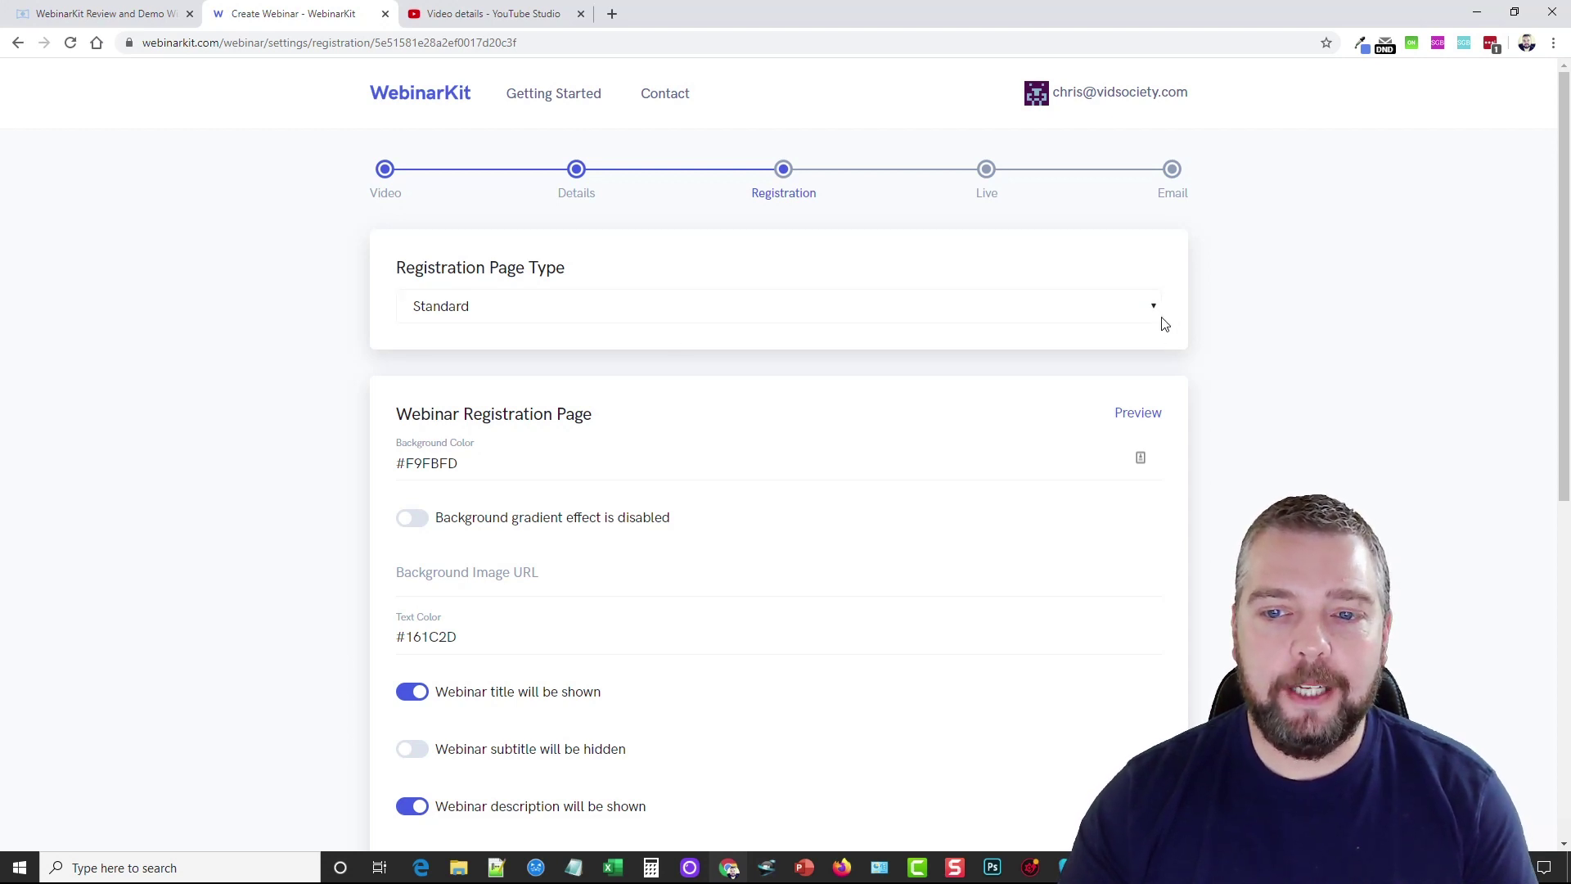
left_click(1138, 416)
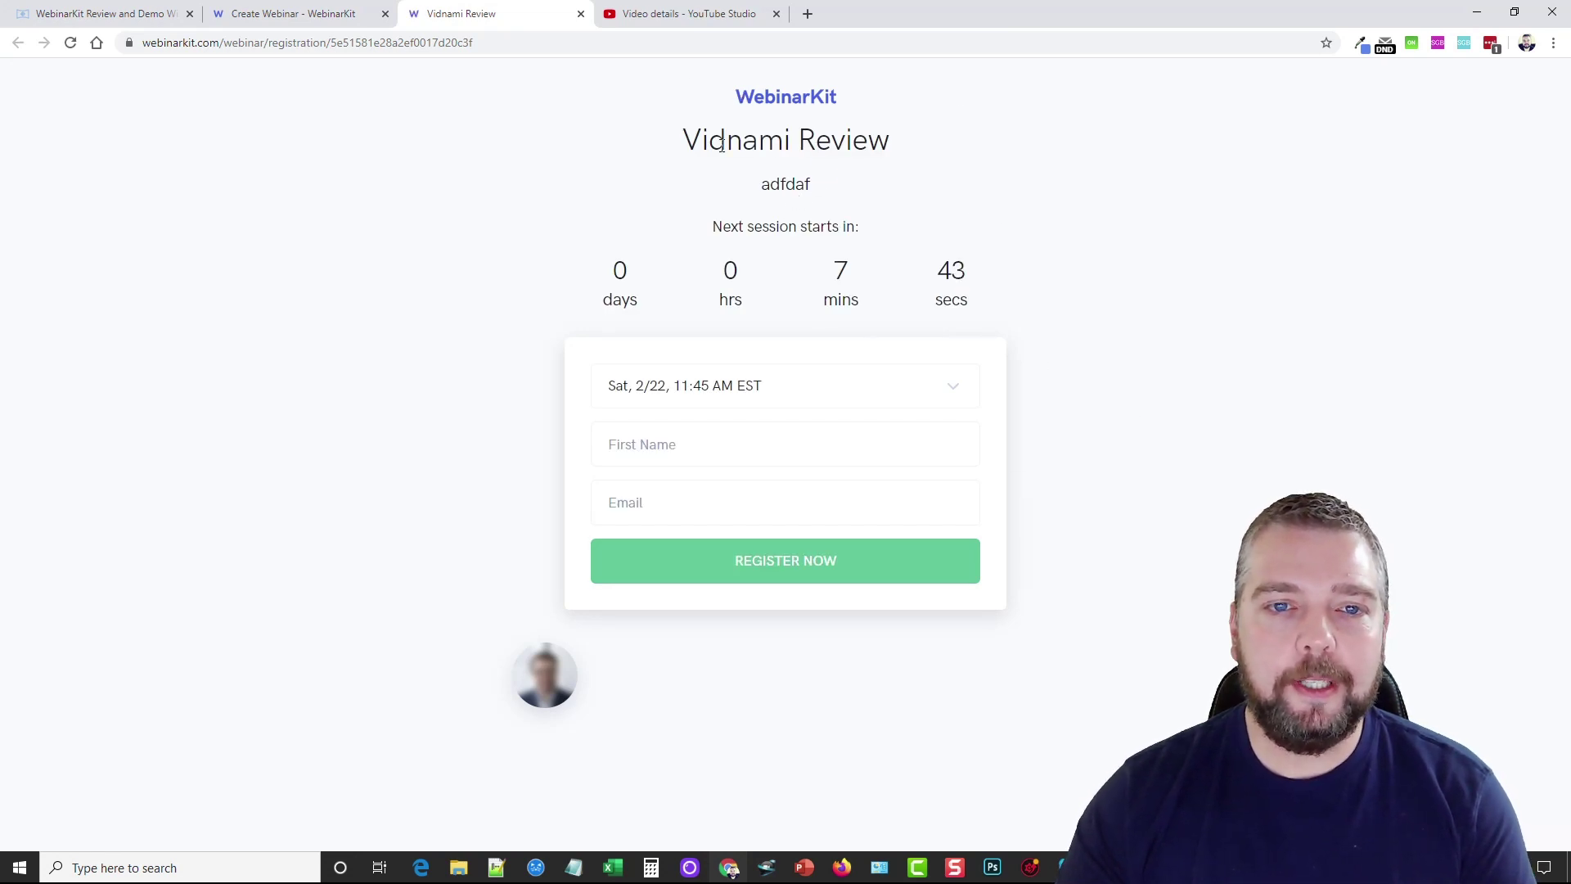
Try the Vidnami Review registration form in the preview, then return to the setup tab
left_click_drag(687, 139, 890, 142)
left_click_drag(812, 185, 754, 188)
left_click(1133, 396)
left_click(685, 454)
left_click(681, 502)
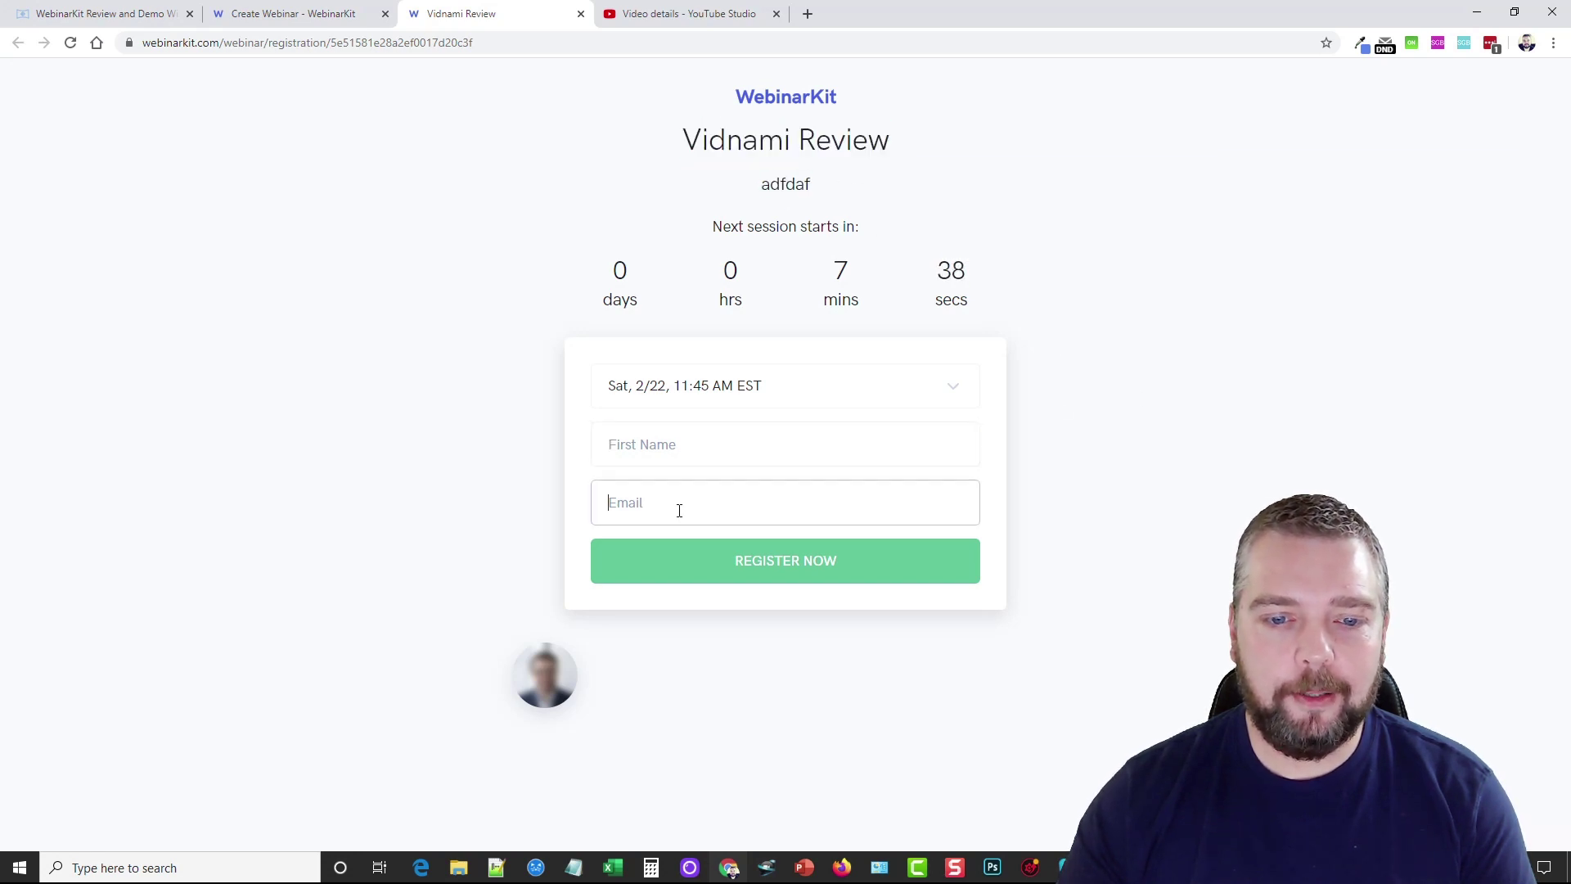
left_click(806, 565)
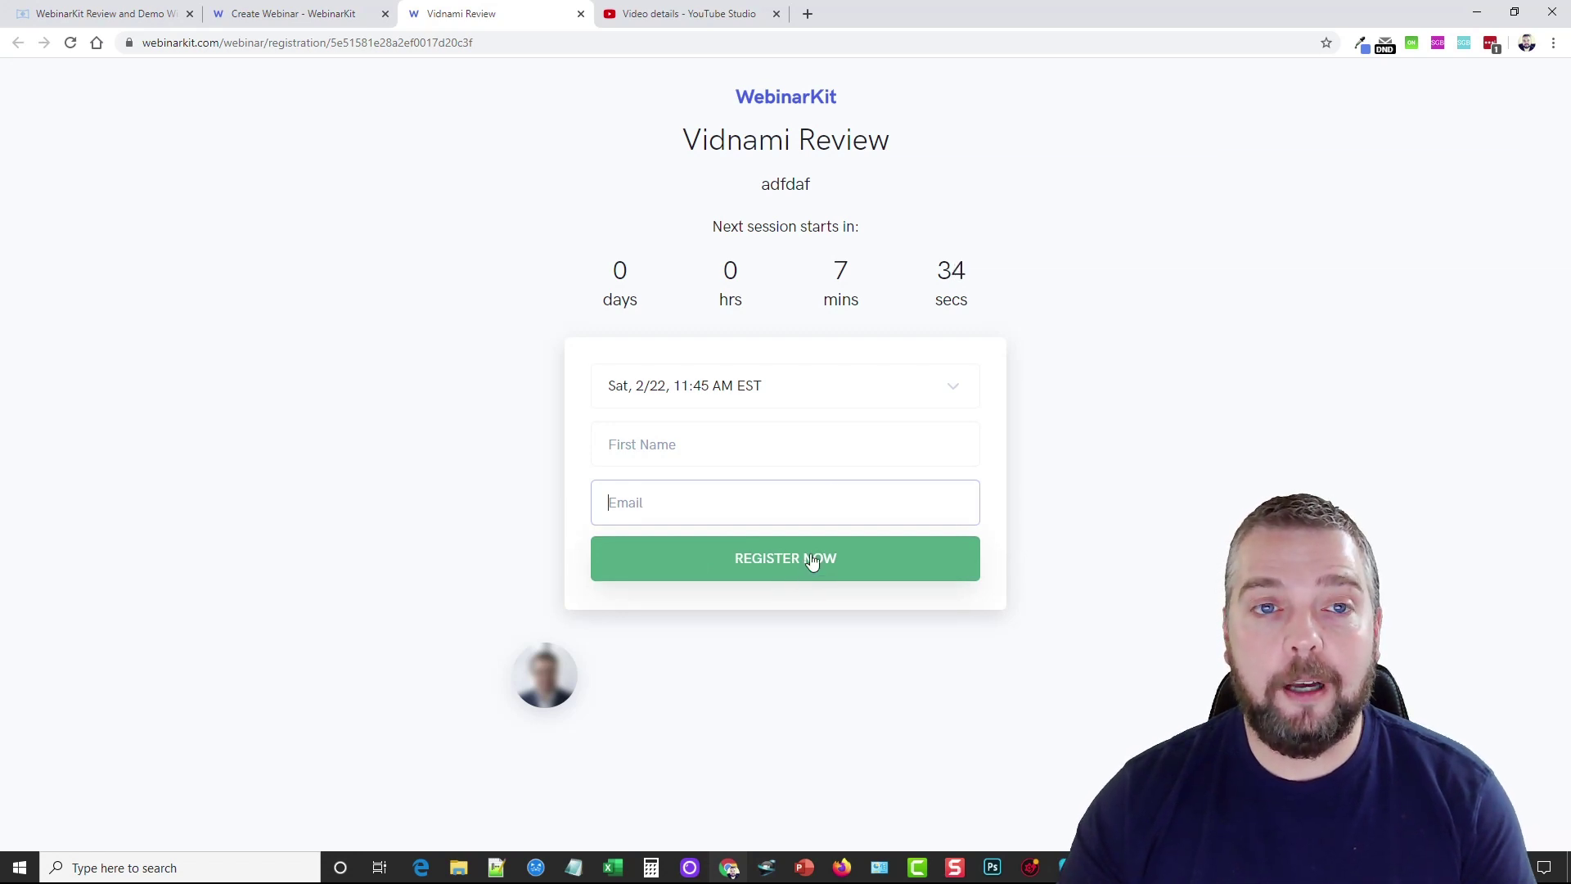
left_click(348, 17)
left_click(1136, 106)
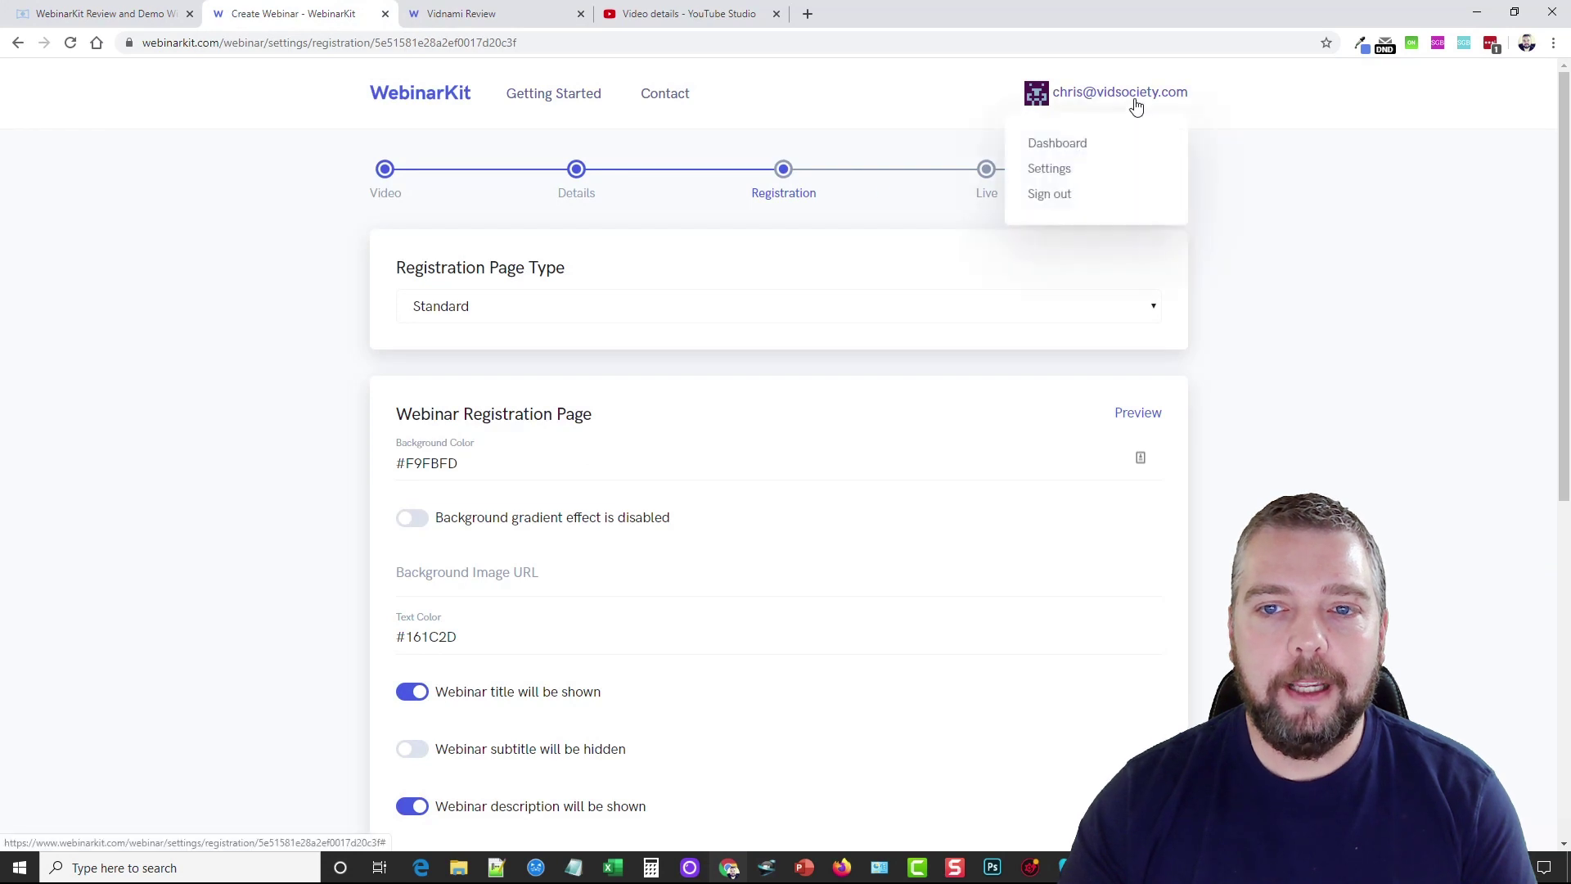
Look through the account Settings page, then close it and the registration preview tab
left_click(1049, 167)
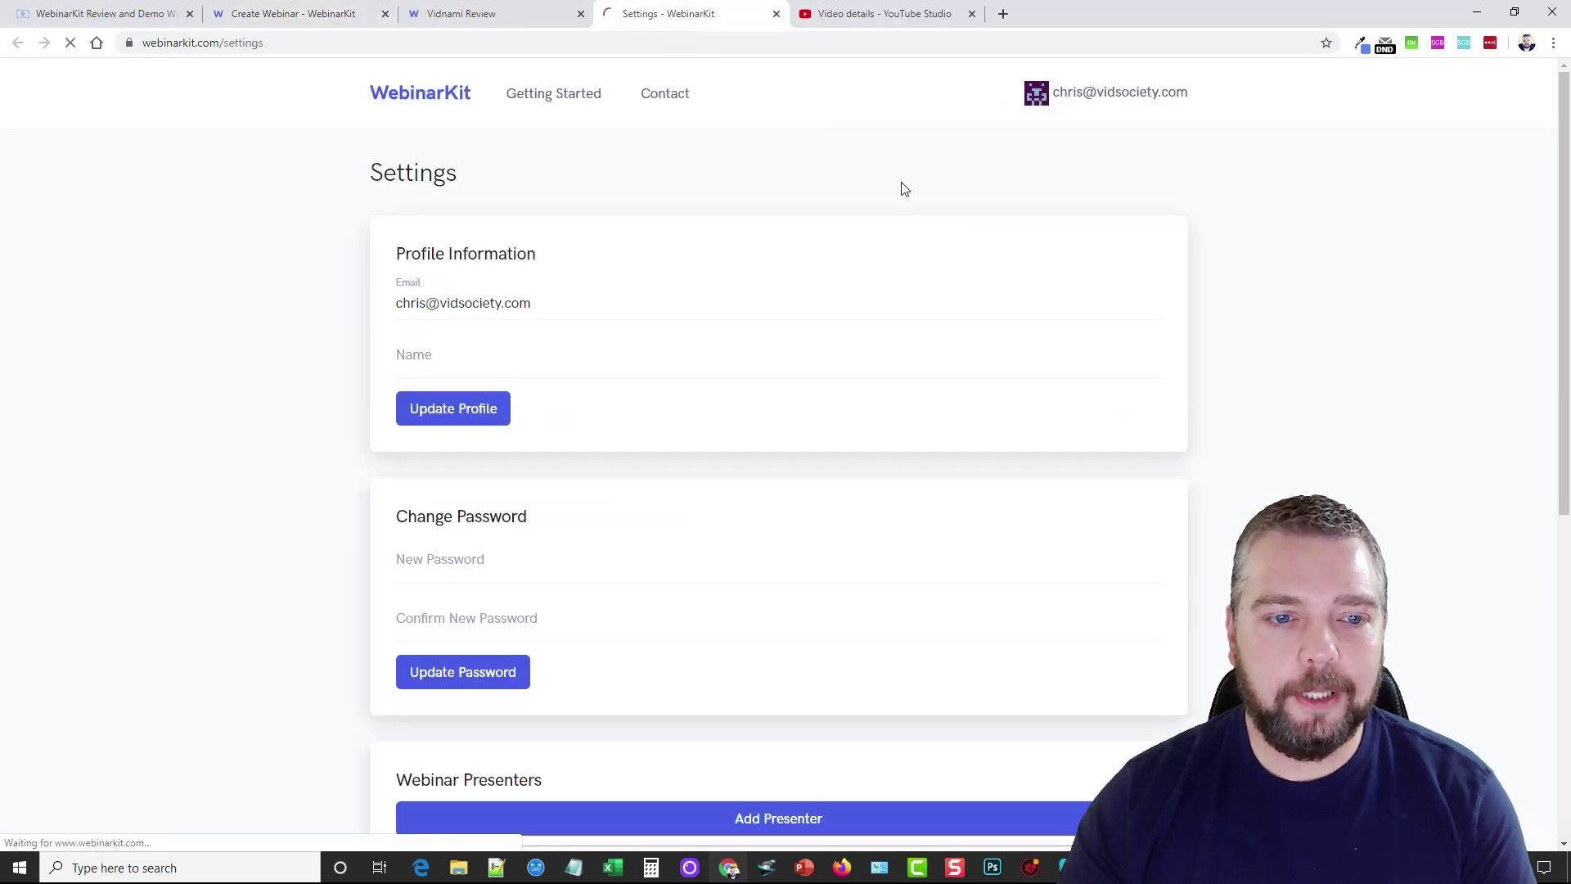
scroll(524, 451, "down", 7)
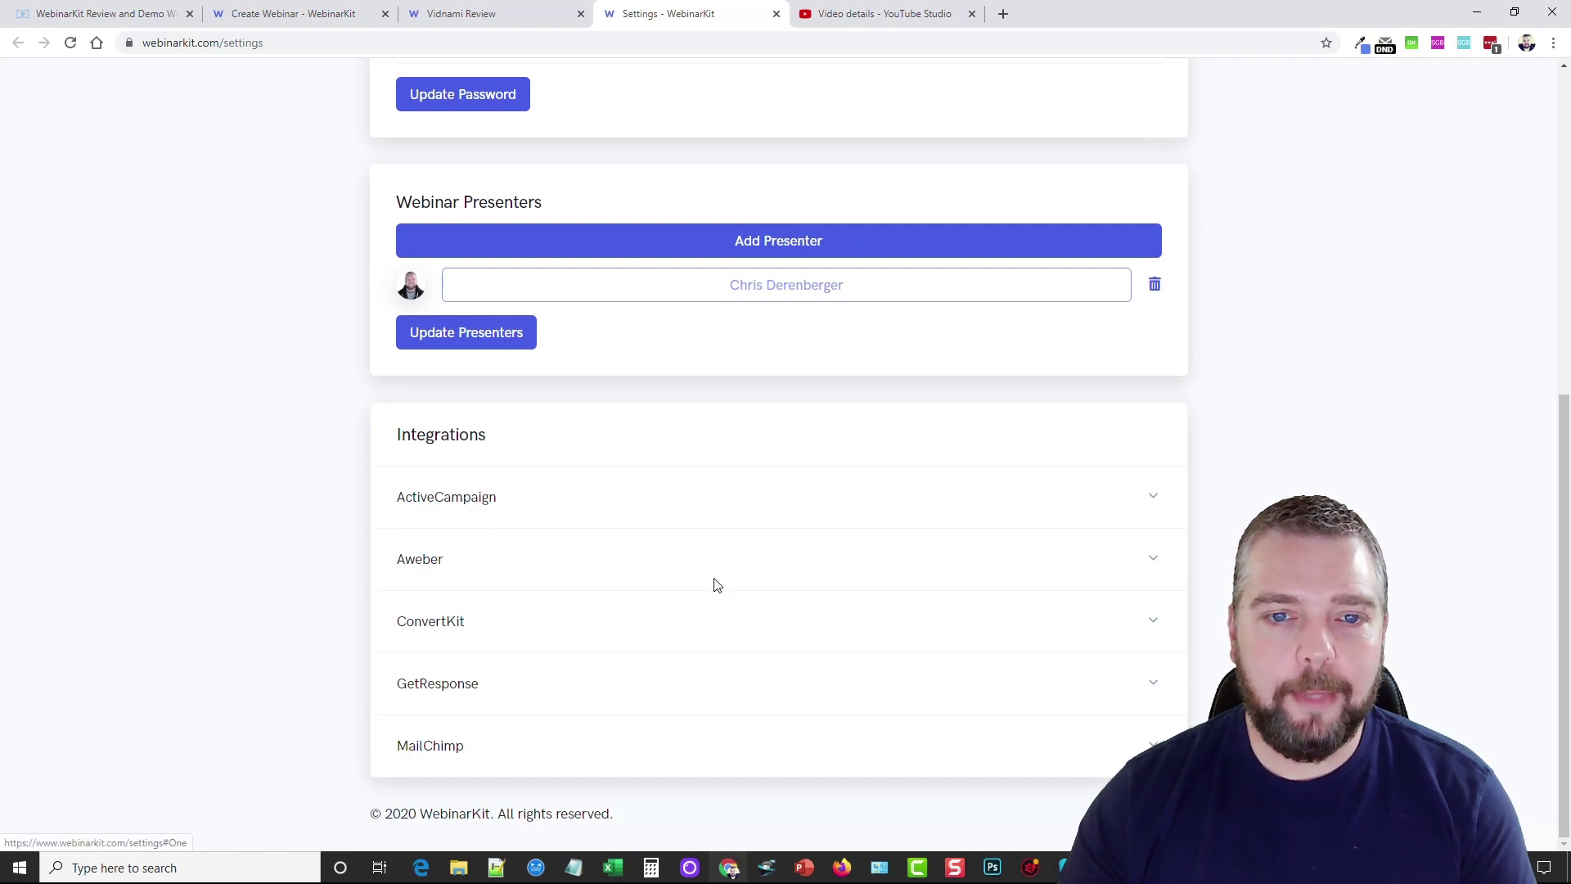
scroll(717, 584, "up", 7)
left_click(777, 13)
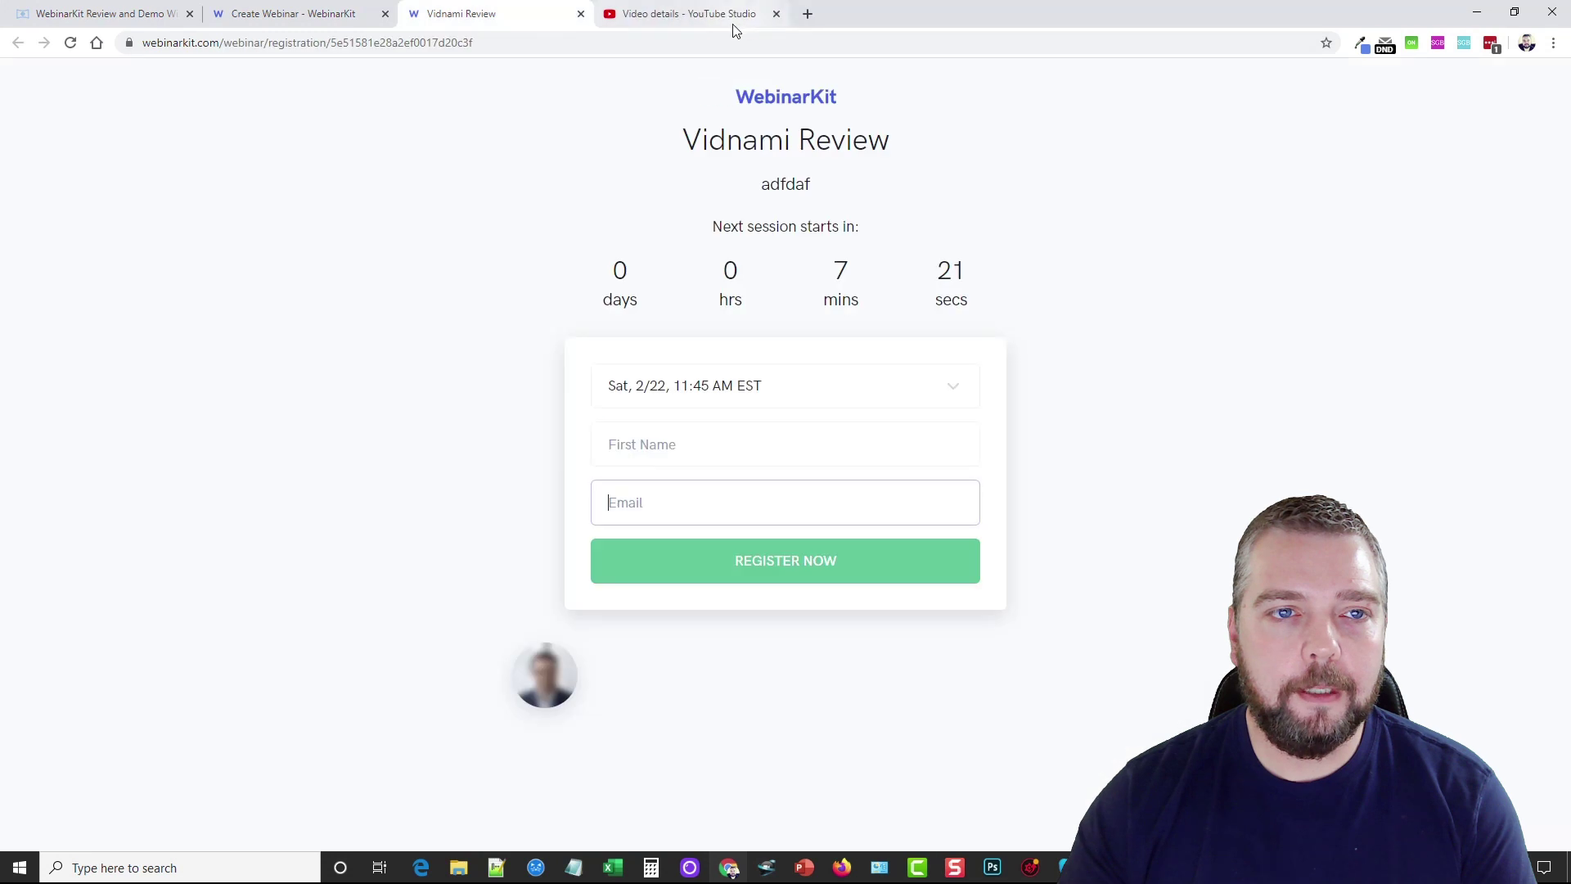
left_click(580, 14)
Close the YouTube Studio tab and scroll through the registration page field toggles
left_click(580, 14)
scroll(732, 435, "down", 1)
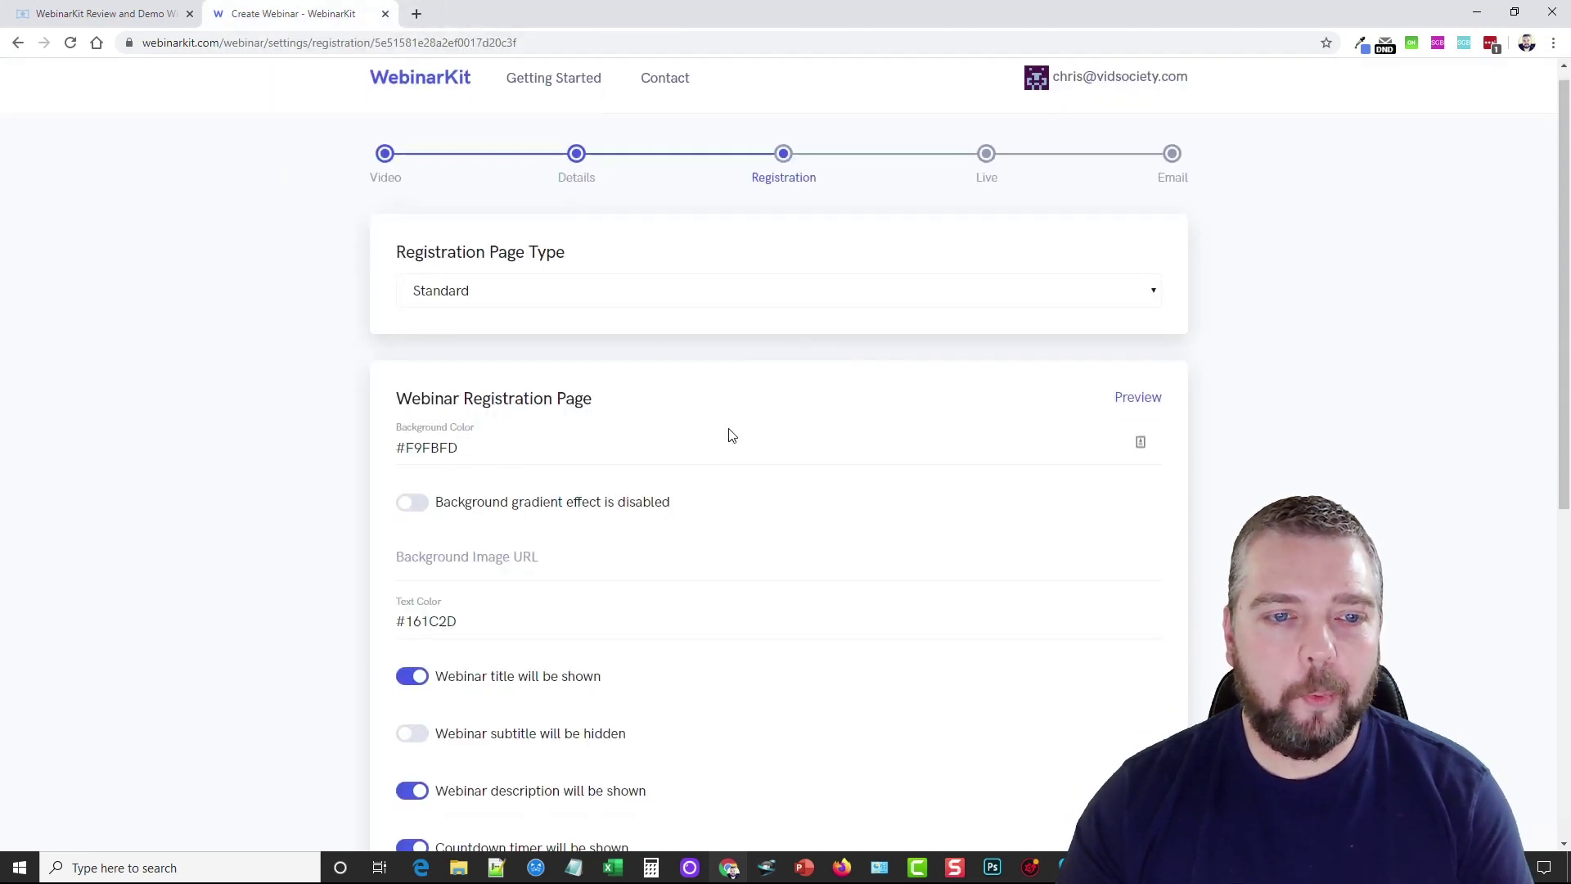
scroll(732, 436, "down", 2)
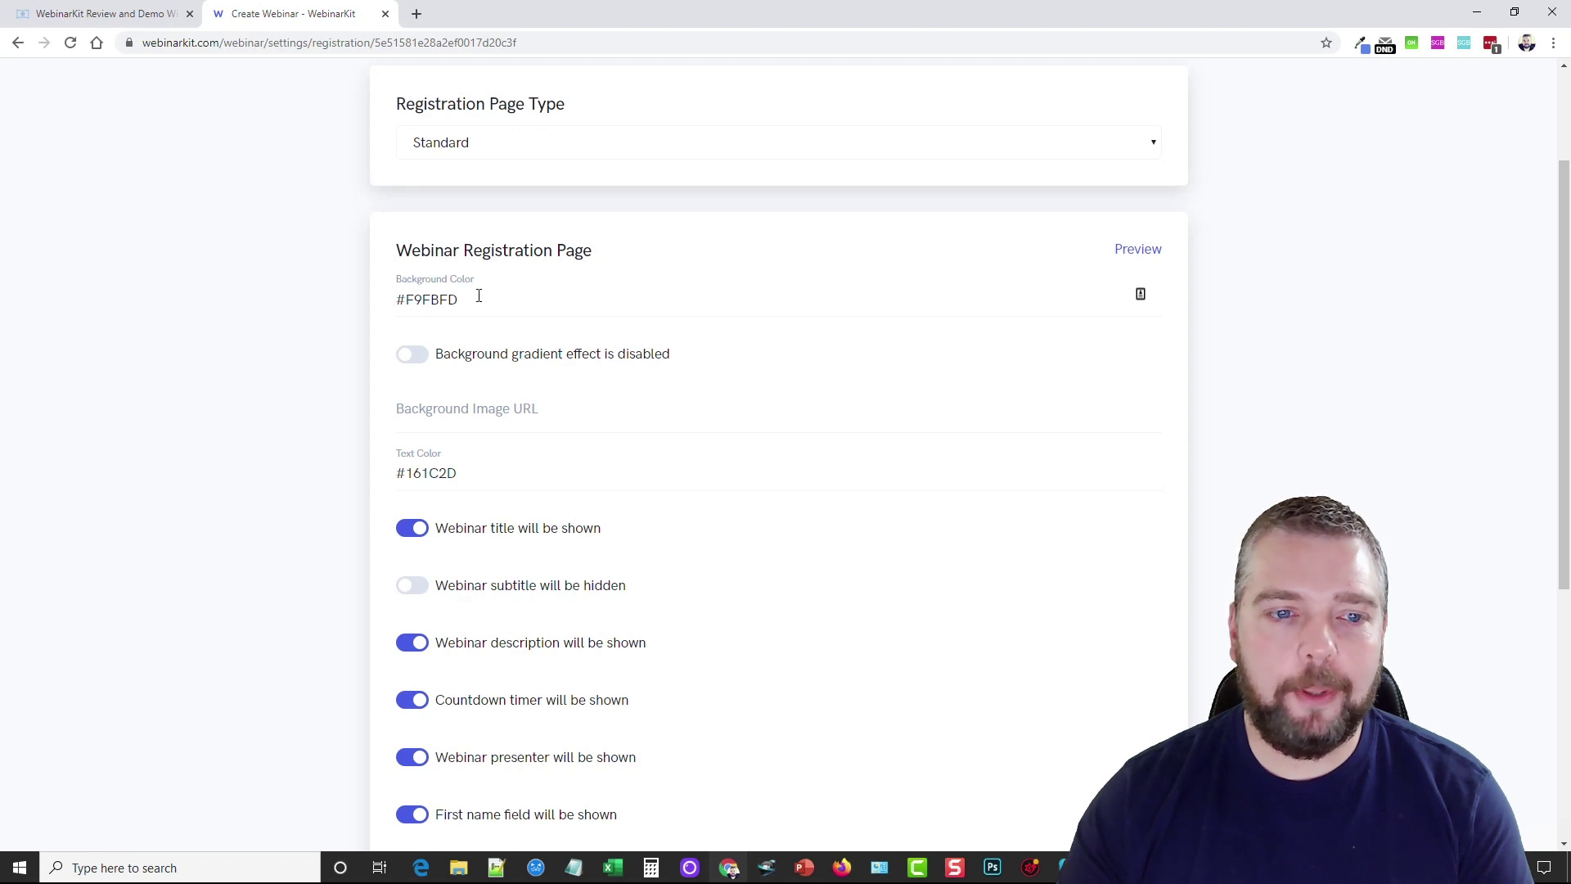
scroll(586, 442, "down", 3)
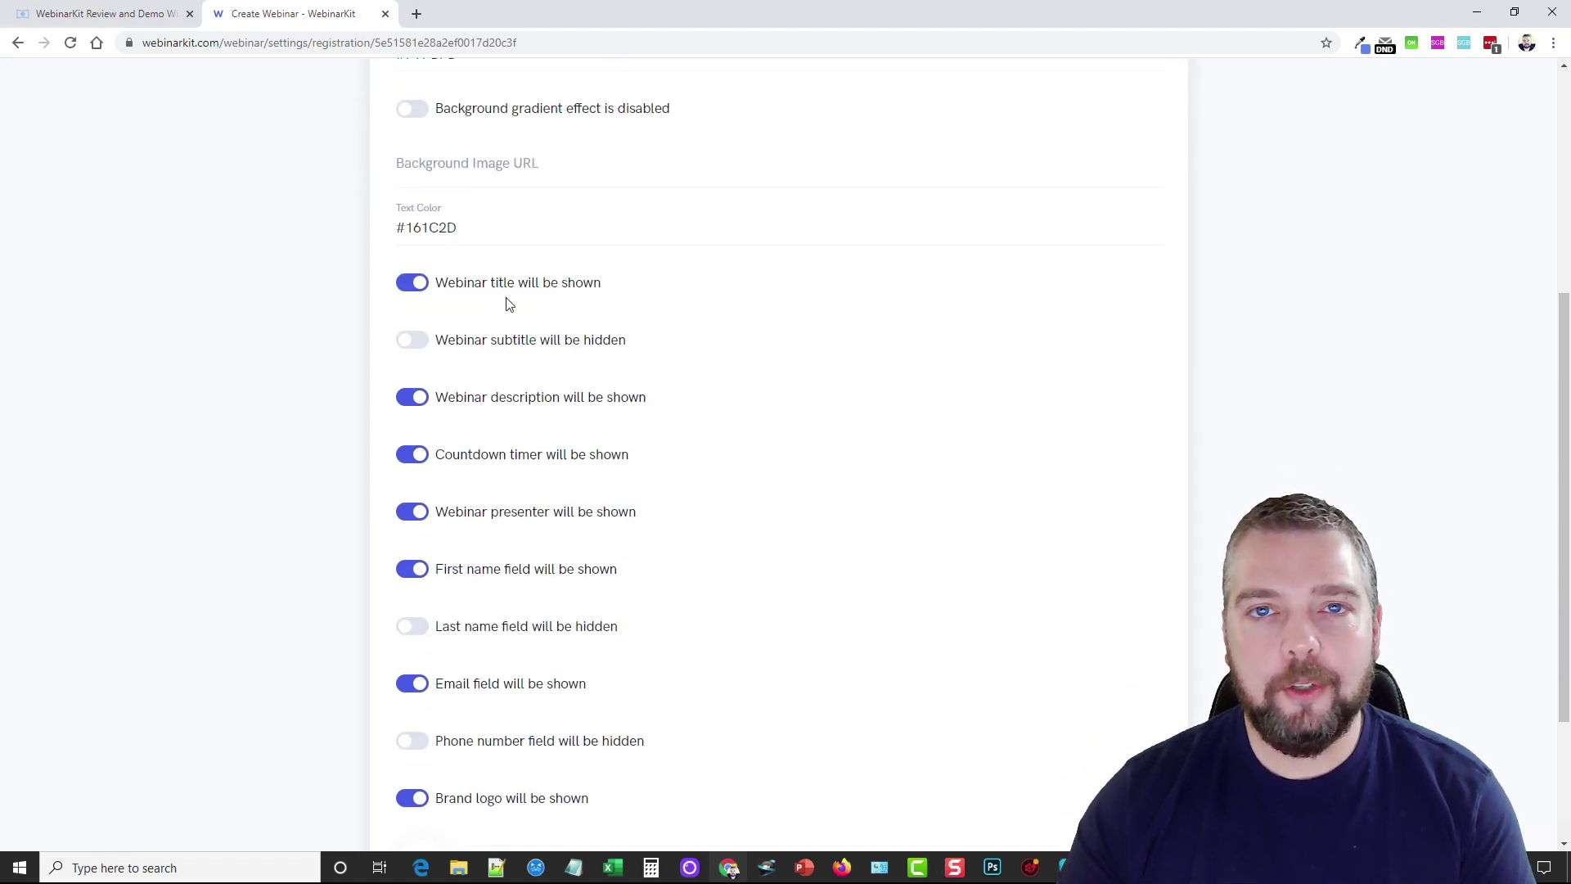
scroll(538, 293, "down", 1)
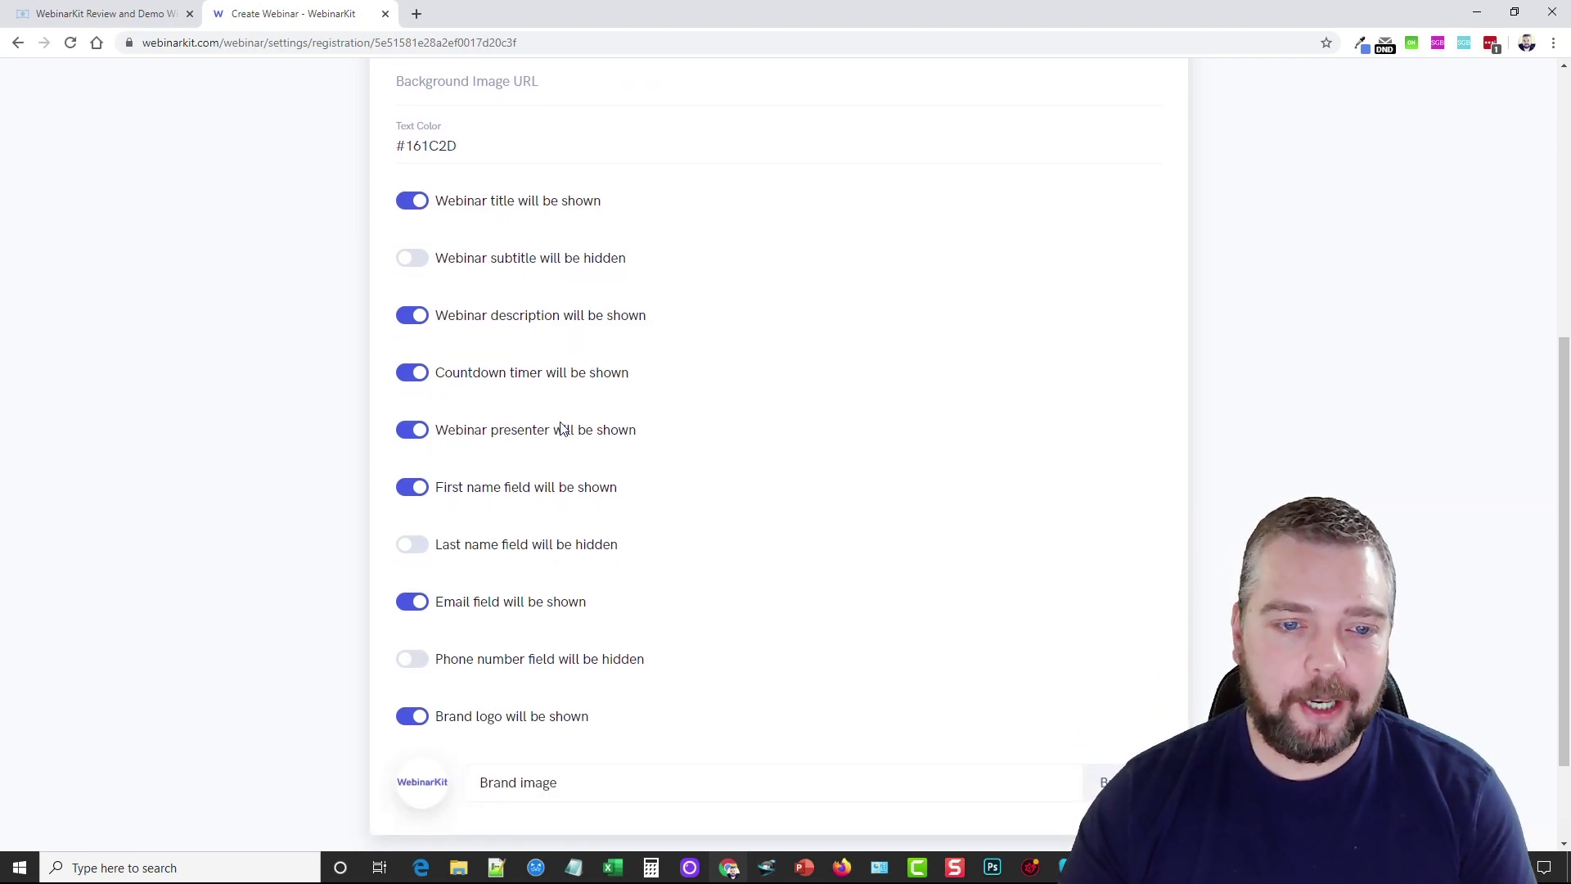
scroll(638, 483, "down", 2)
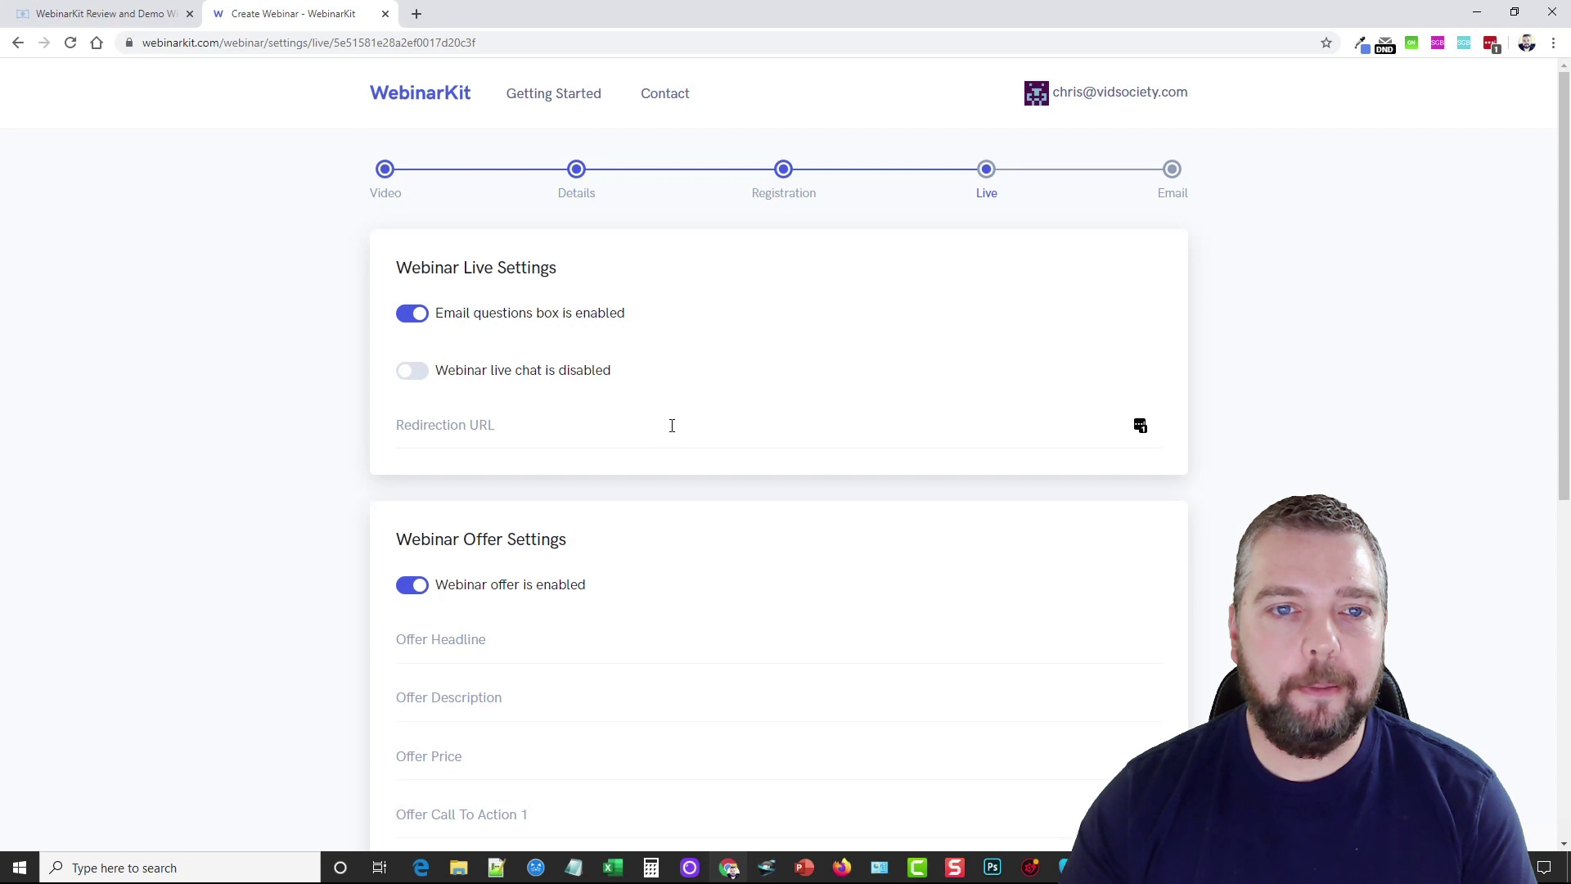
Turn on webinar live chat and go through the Redirection URL and offer fields
left_click(414, 372)
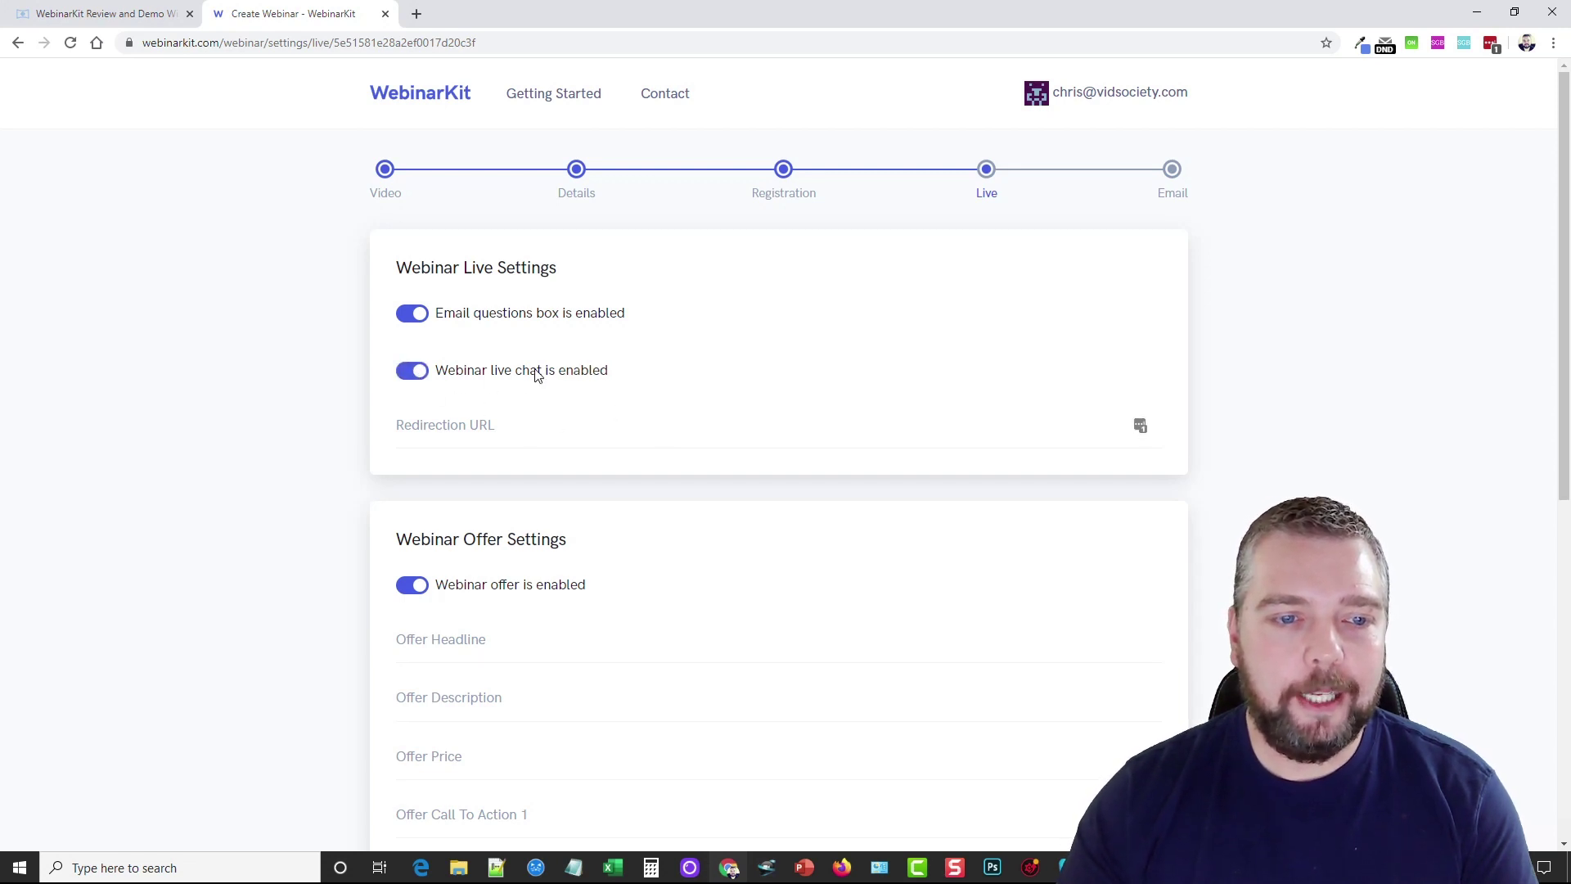
left_click(499, 424)
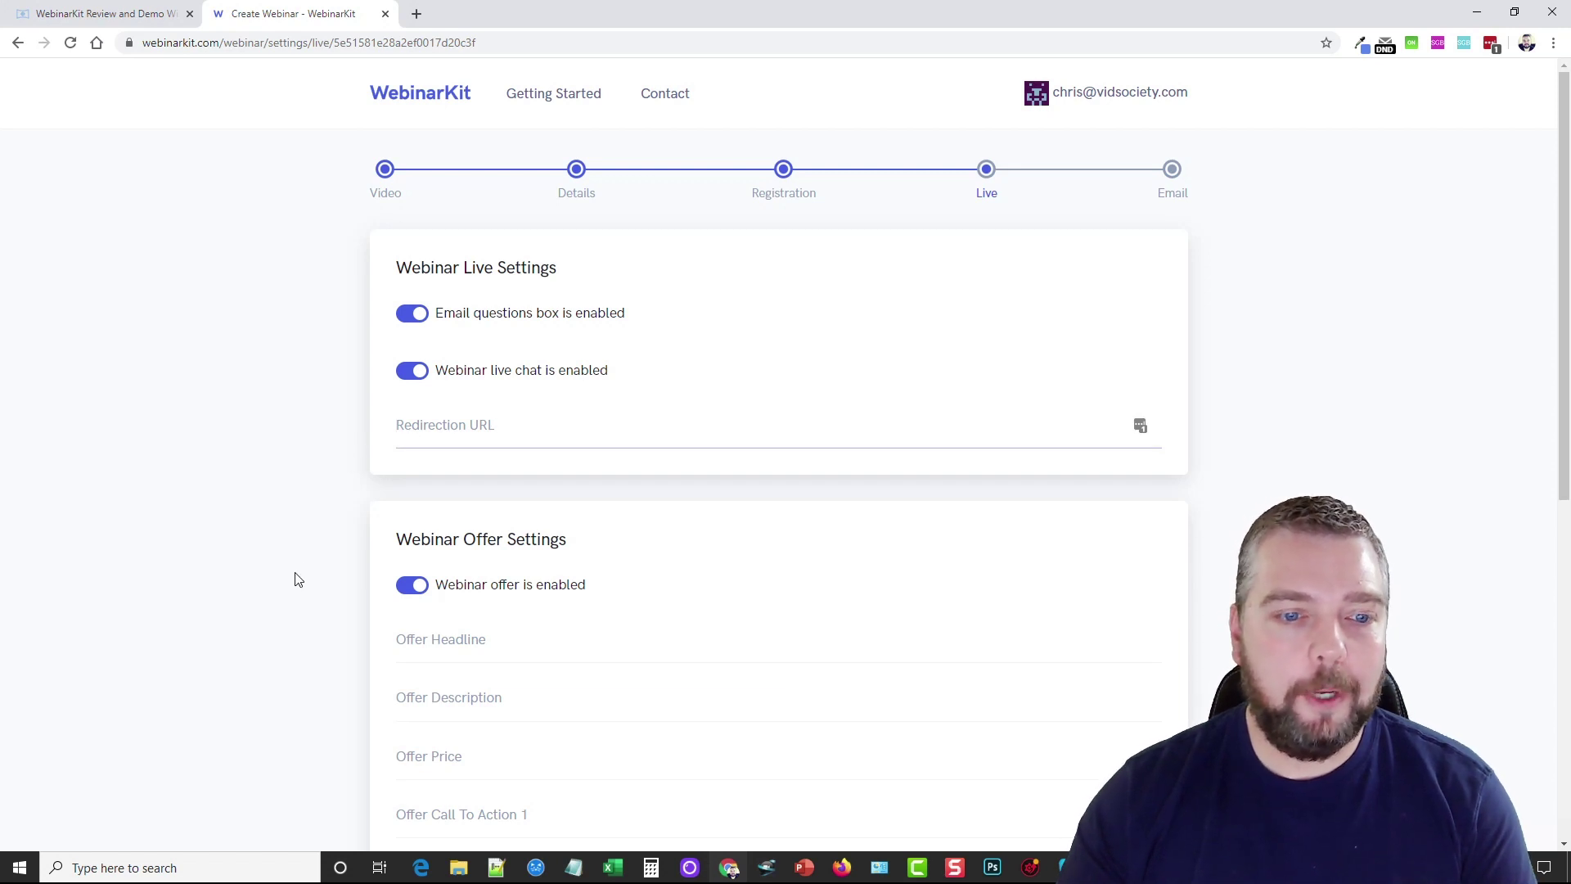
scroll(295, 577, "down", 4)
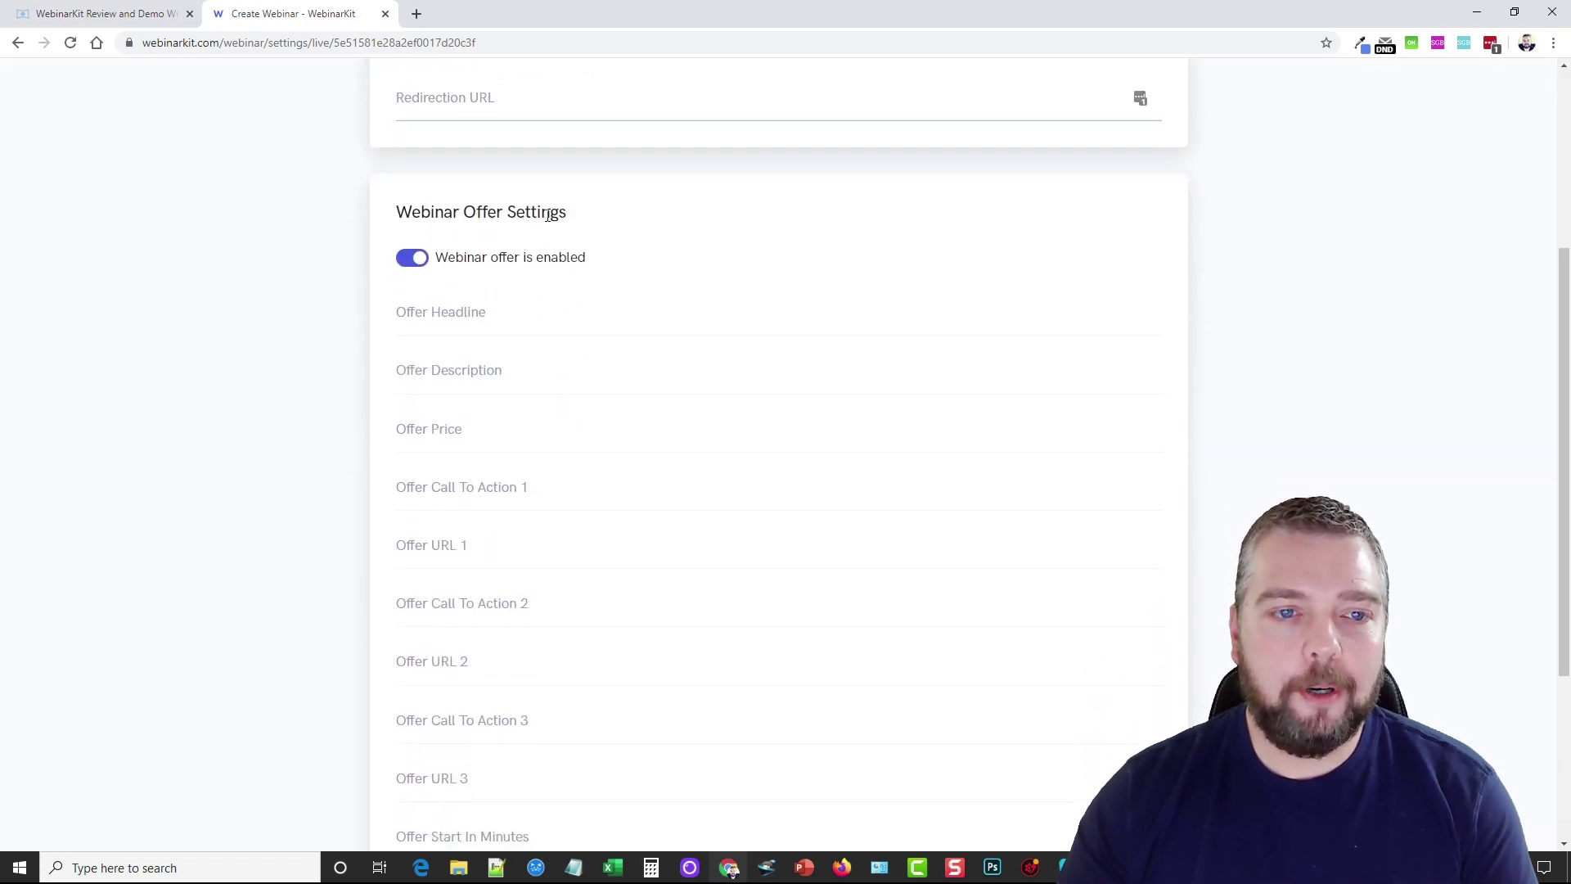
scroll(614, 385, "down", 2)
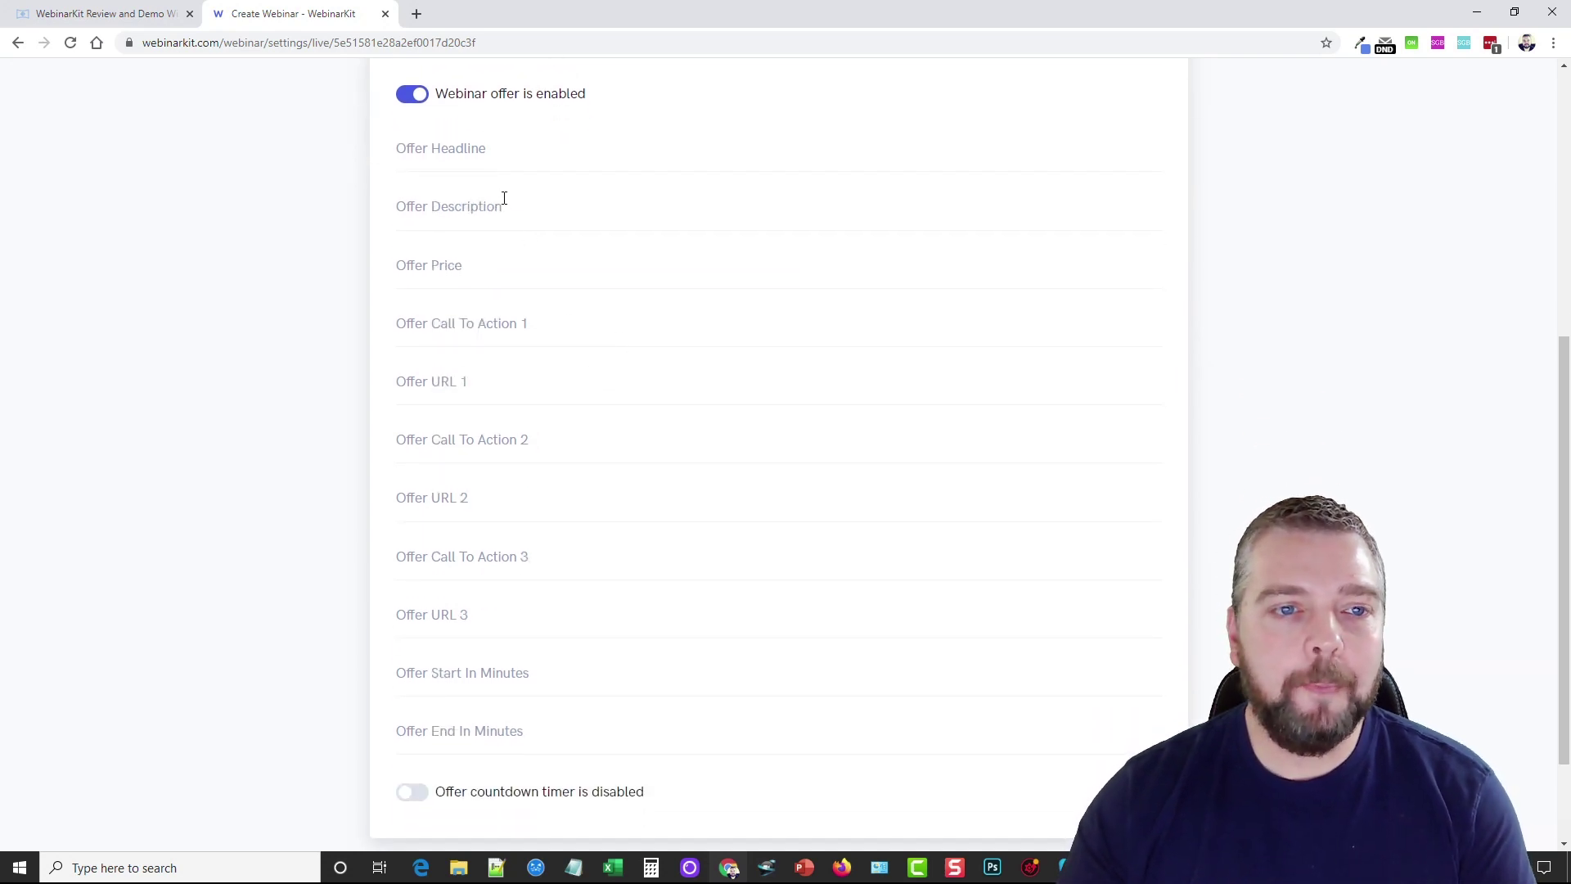
left_click(482, 154)
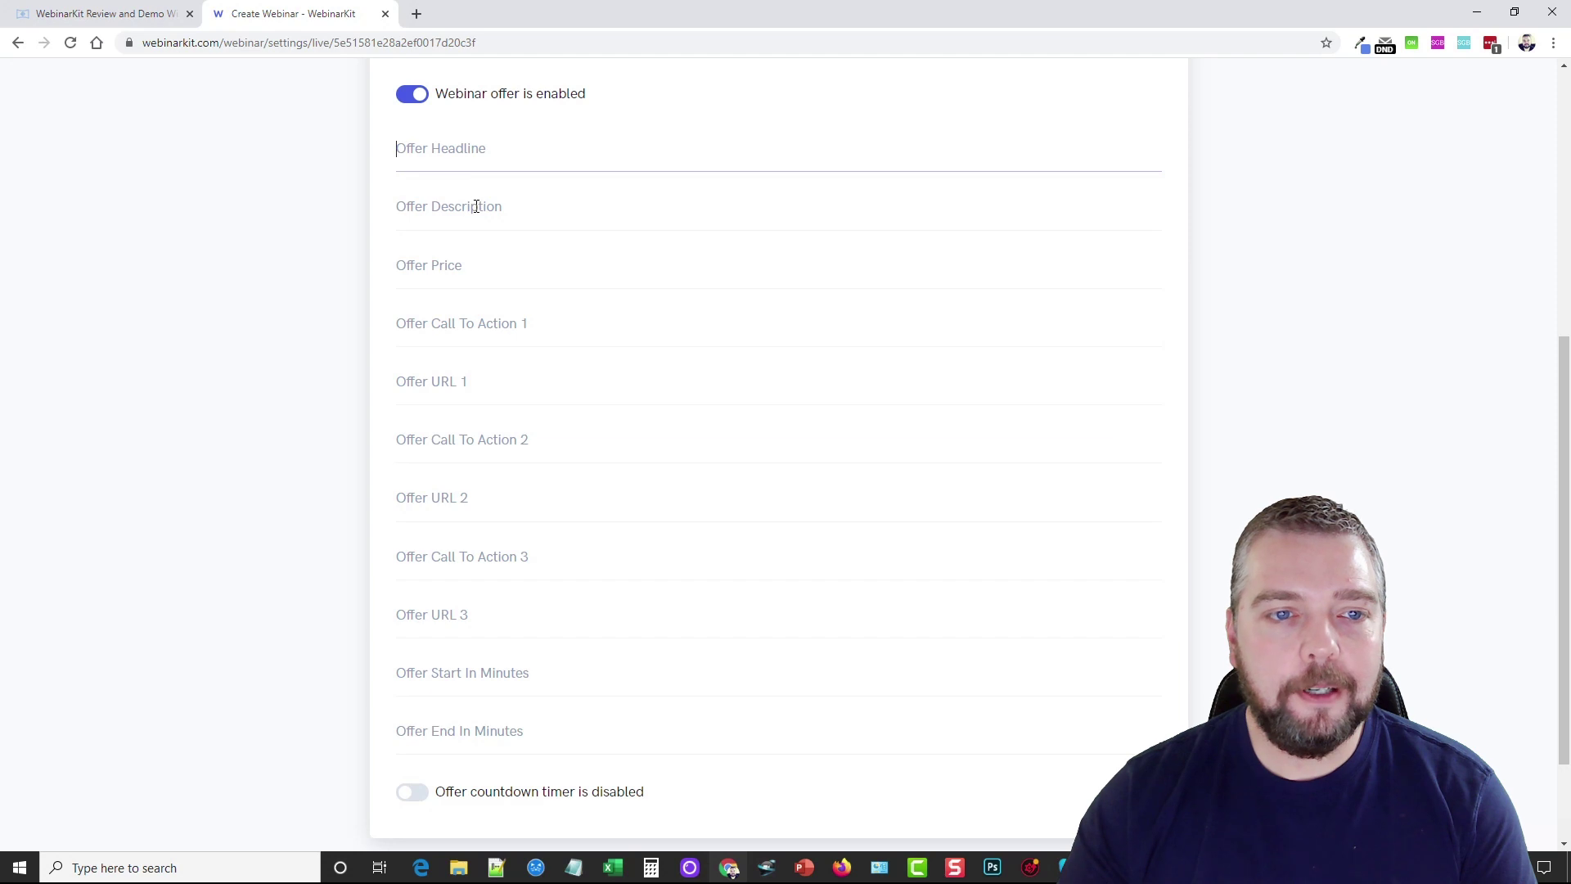
left_click(478, 268)
left_click(482, 318)
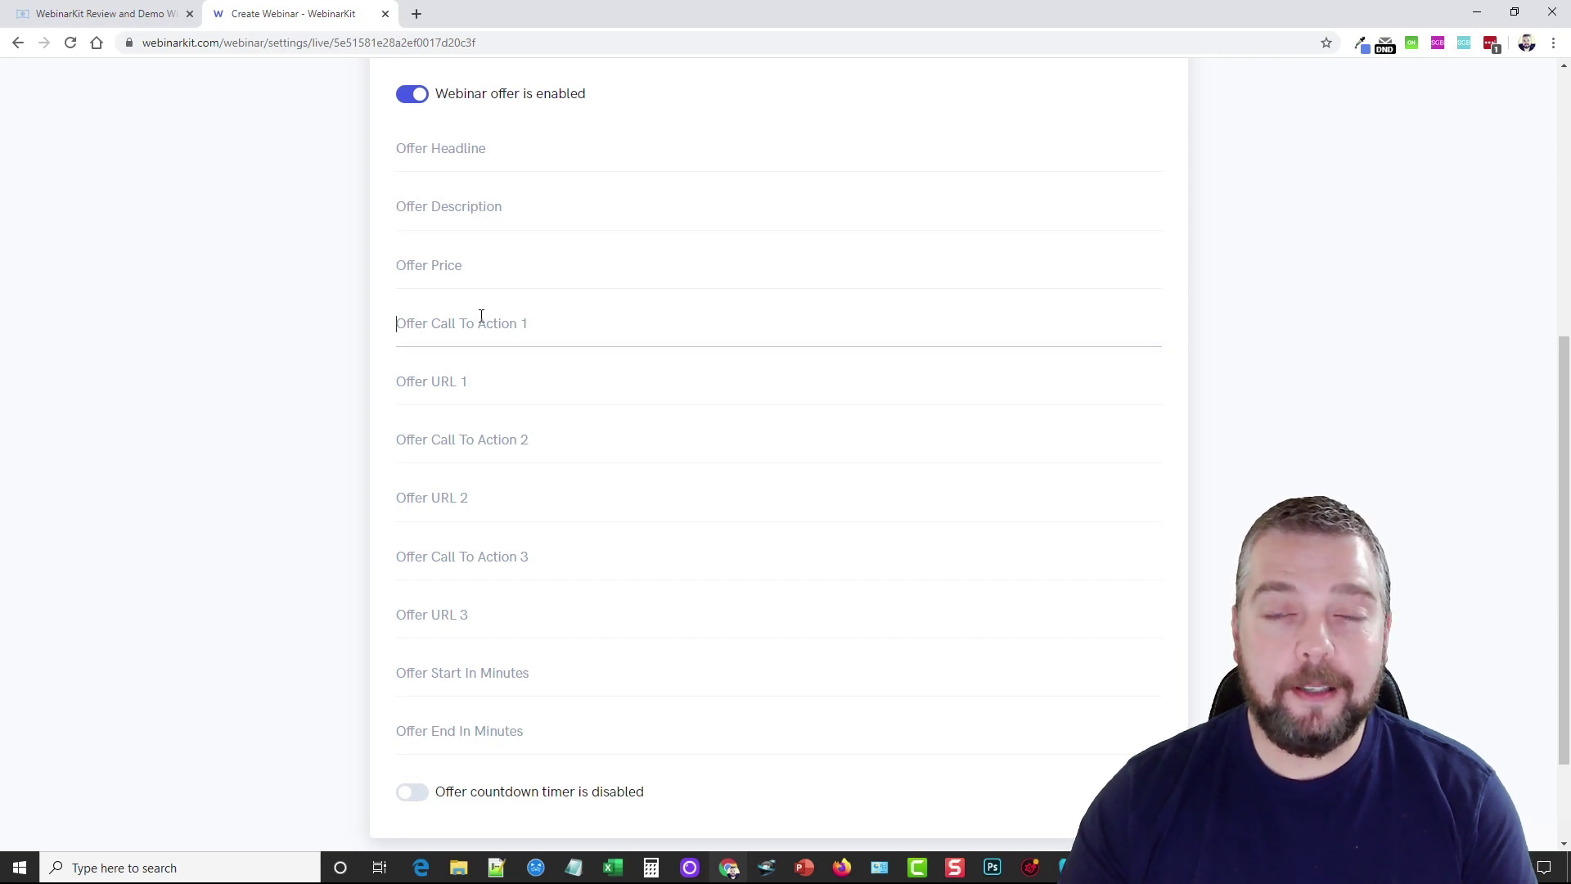
Leave the offer countdown timer disabled after toggling it on and off
scroll(425, 536, "down", 2)
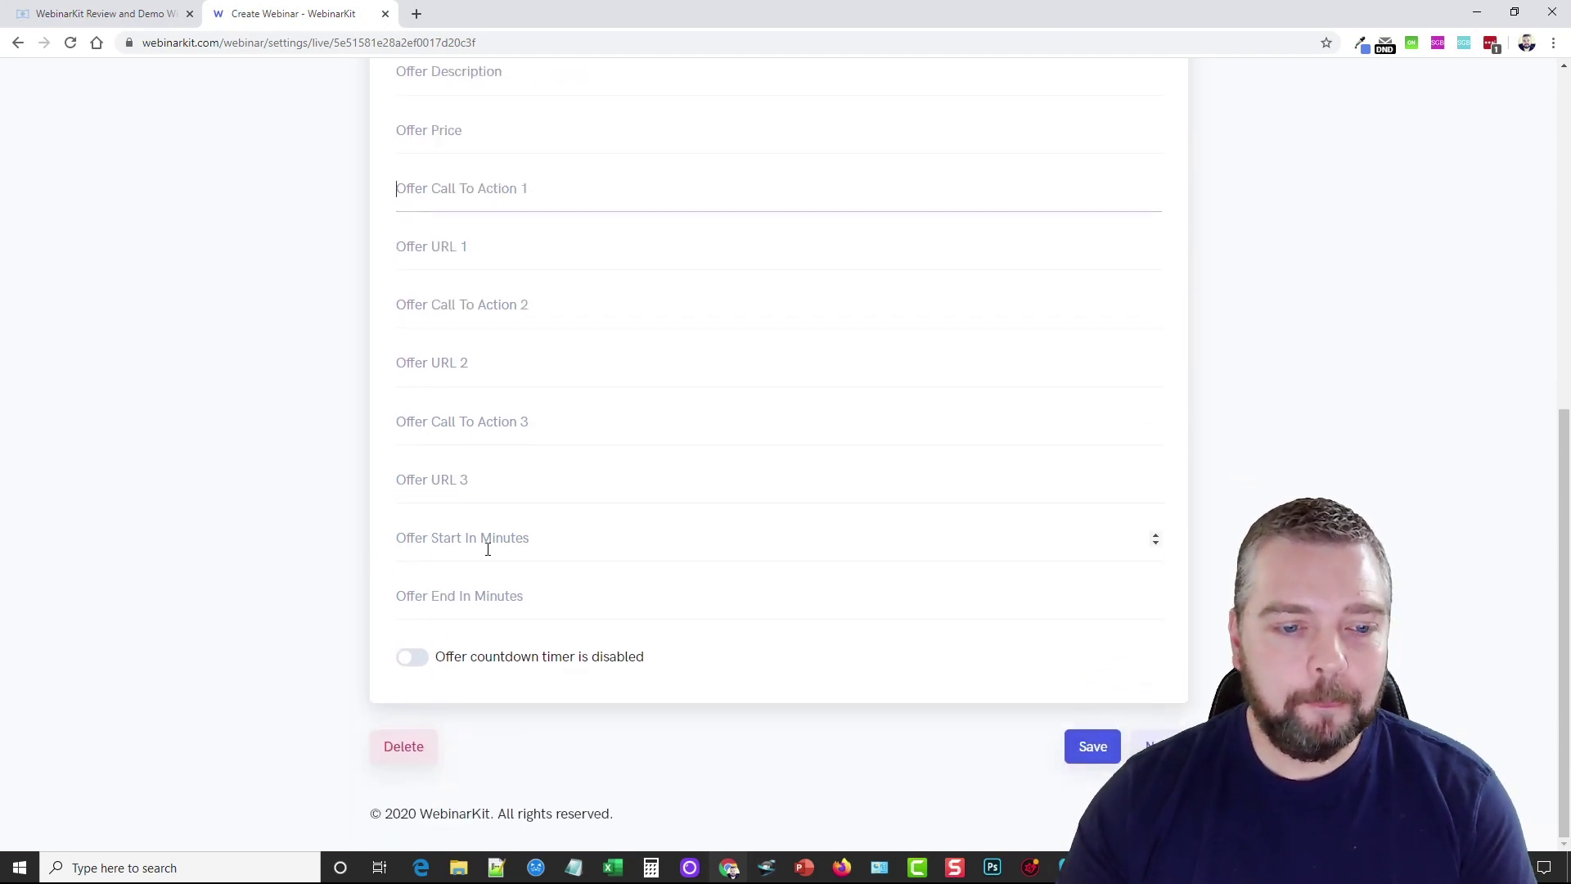
left_click(414, 656)
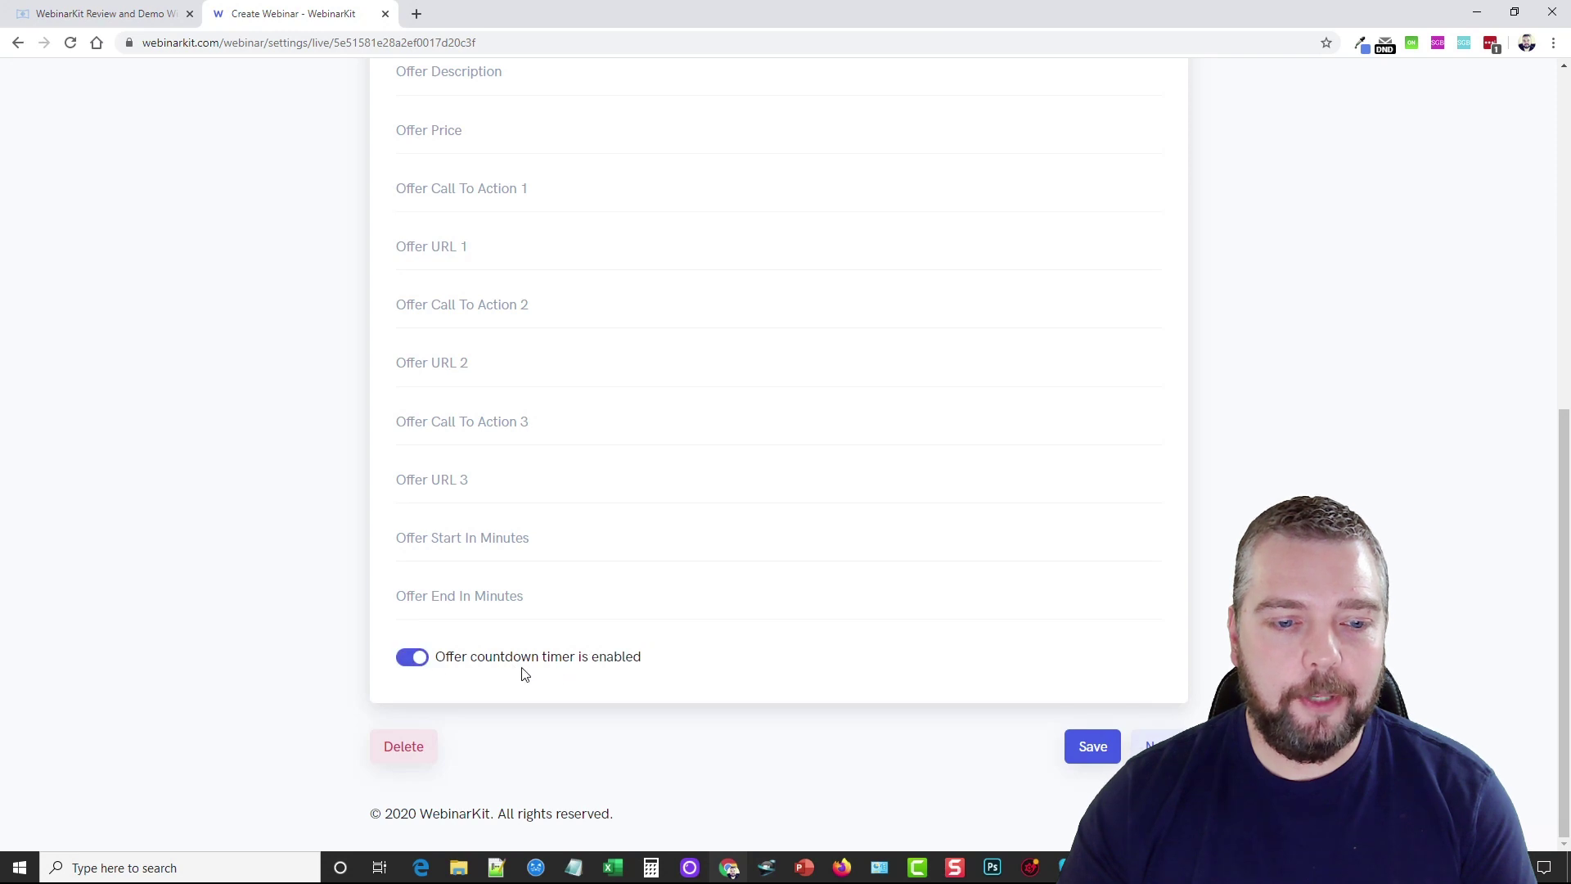
left_click(422, 661)
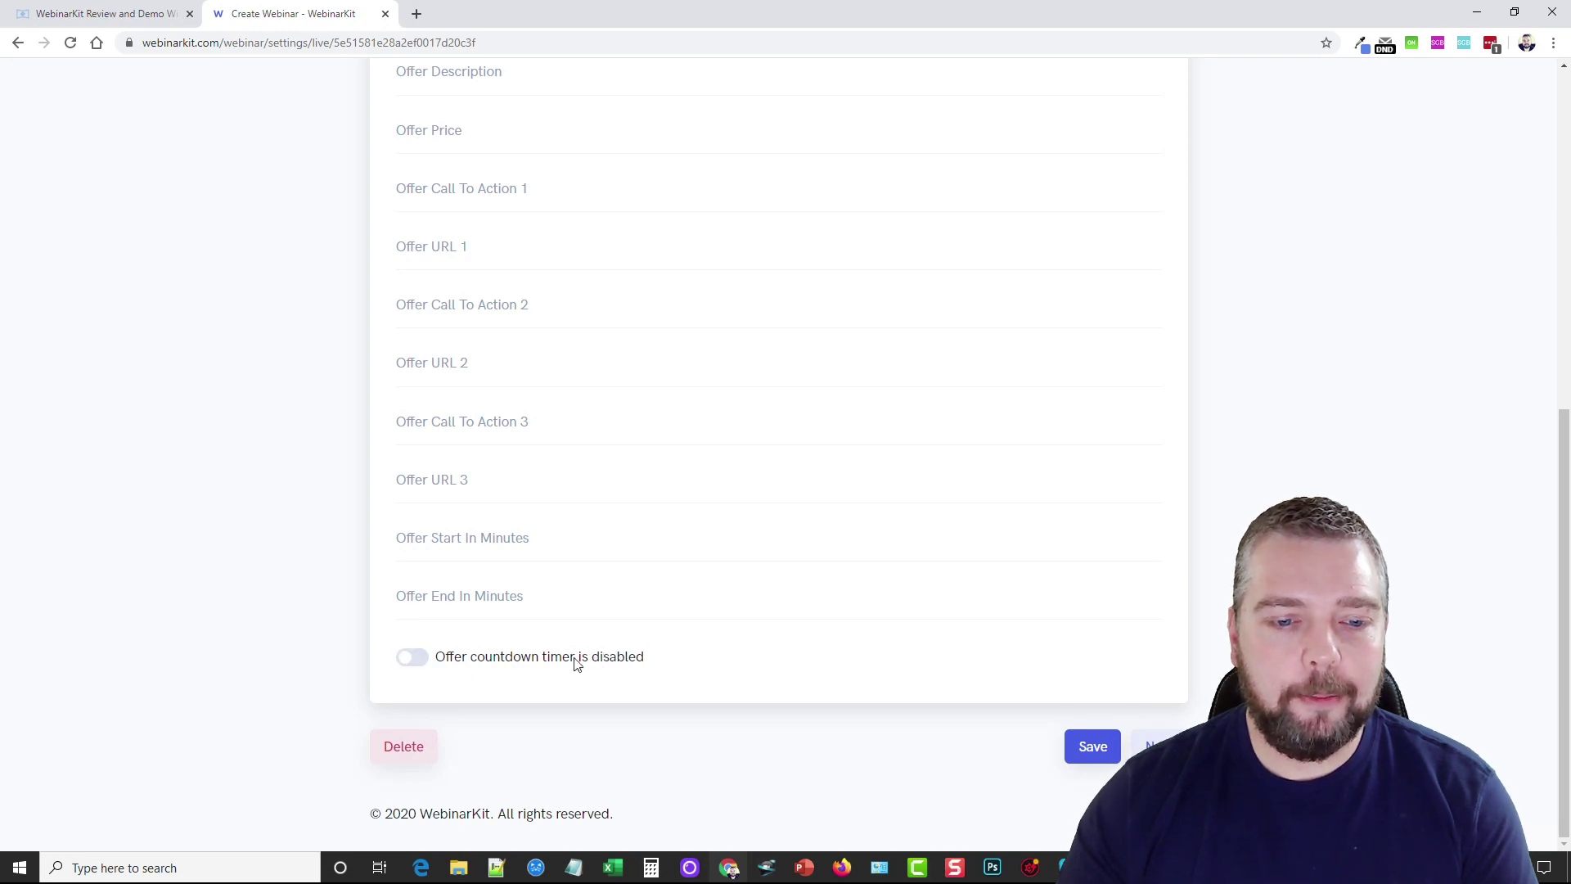
left_click(415, 661)
left_click(416, 661)
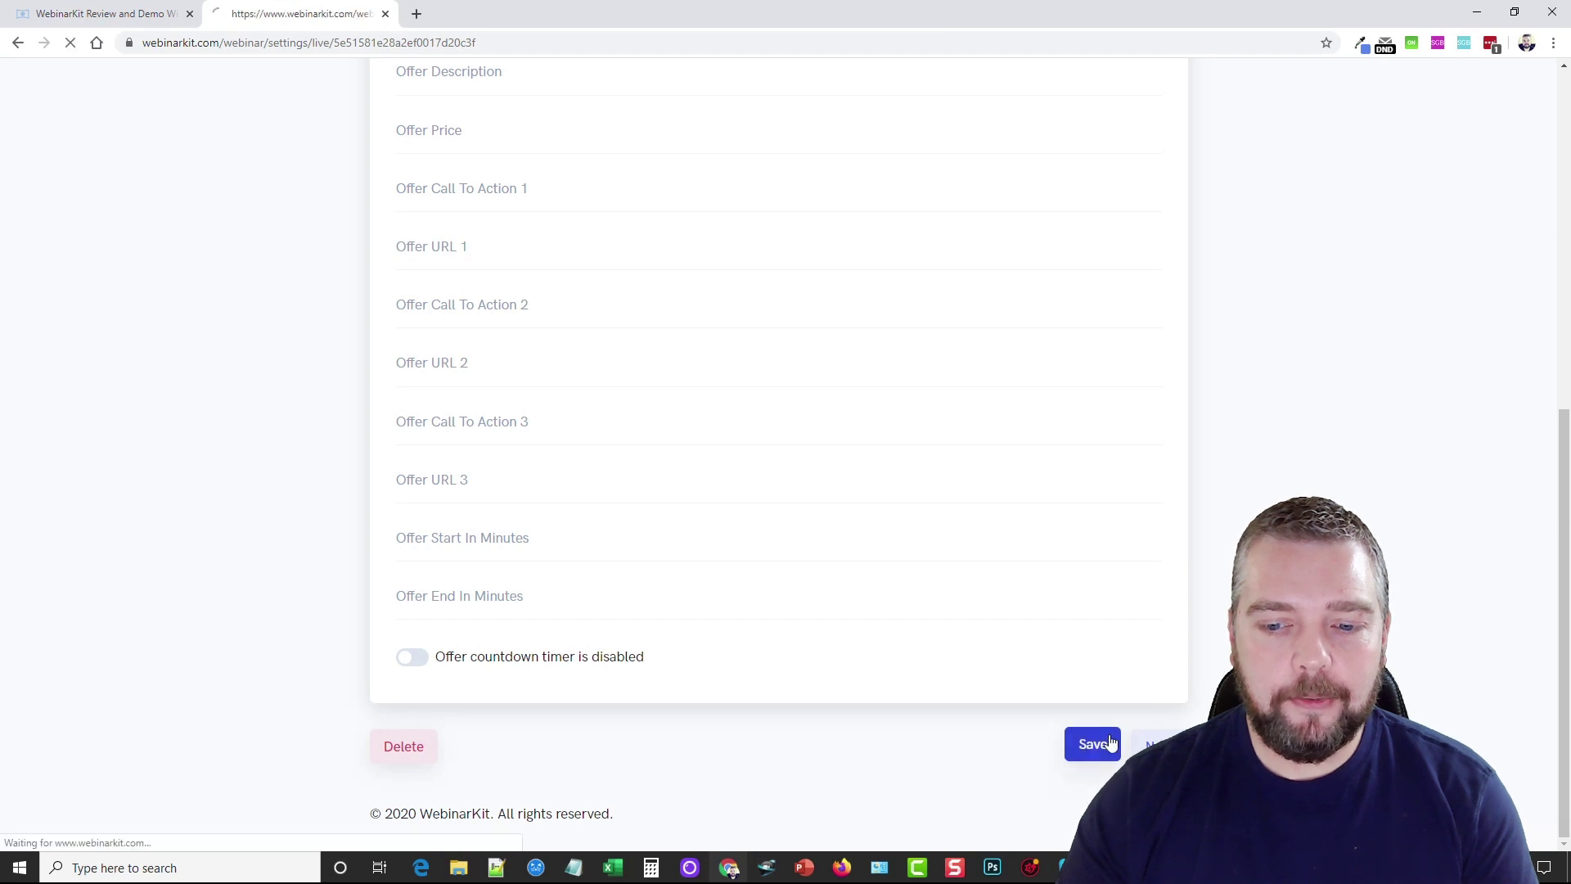
scroll(1089, 752, "down", 15)
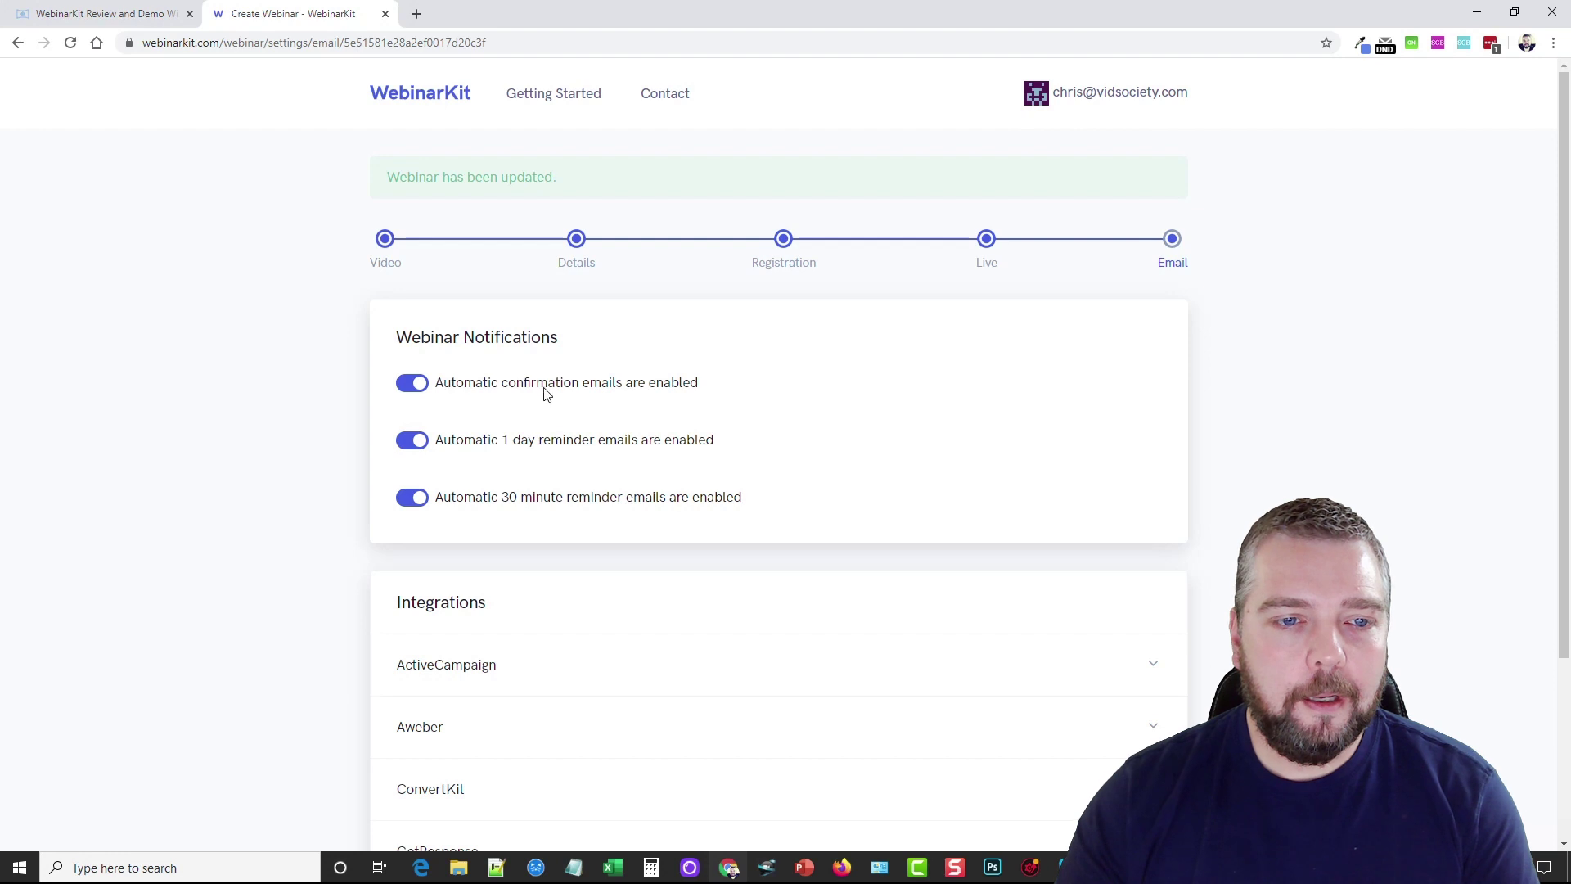
Check that all three notification emails are enabled, then save the Vidnami Review webinar
scroll(540, 368, "down", 2)
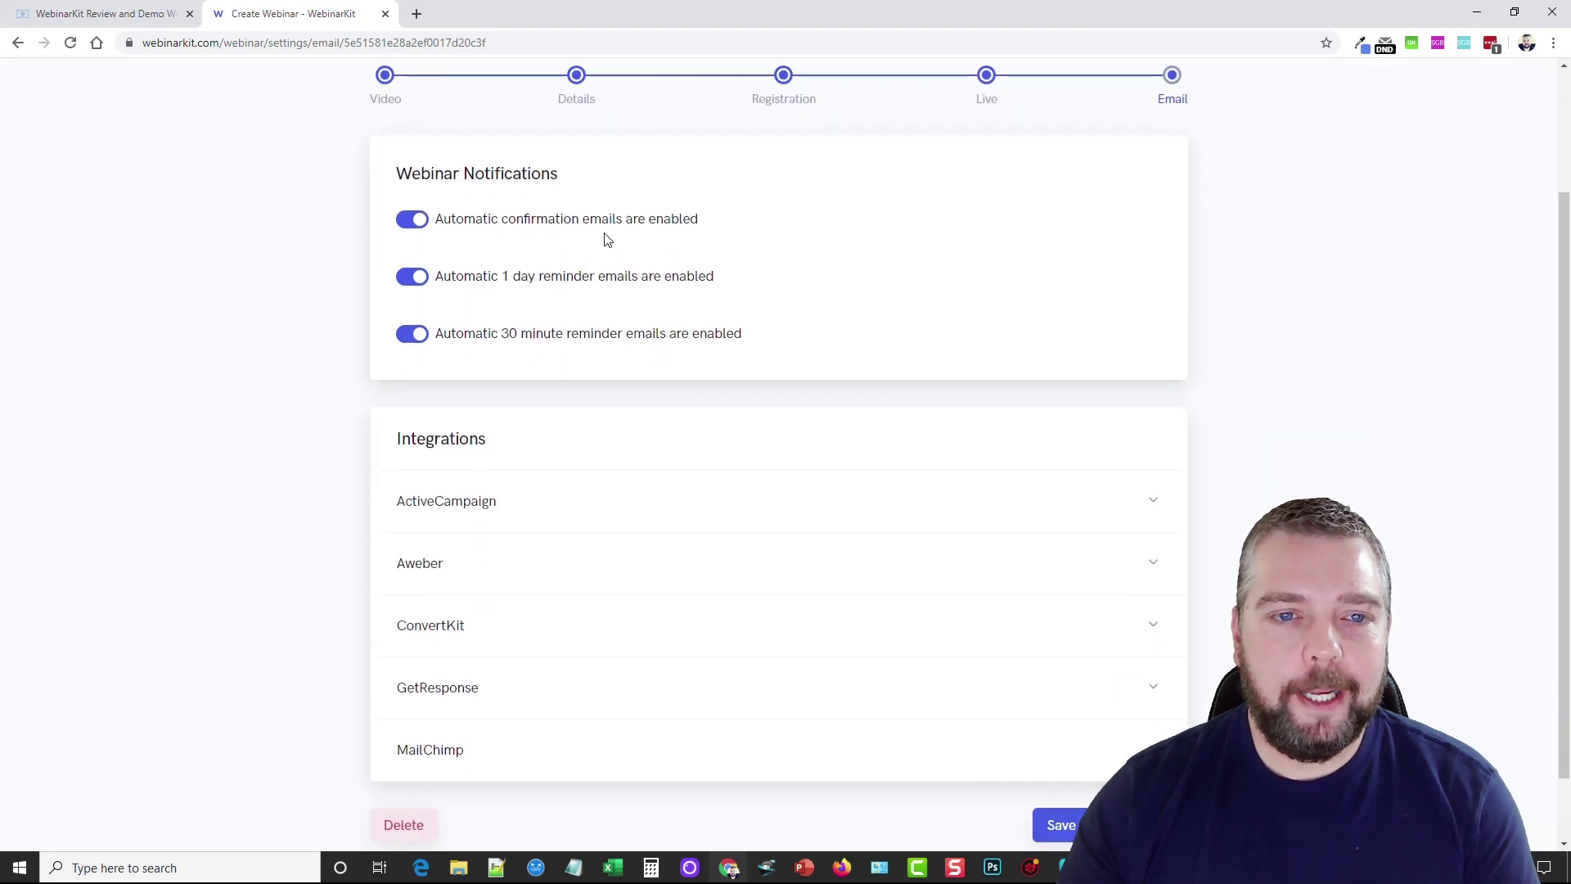
scroll(608, 239, "down", 1)
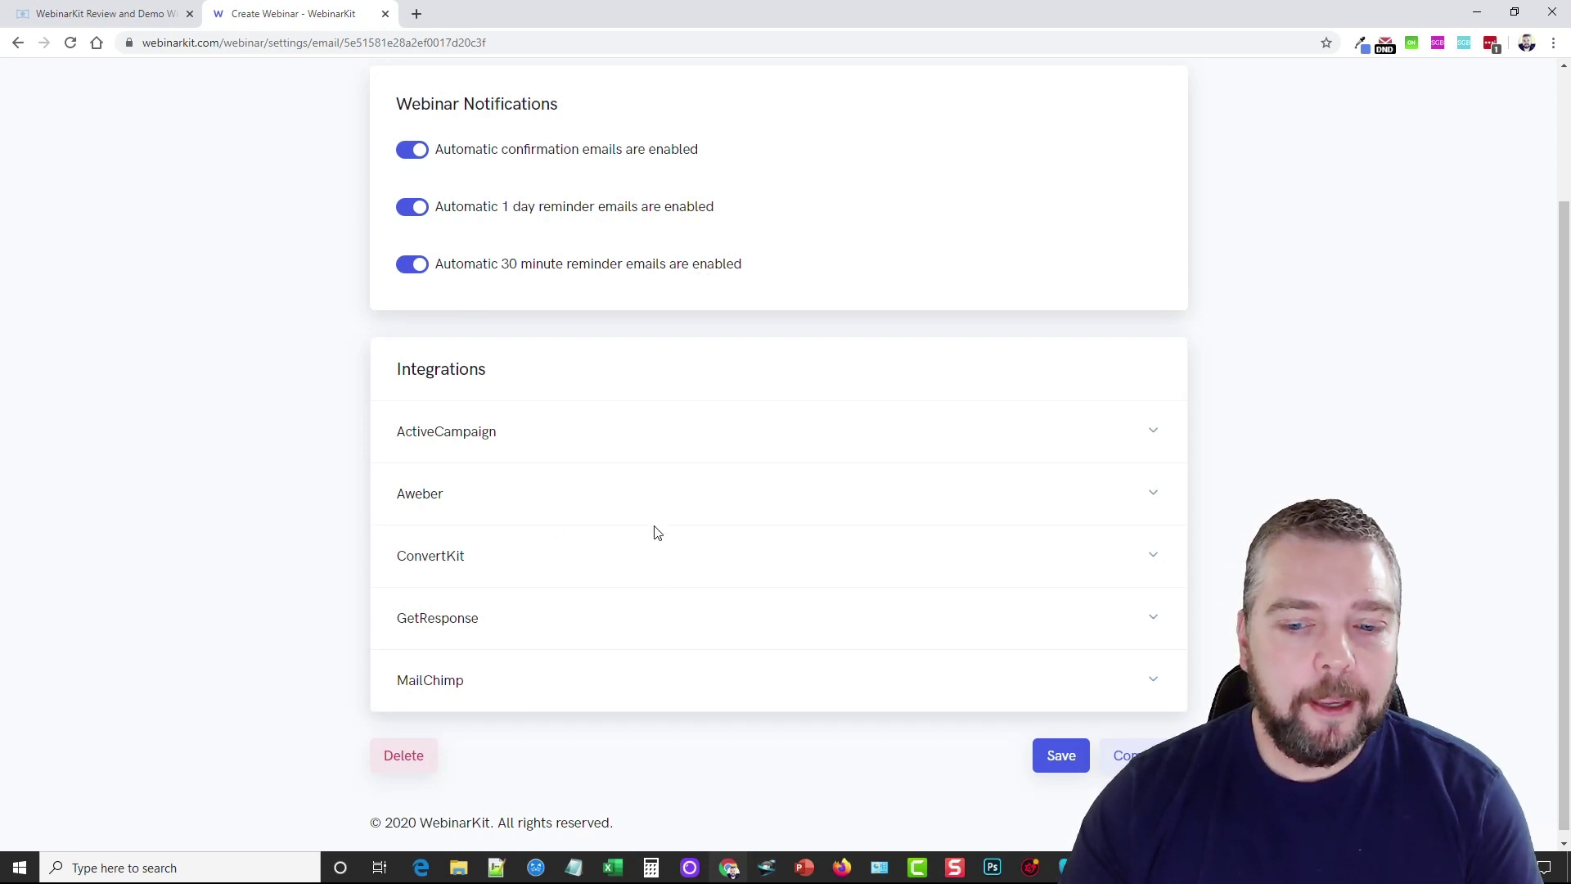
scroll(653, 531, "up", 3)
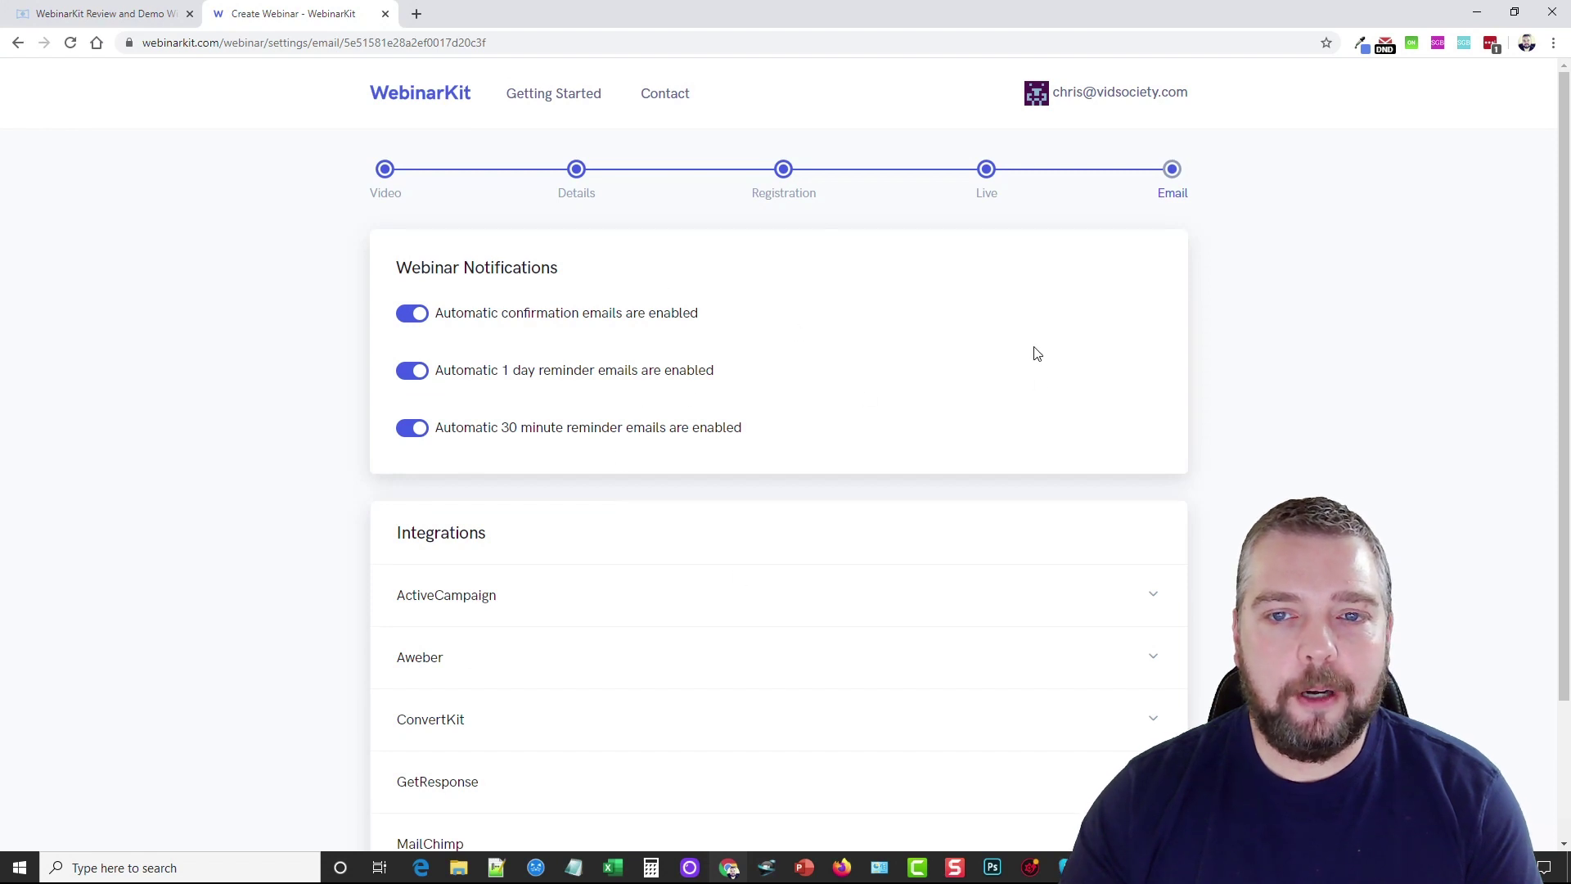
scroll(679, 562, "down", 1)
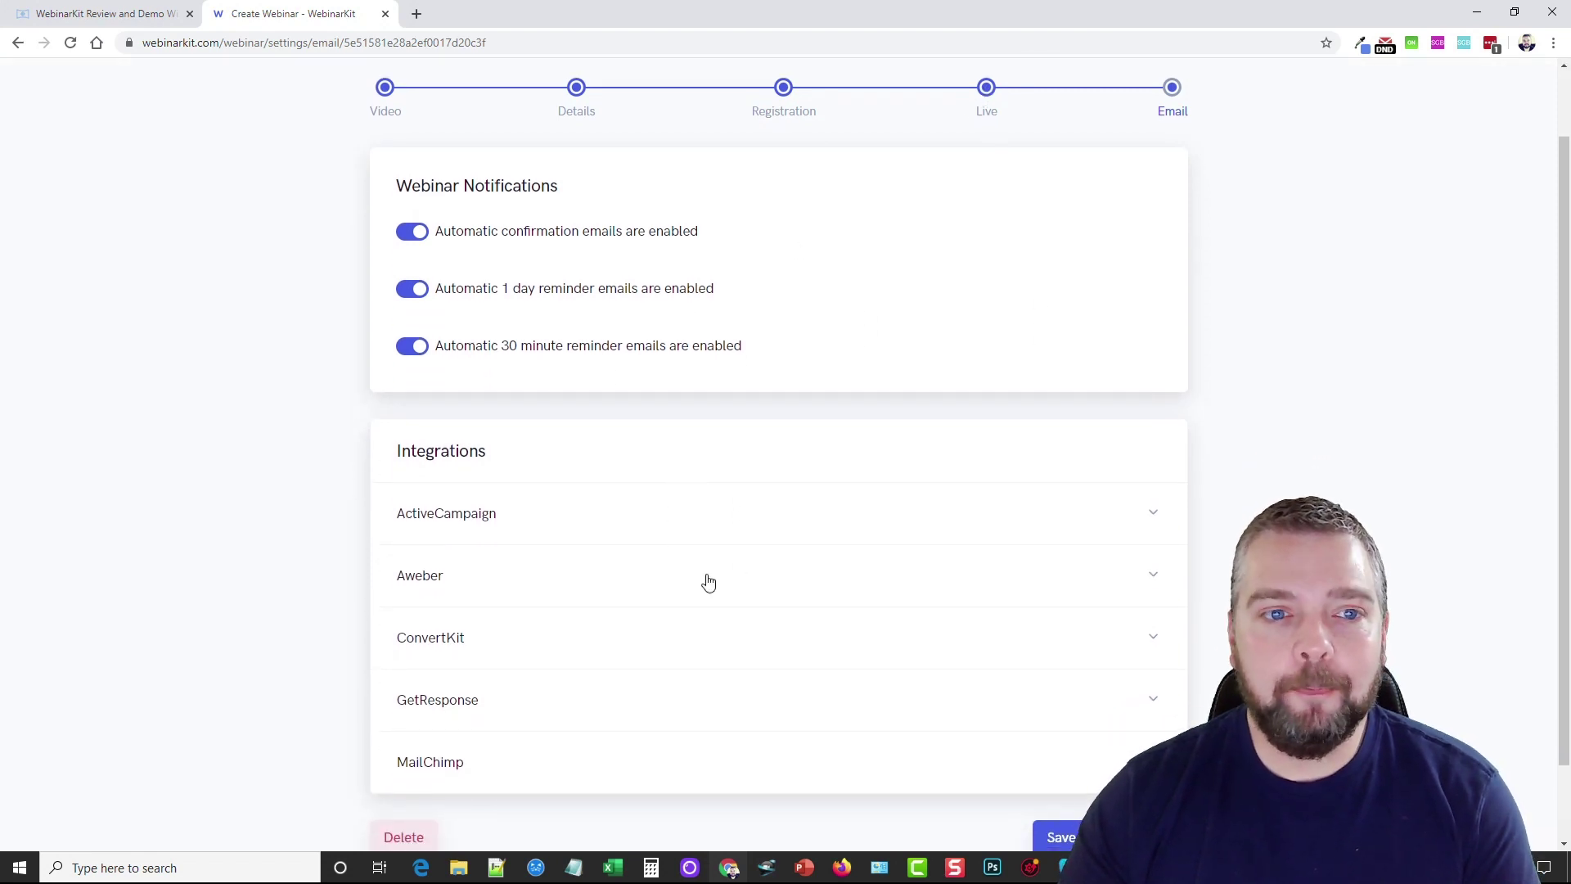
scroll(720, 573, "up", 1)
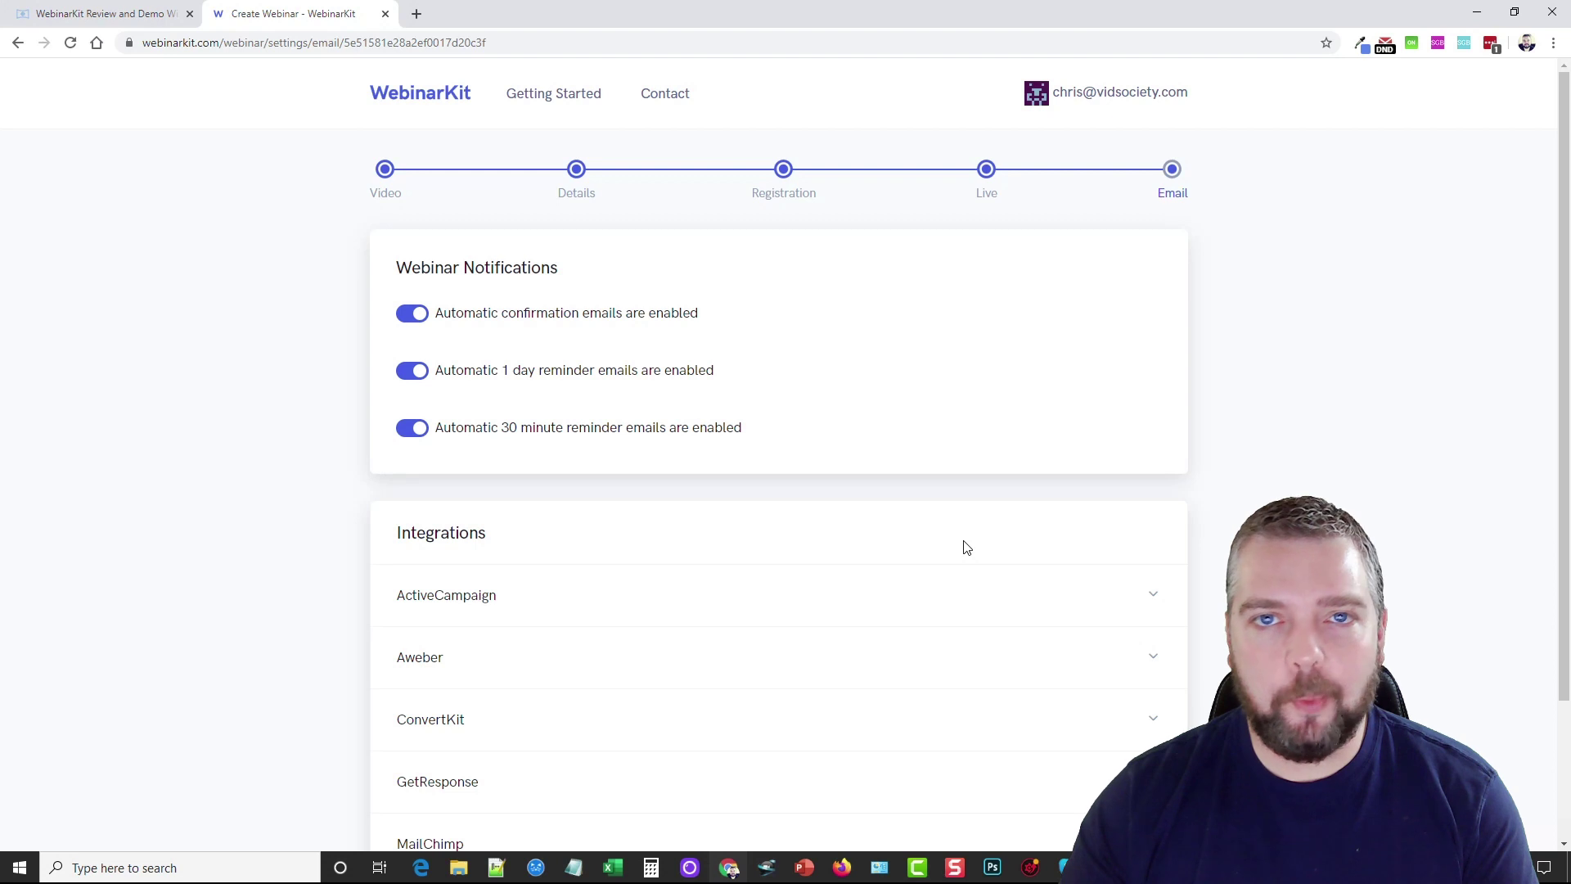
scroll(900, 643, "down", 2)
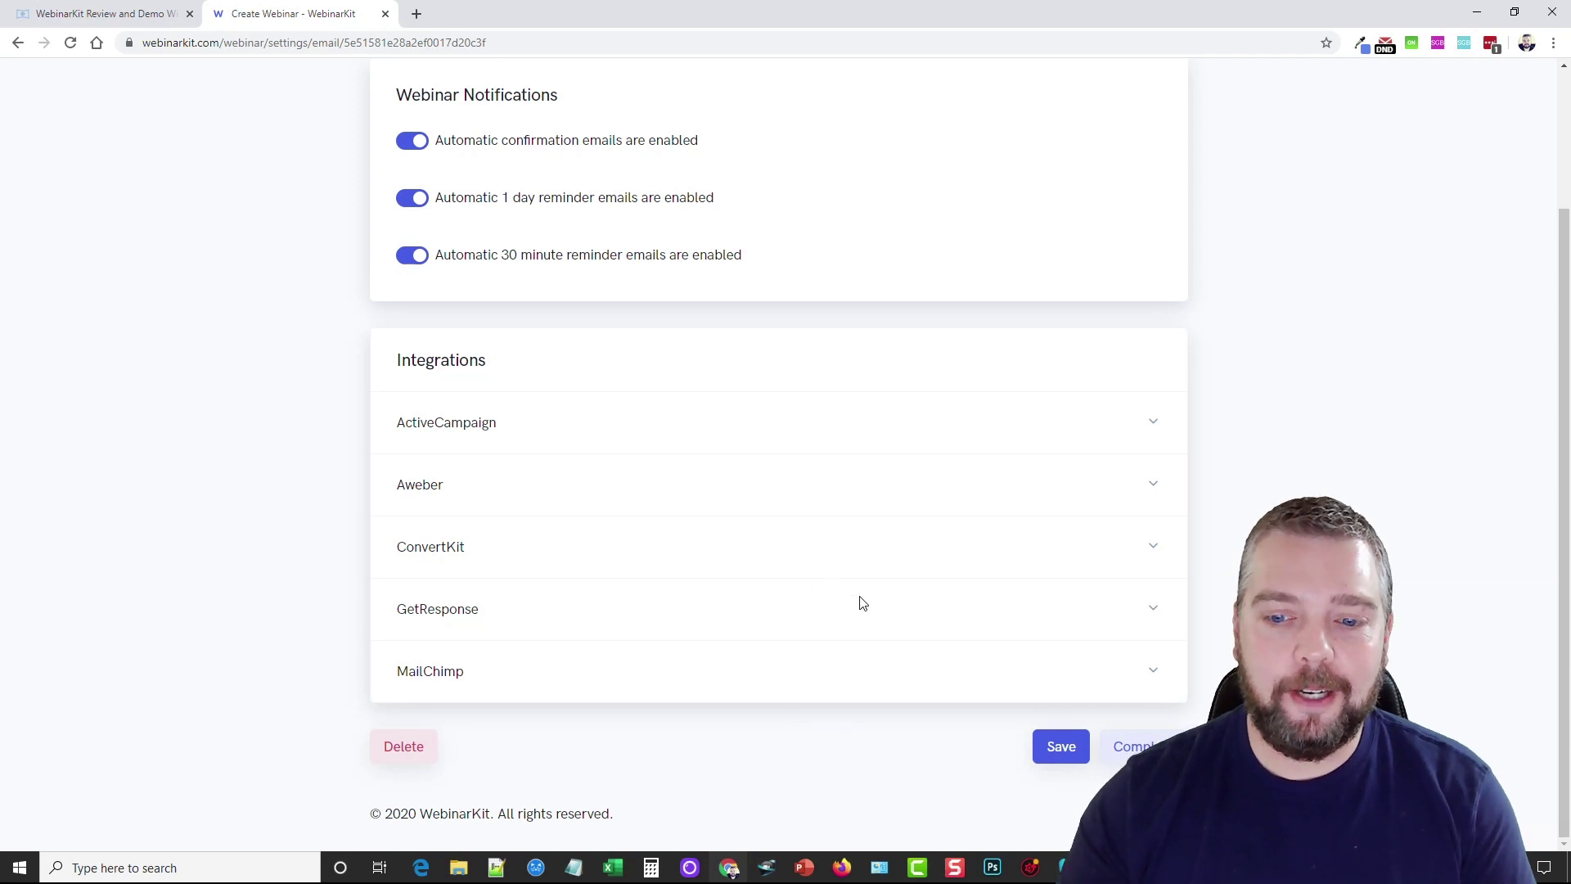
left_click(1061, 746)
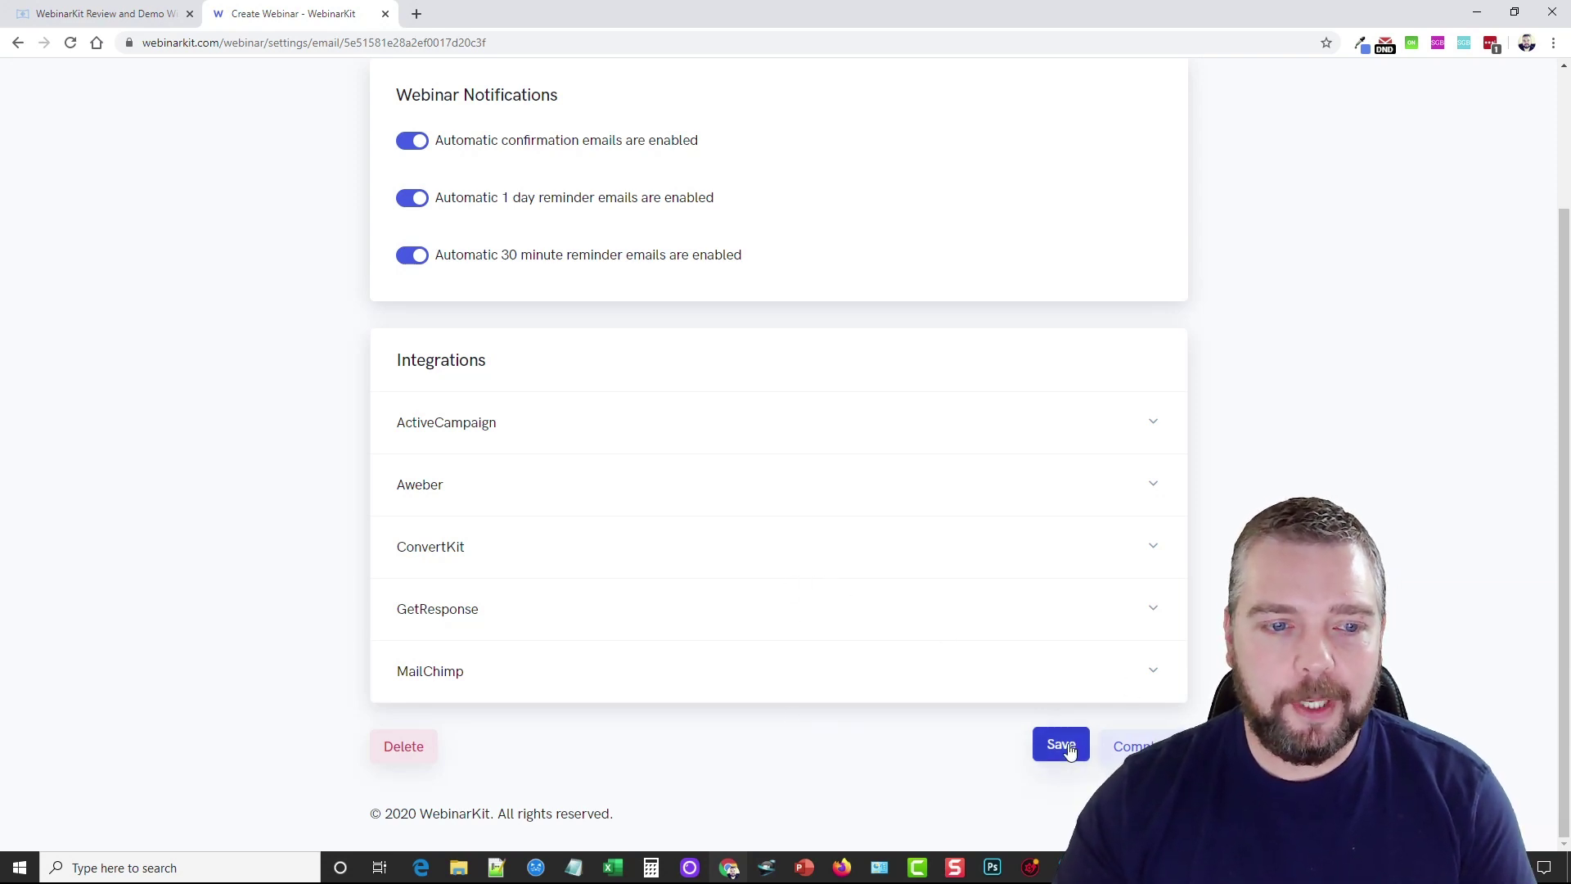
scroll(888, 660, "down", 3)
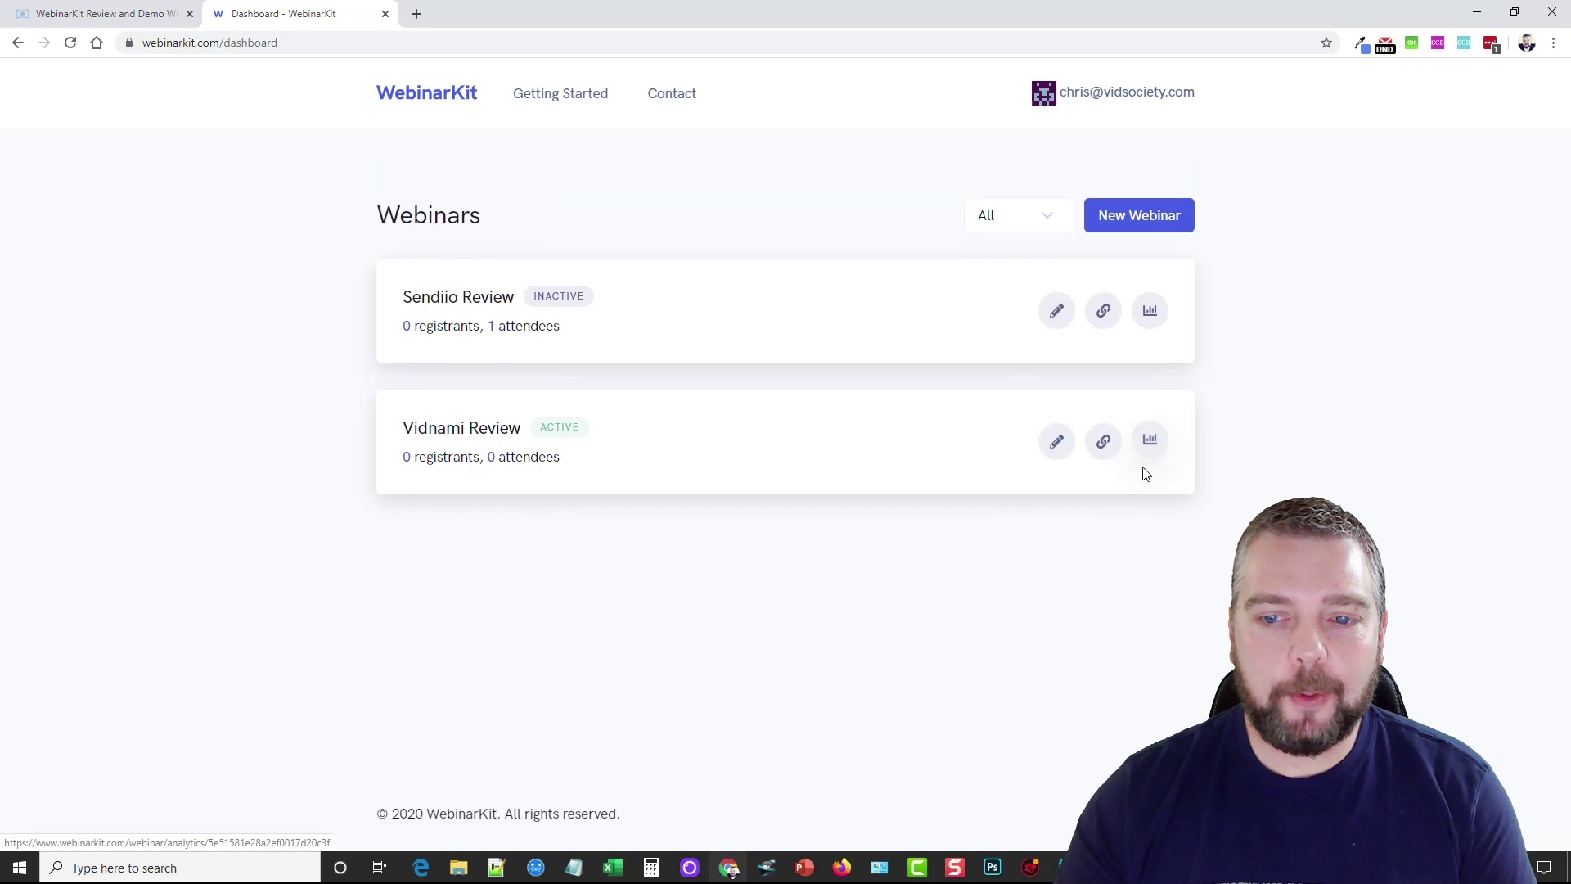
left_click(1150, 403)
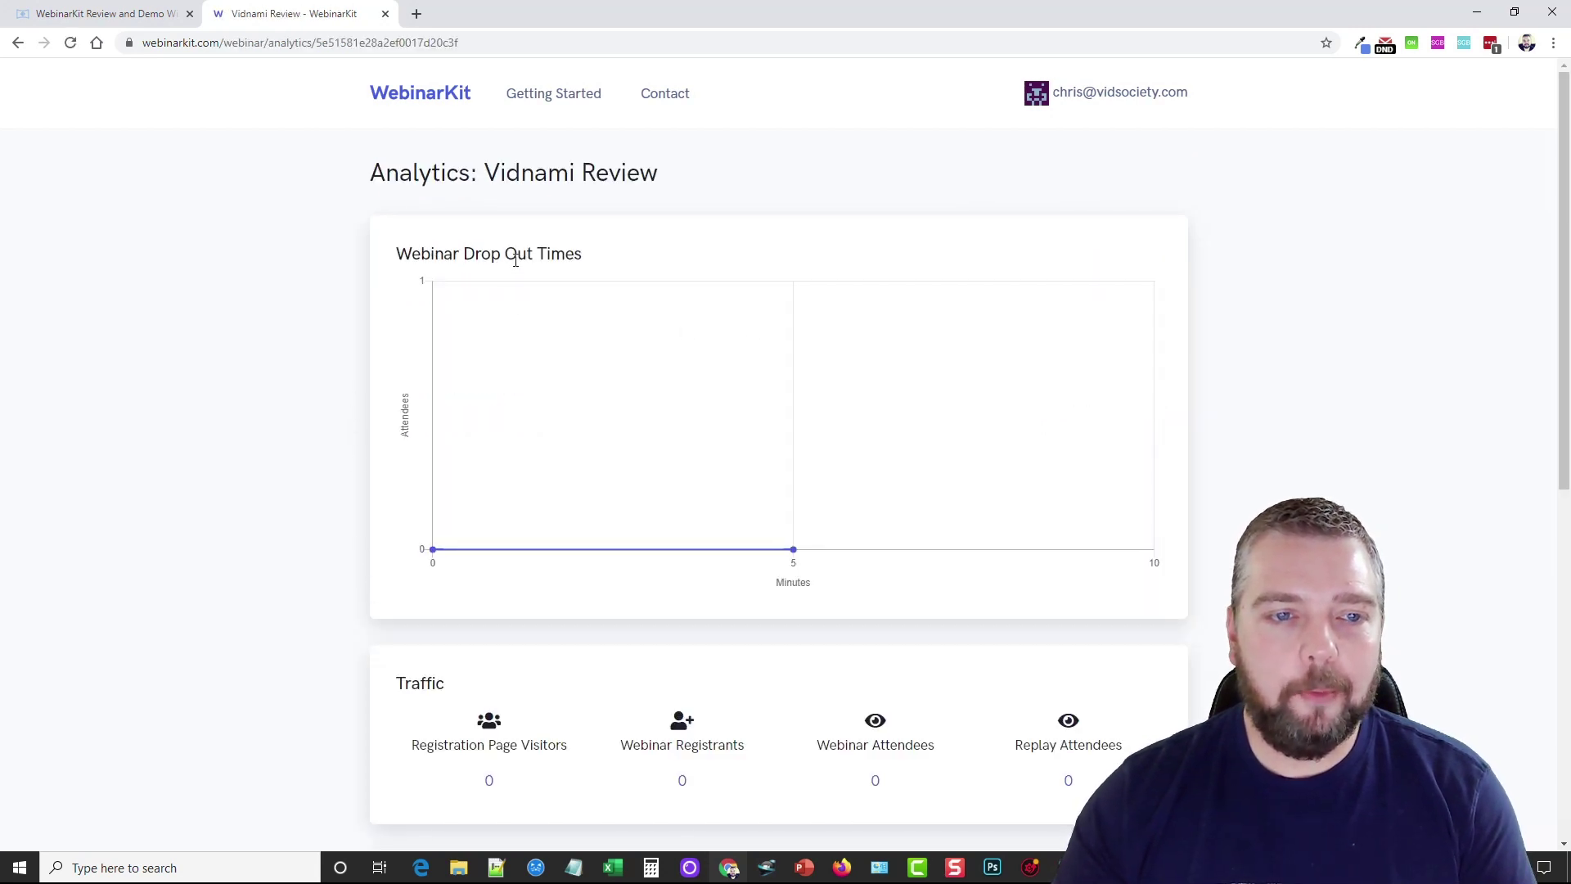
scroll(352, 483, "down", 4)
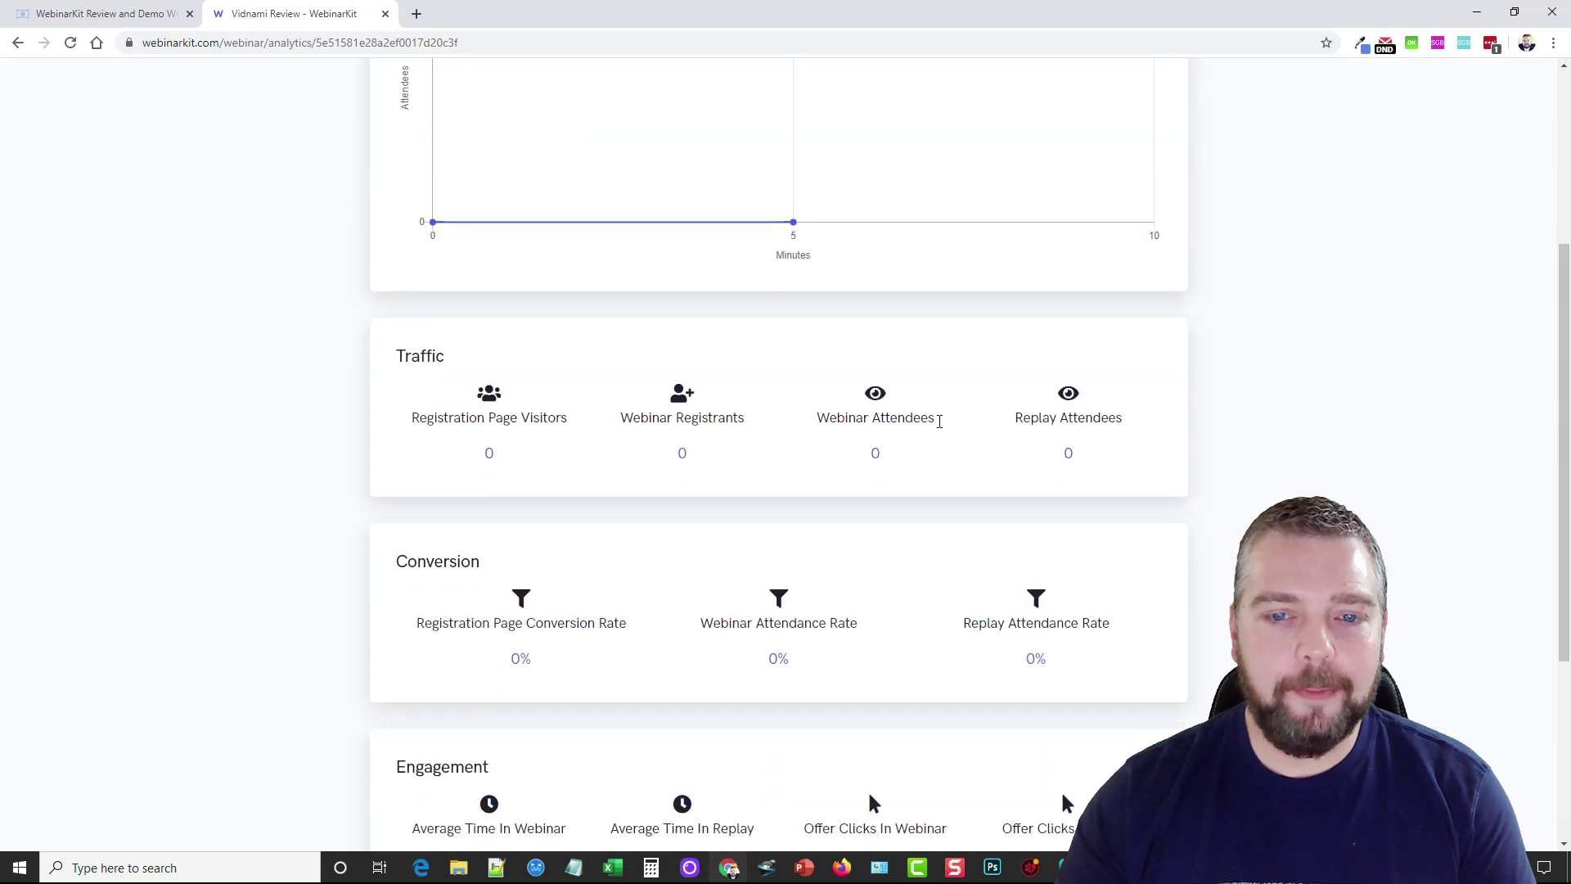
scroll(736, 458, "down", 2)
scroll(422, 422, "down", 2)
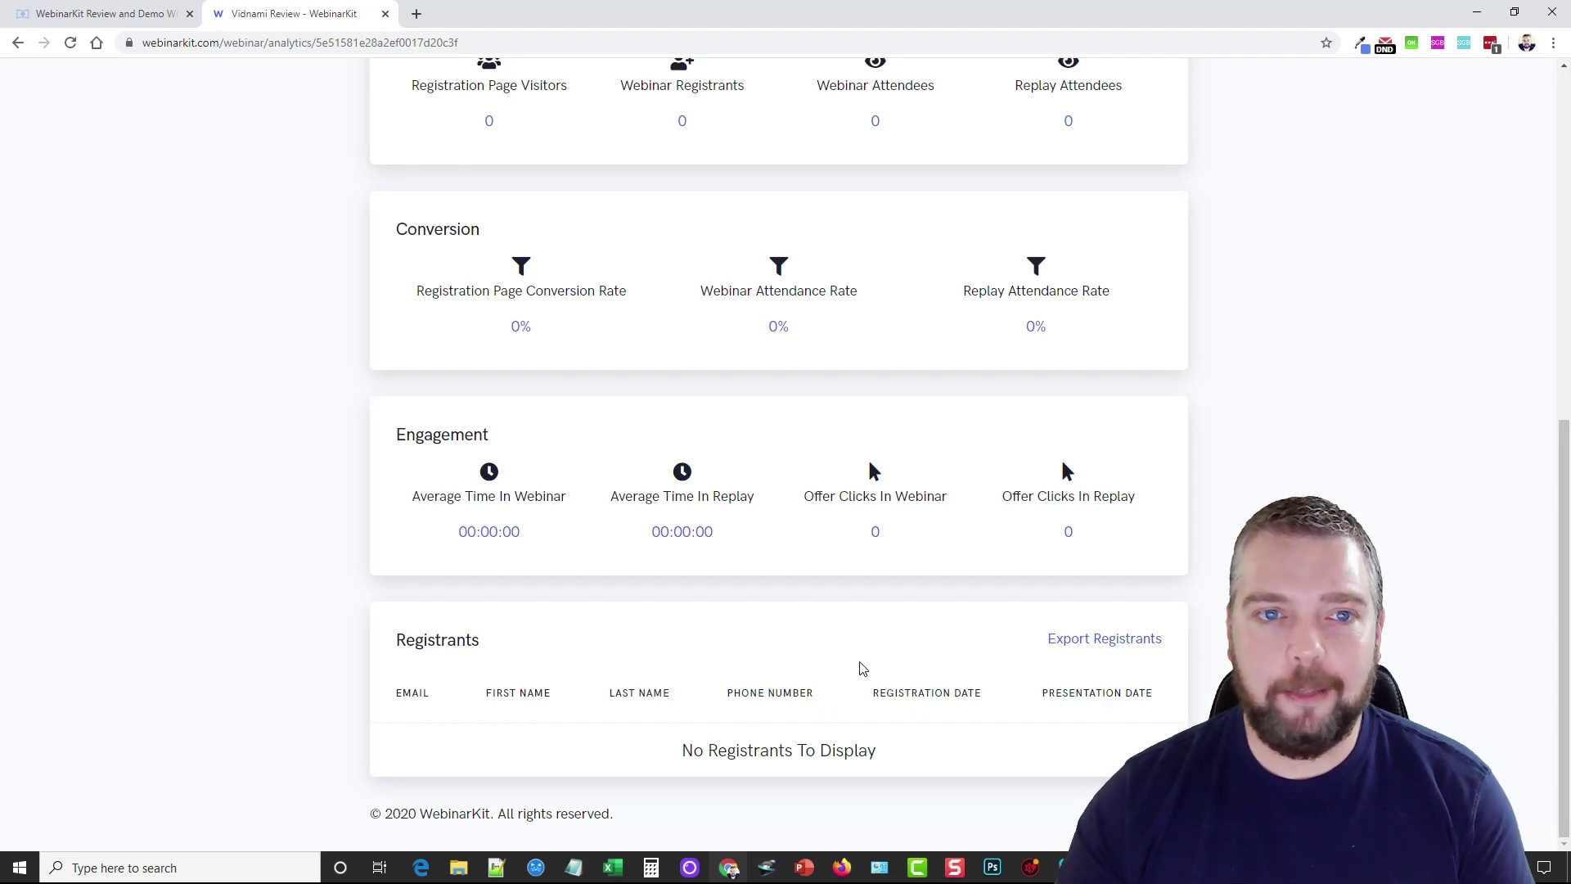
scroll(832, 672, "up", 2)
scroll(832, 671, "up", 1)
scroll(821, 682, "up", 3)
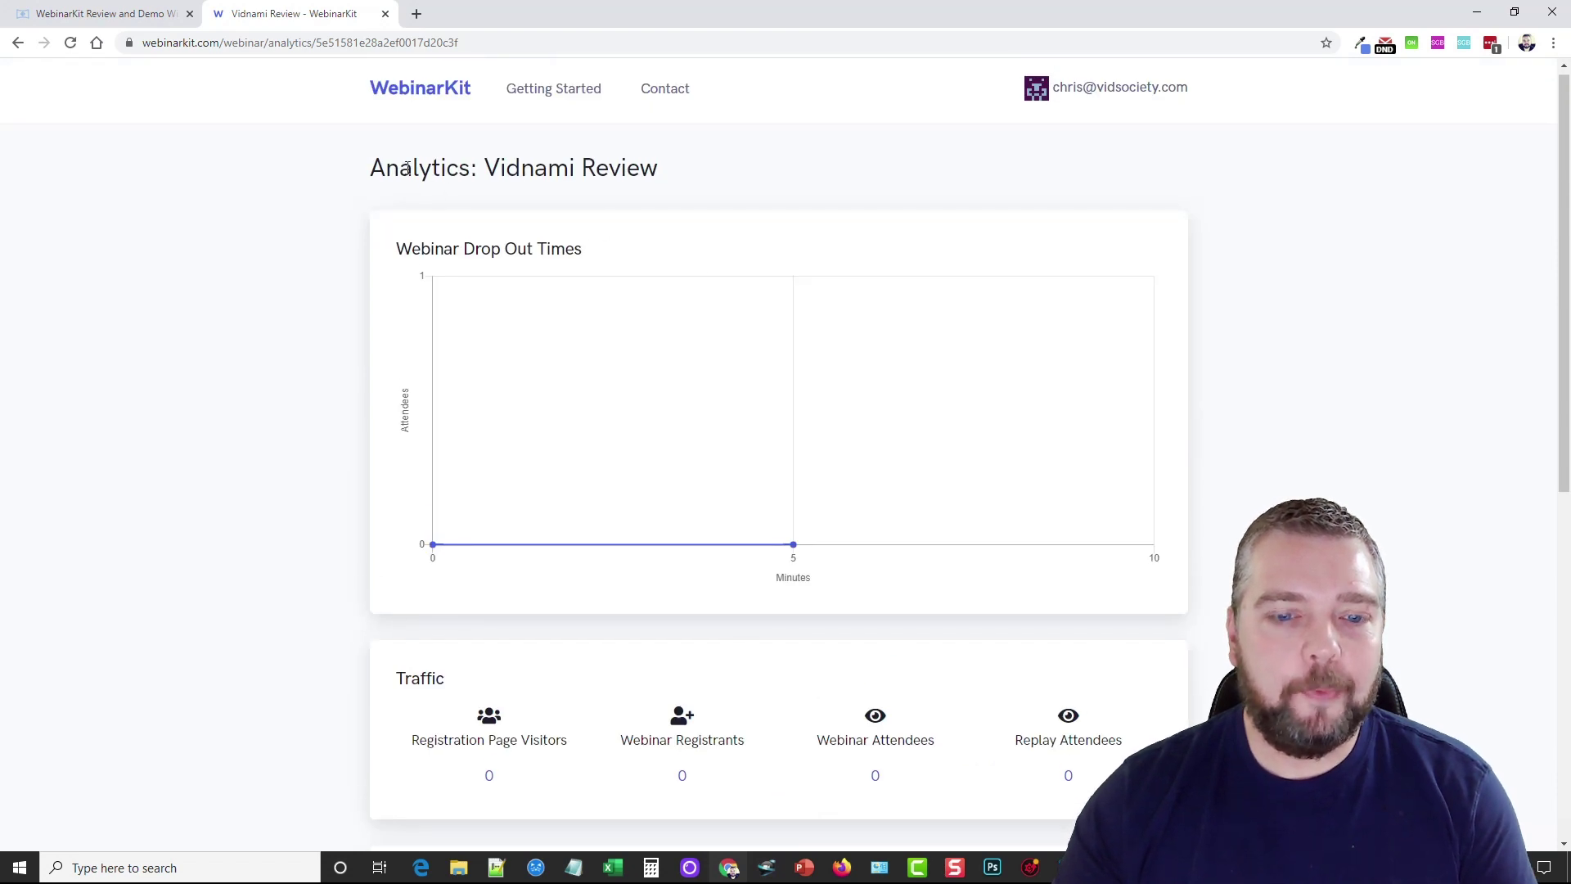
left_click(1135, 88)
left_click(1072, 148)
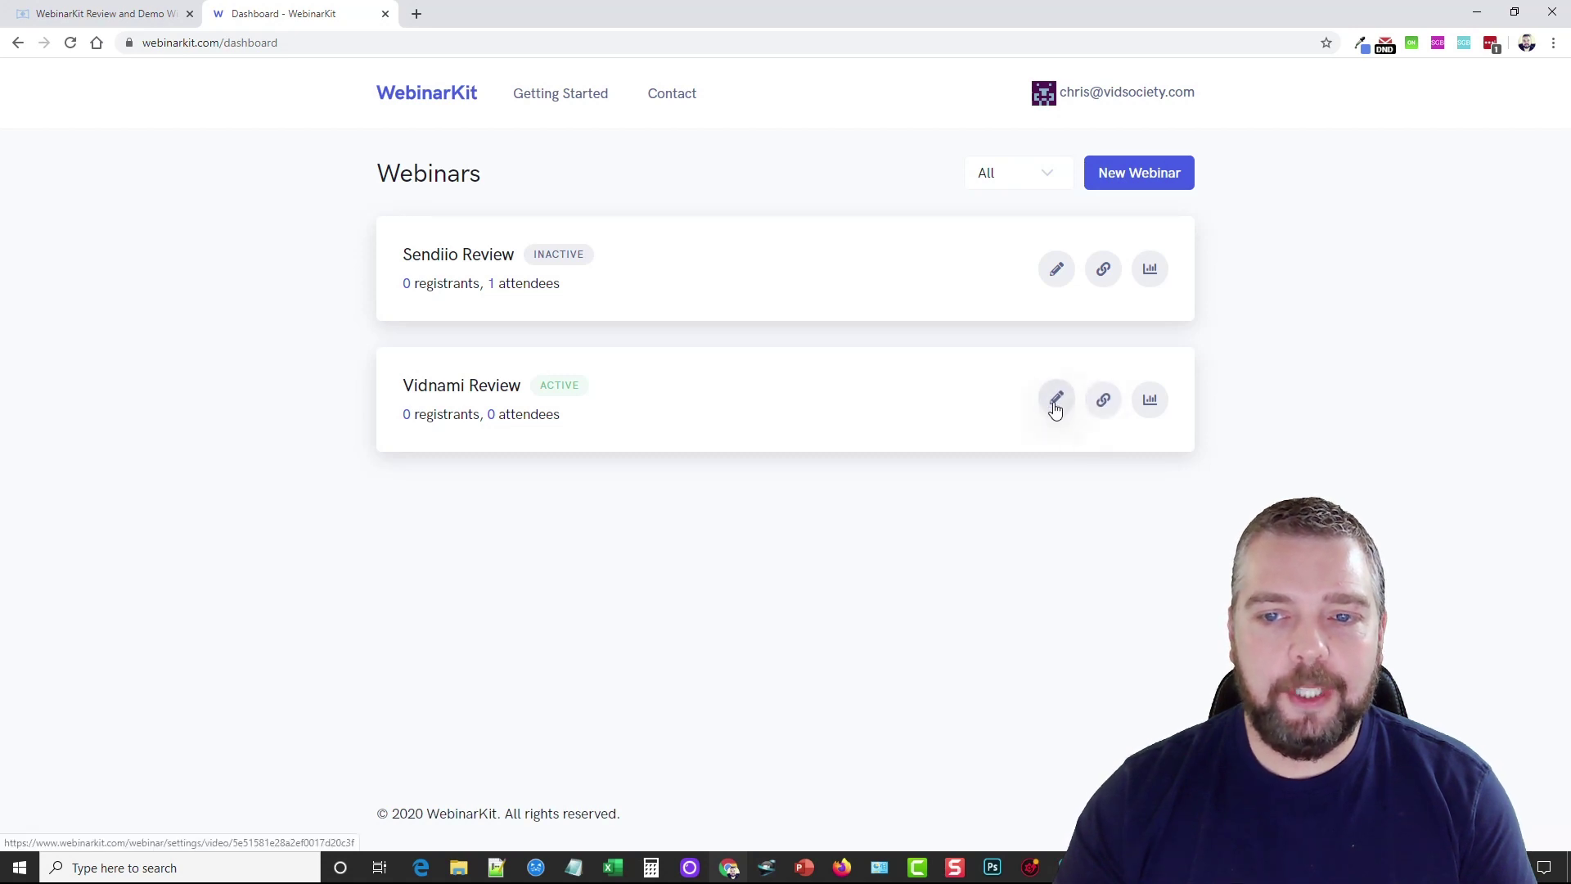
Open the Vidnami Review registration link and submit a test registration with a first name and email
left_click(1104, 401)
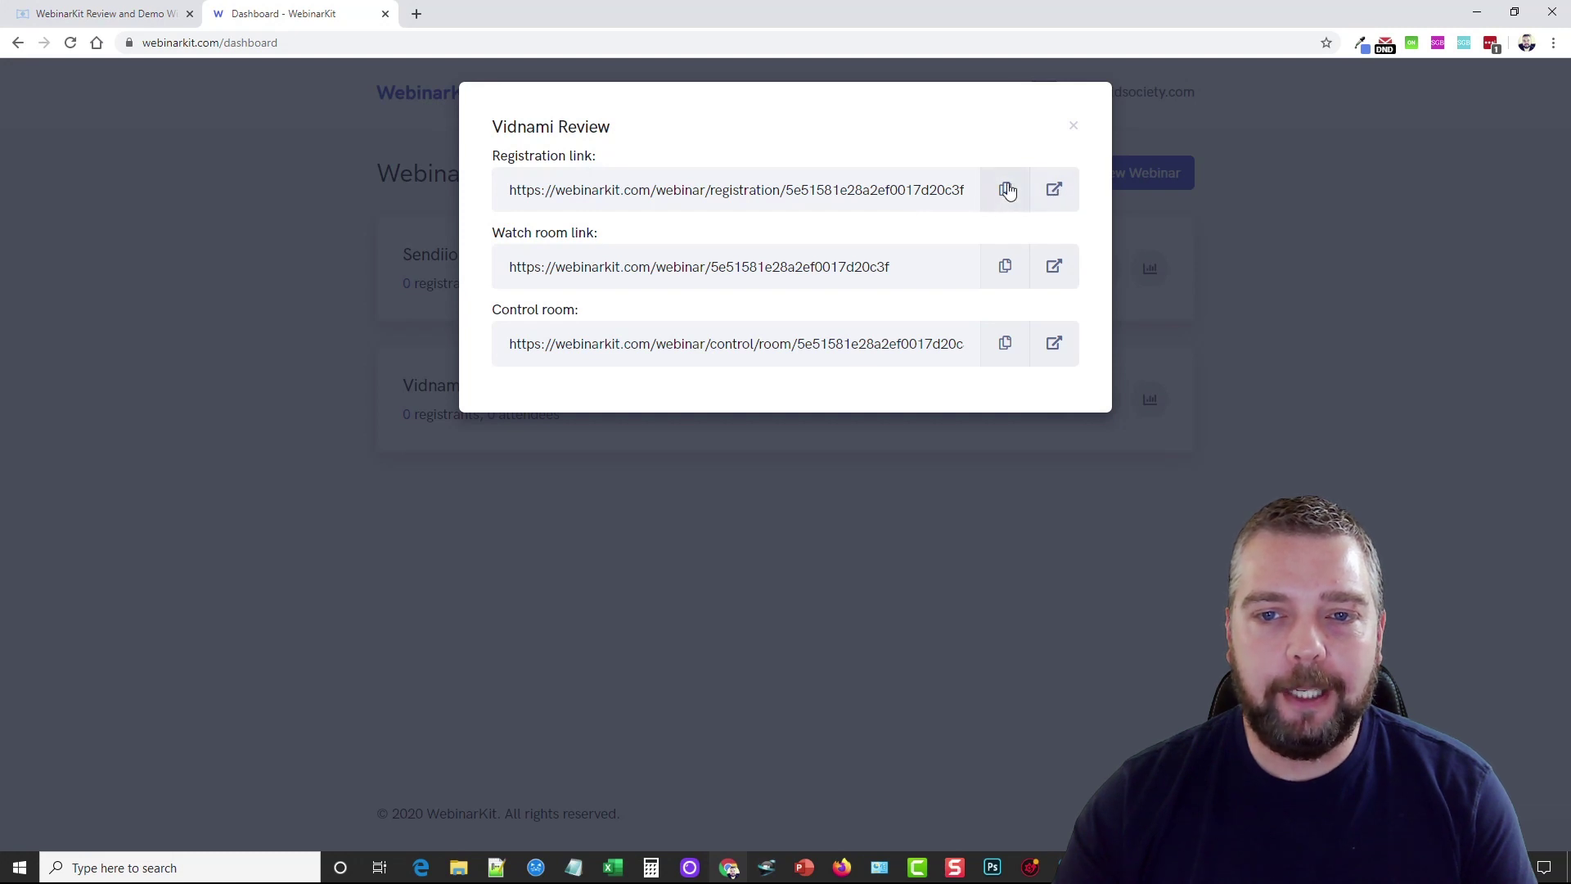
left_click(1053, 191)
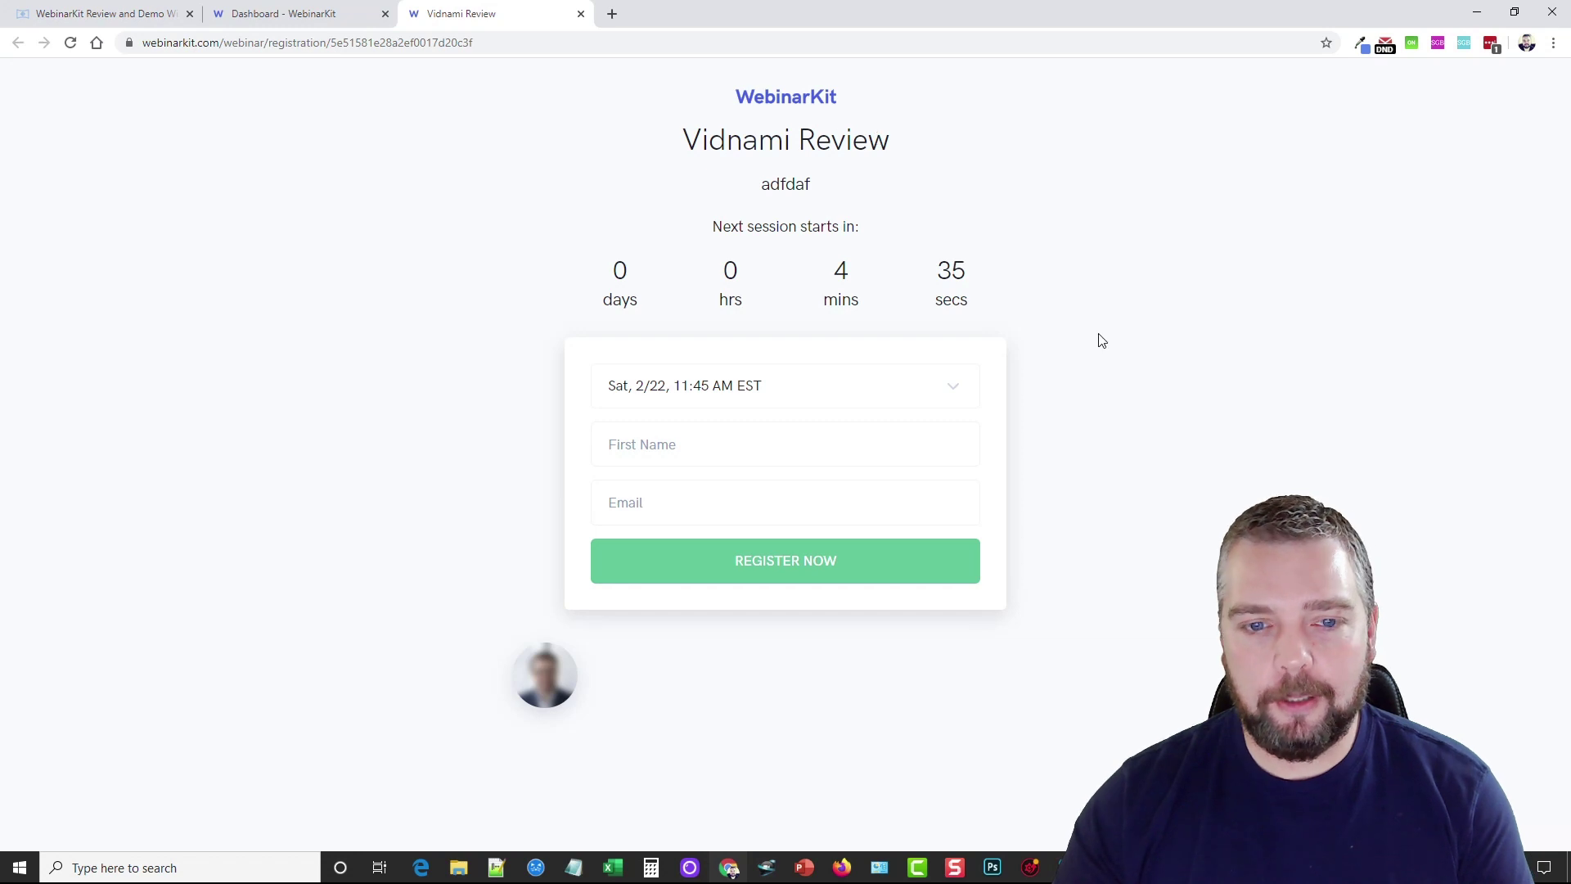
left_click(684, 445)
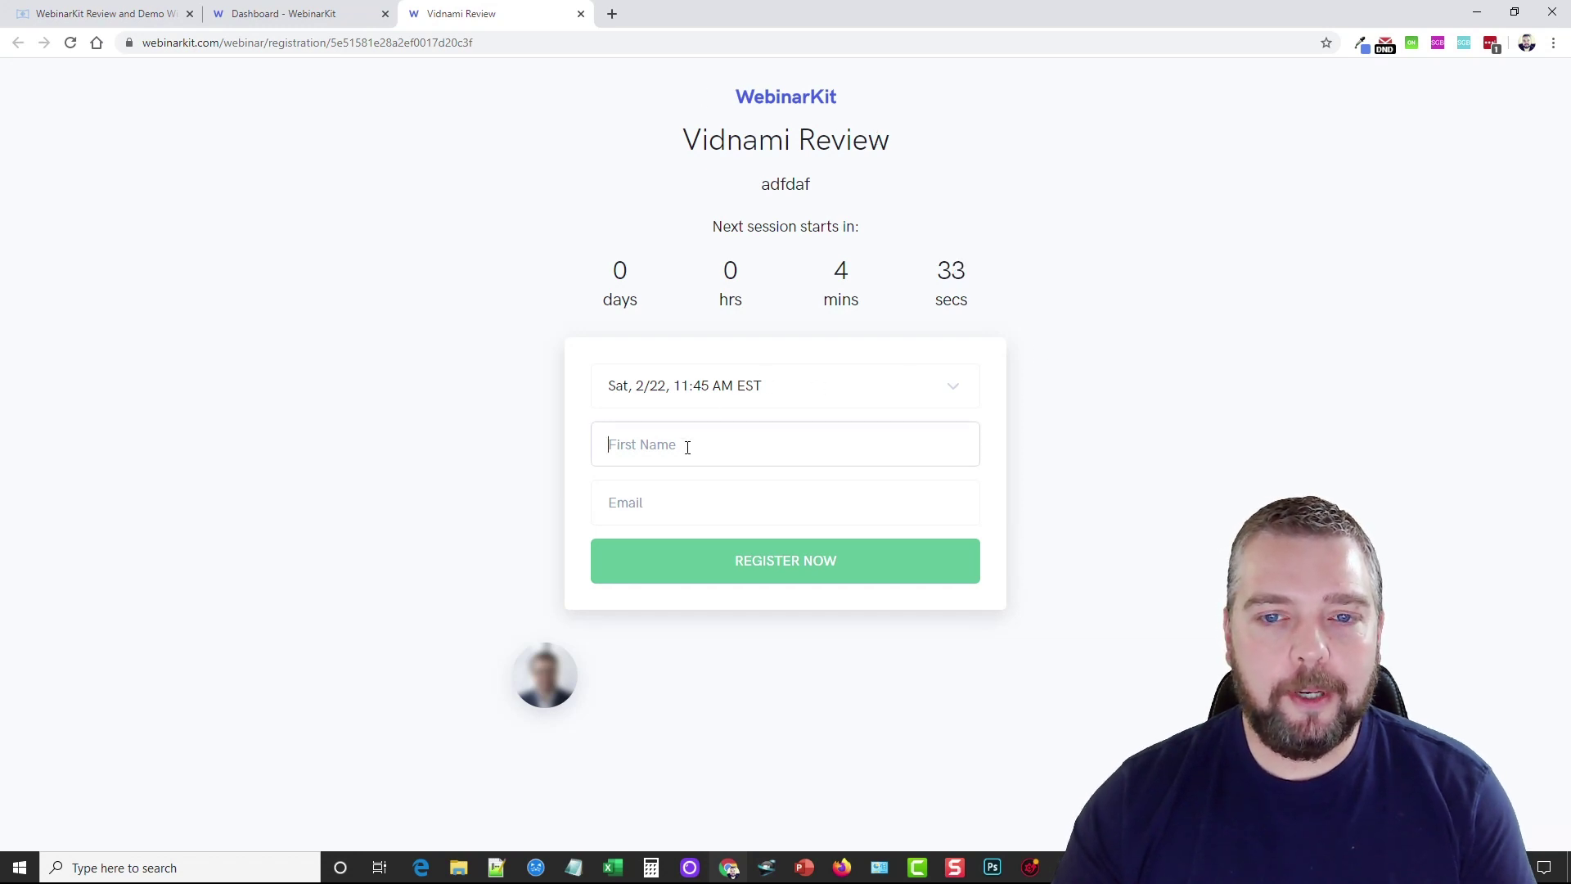
type("Chris")
key("Tab")
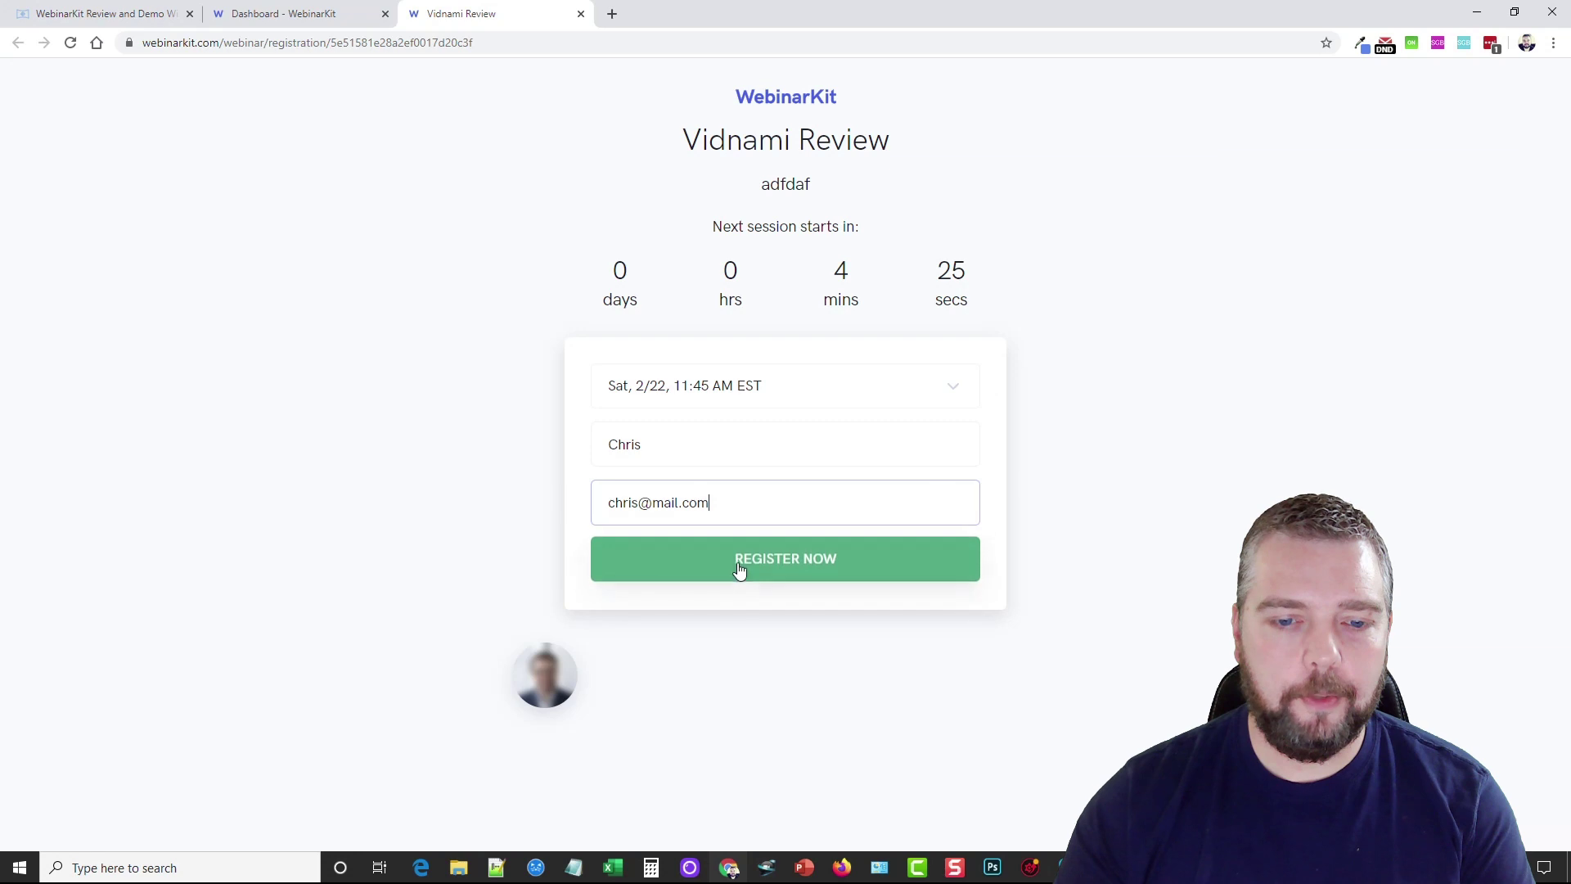
left_click(739, 569)
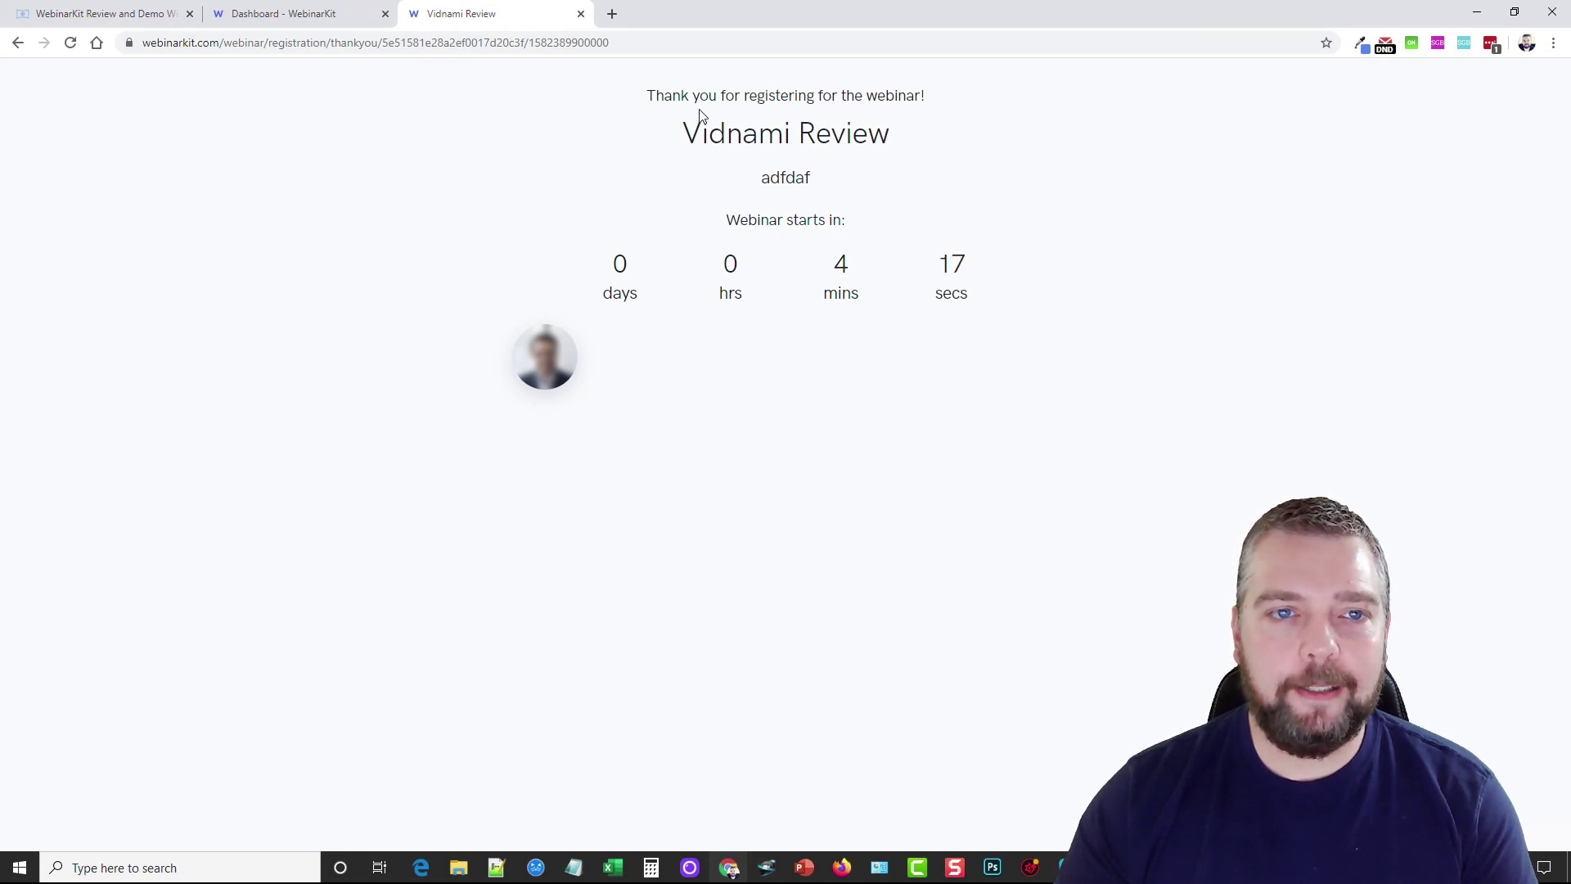
Close the registration tab, look at the control room's chat box, then open the watch room link
left_click(582, 15)
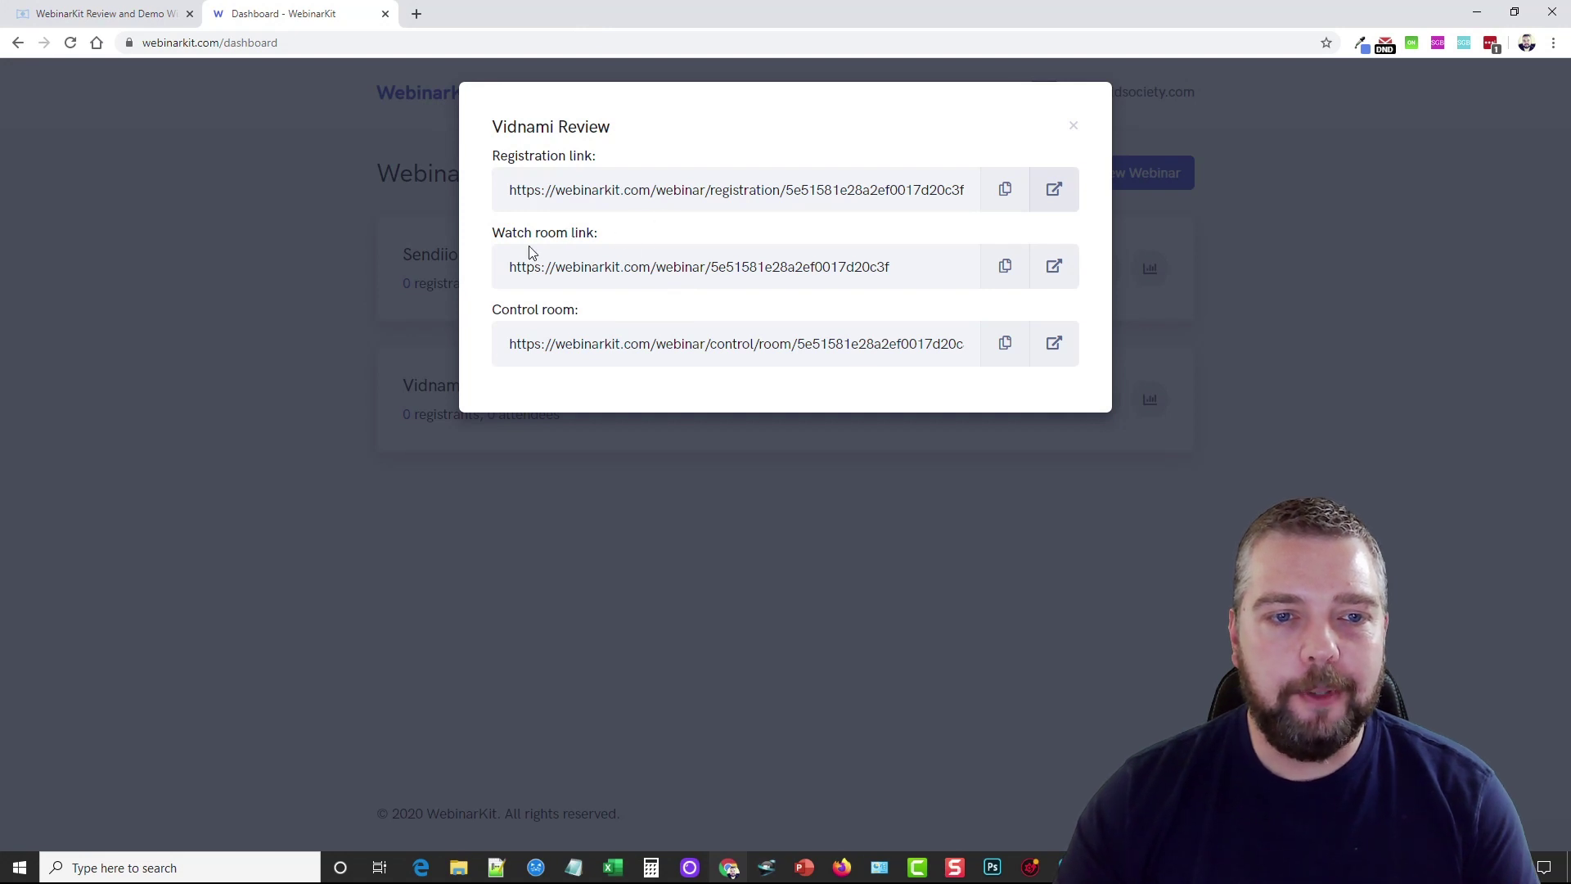
left_click(1058, 344)
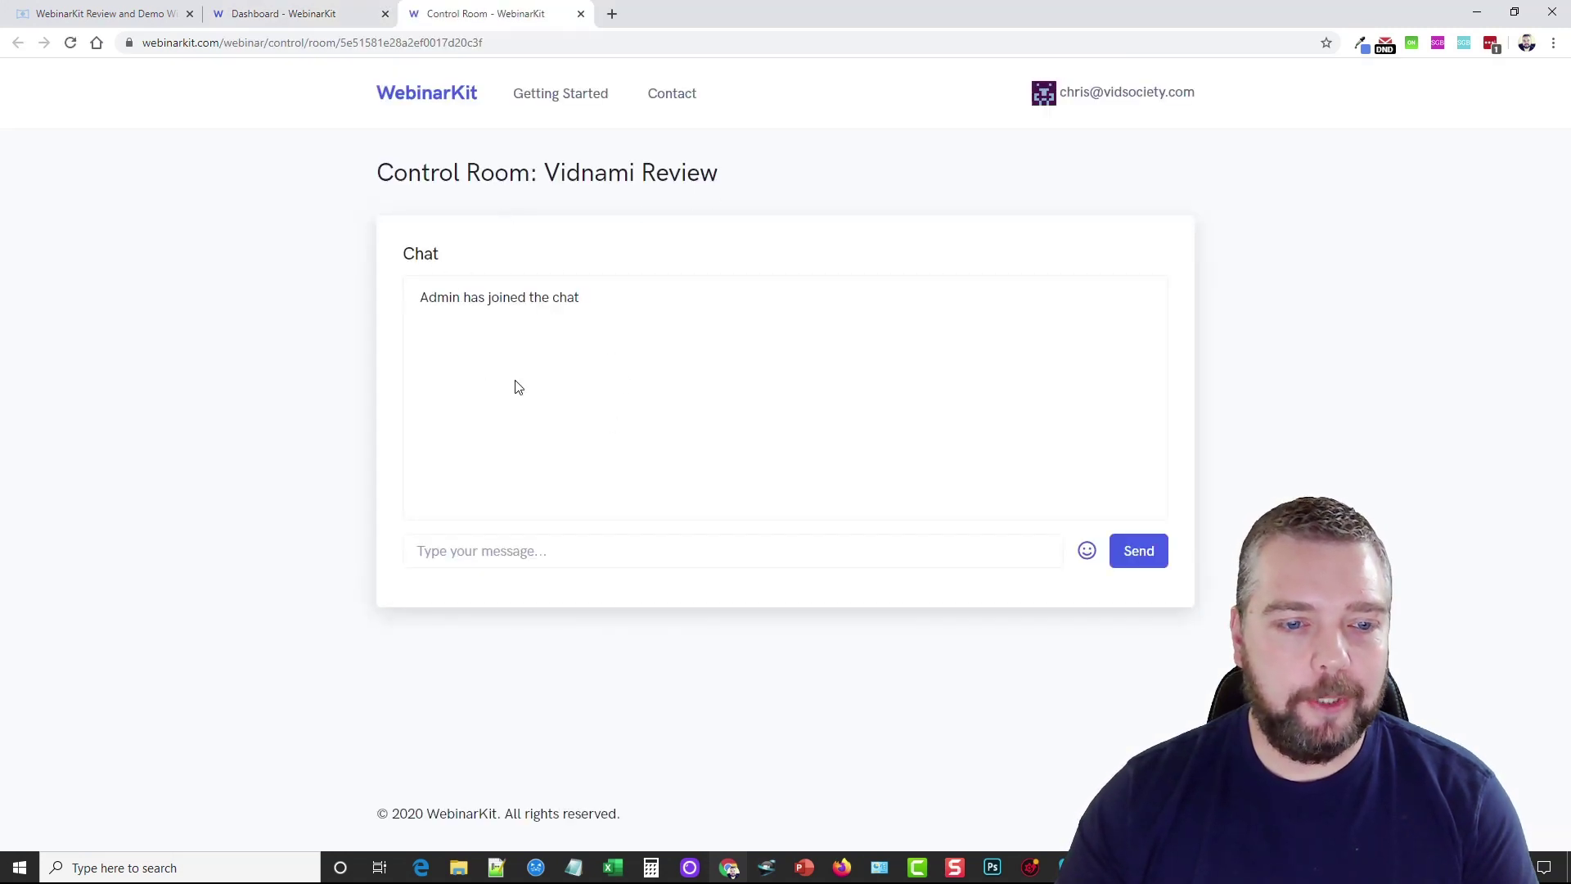
left_click(502, 554)
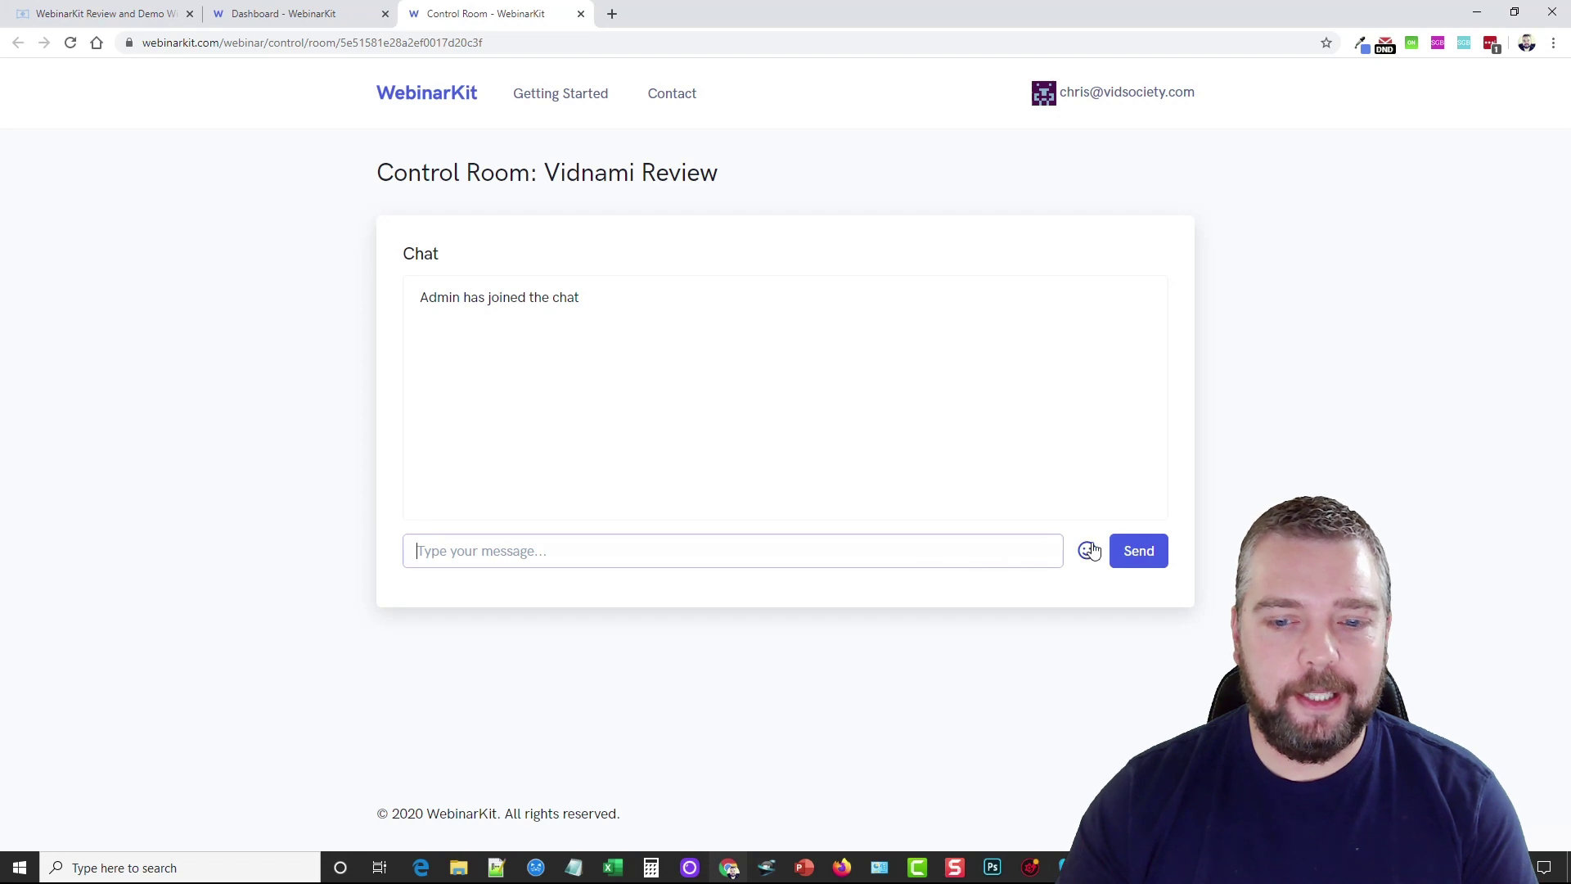
left_click(581, 14)
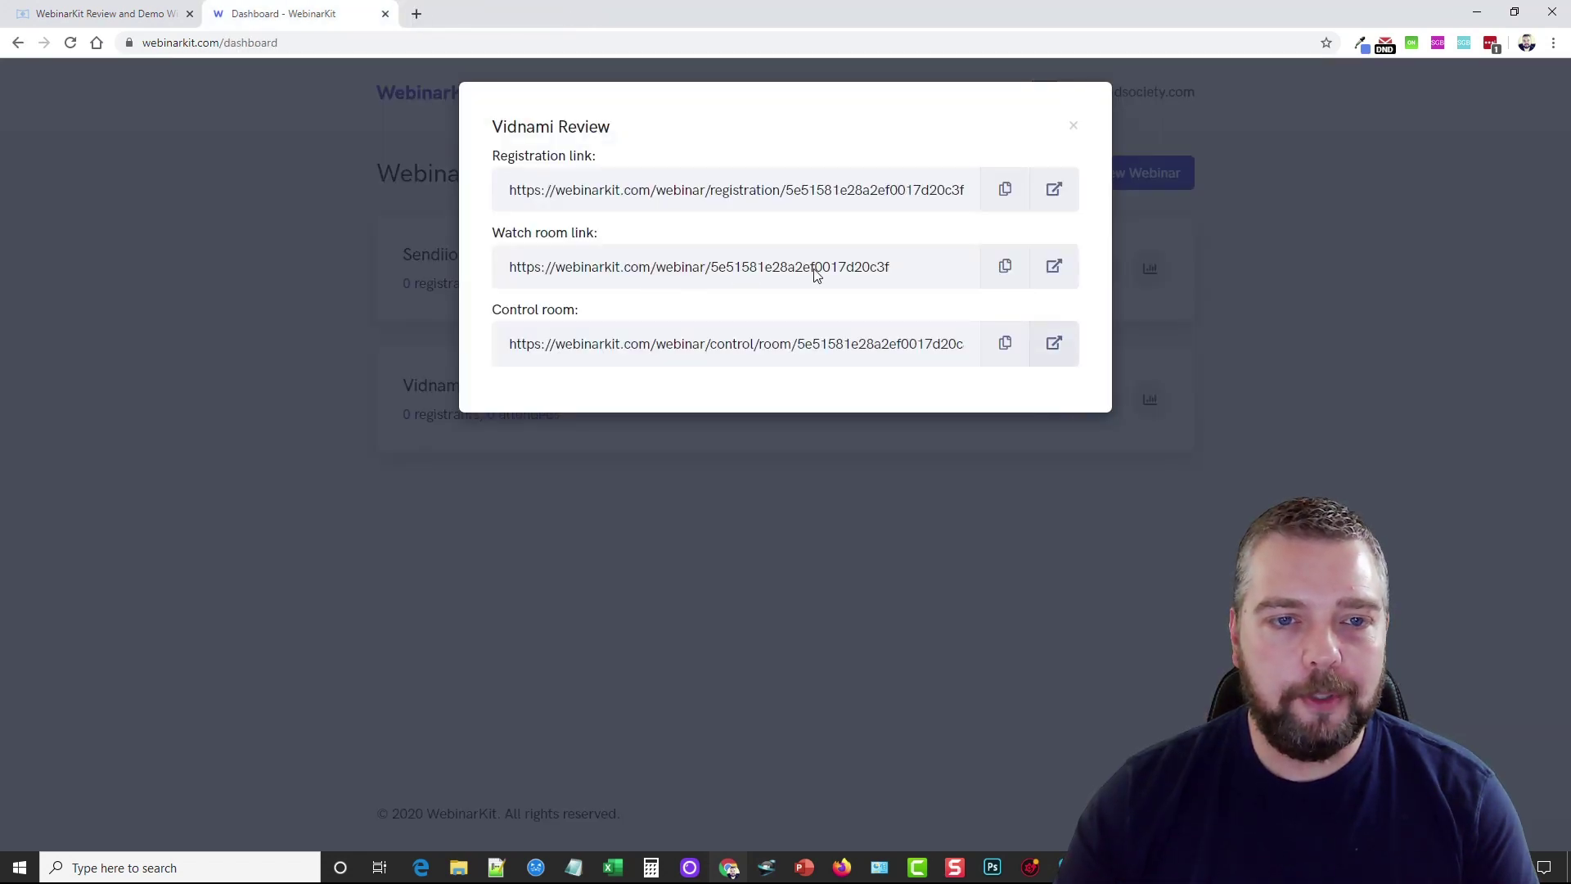
left_click(1054, 266)
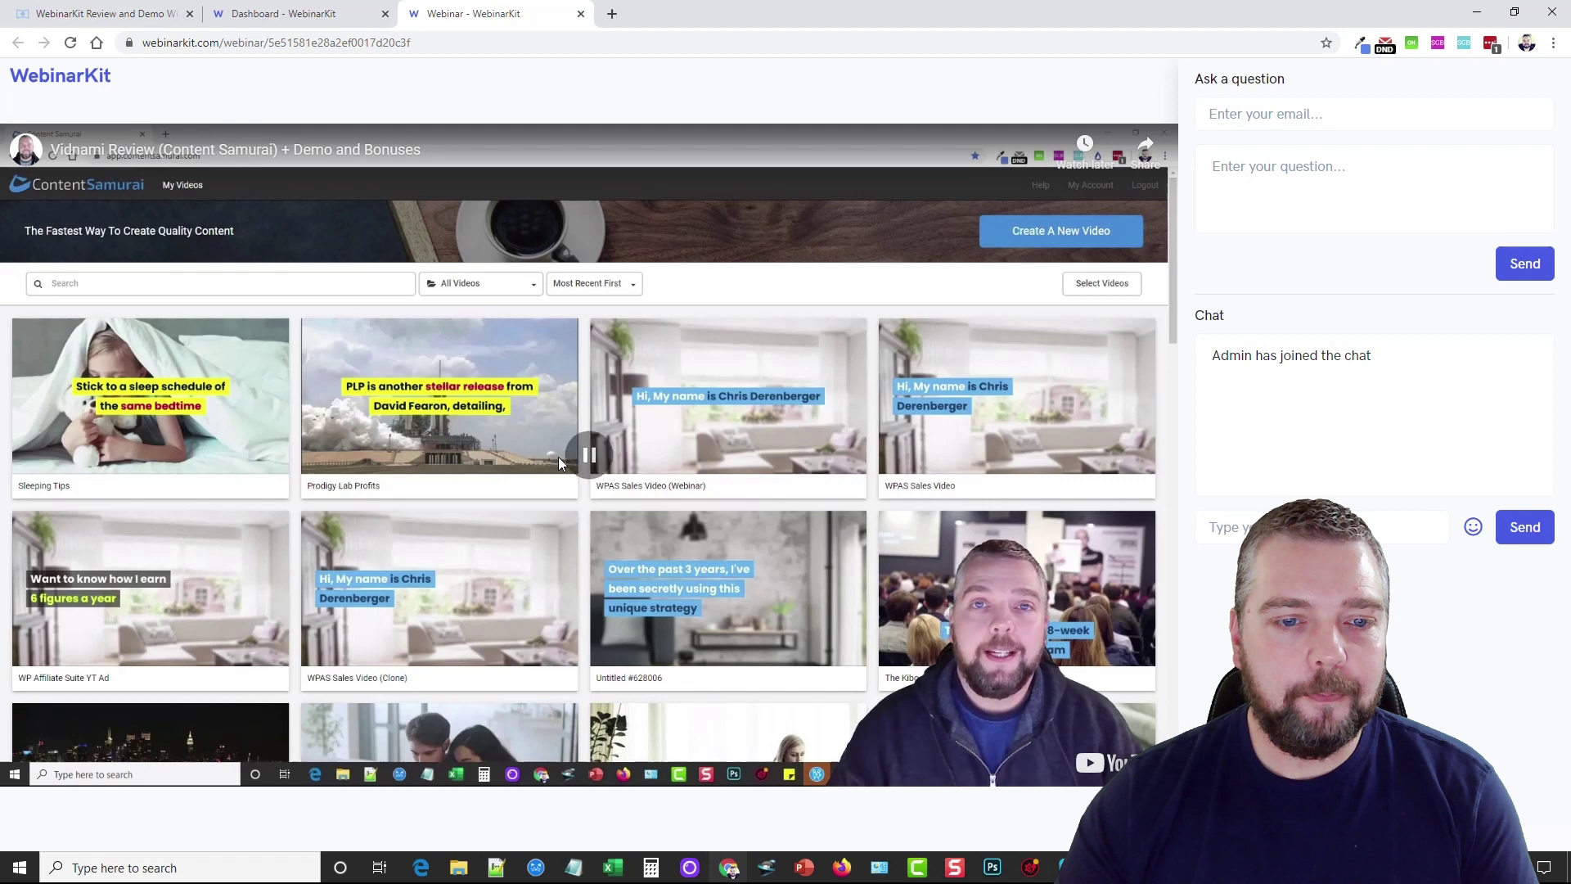
Pause the review video, dismiss the More videos strip, and try the question and chat fields
left_click(558, 456)
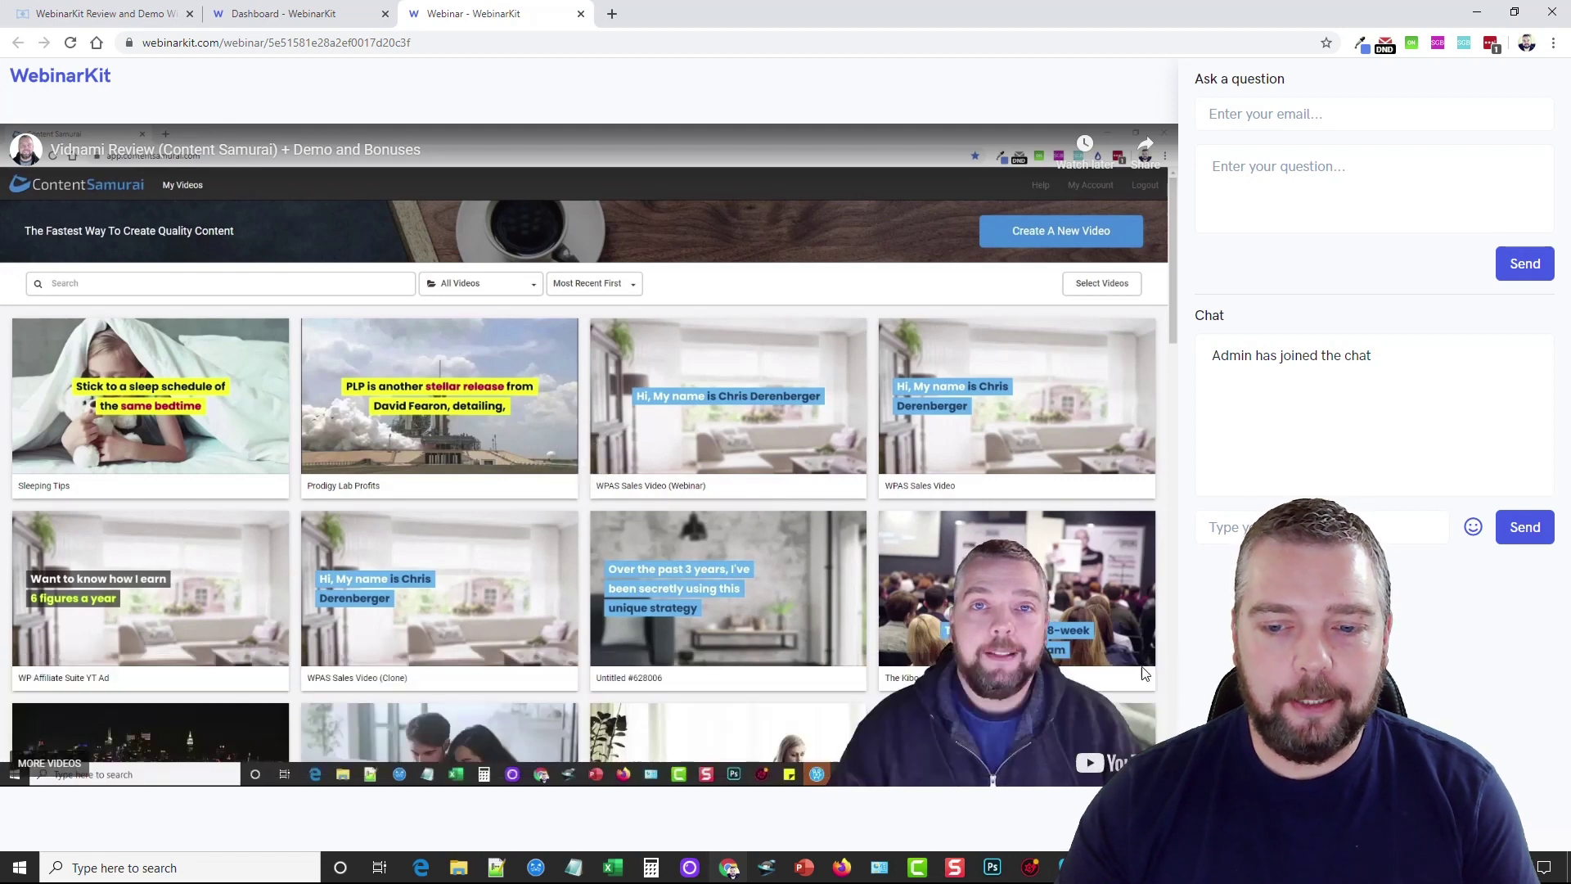
left_click(1143, 672)
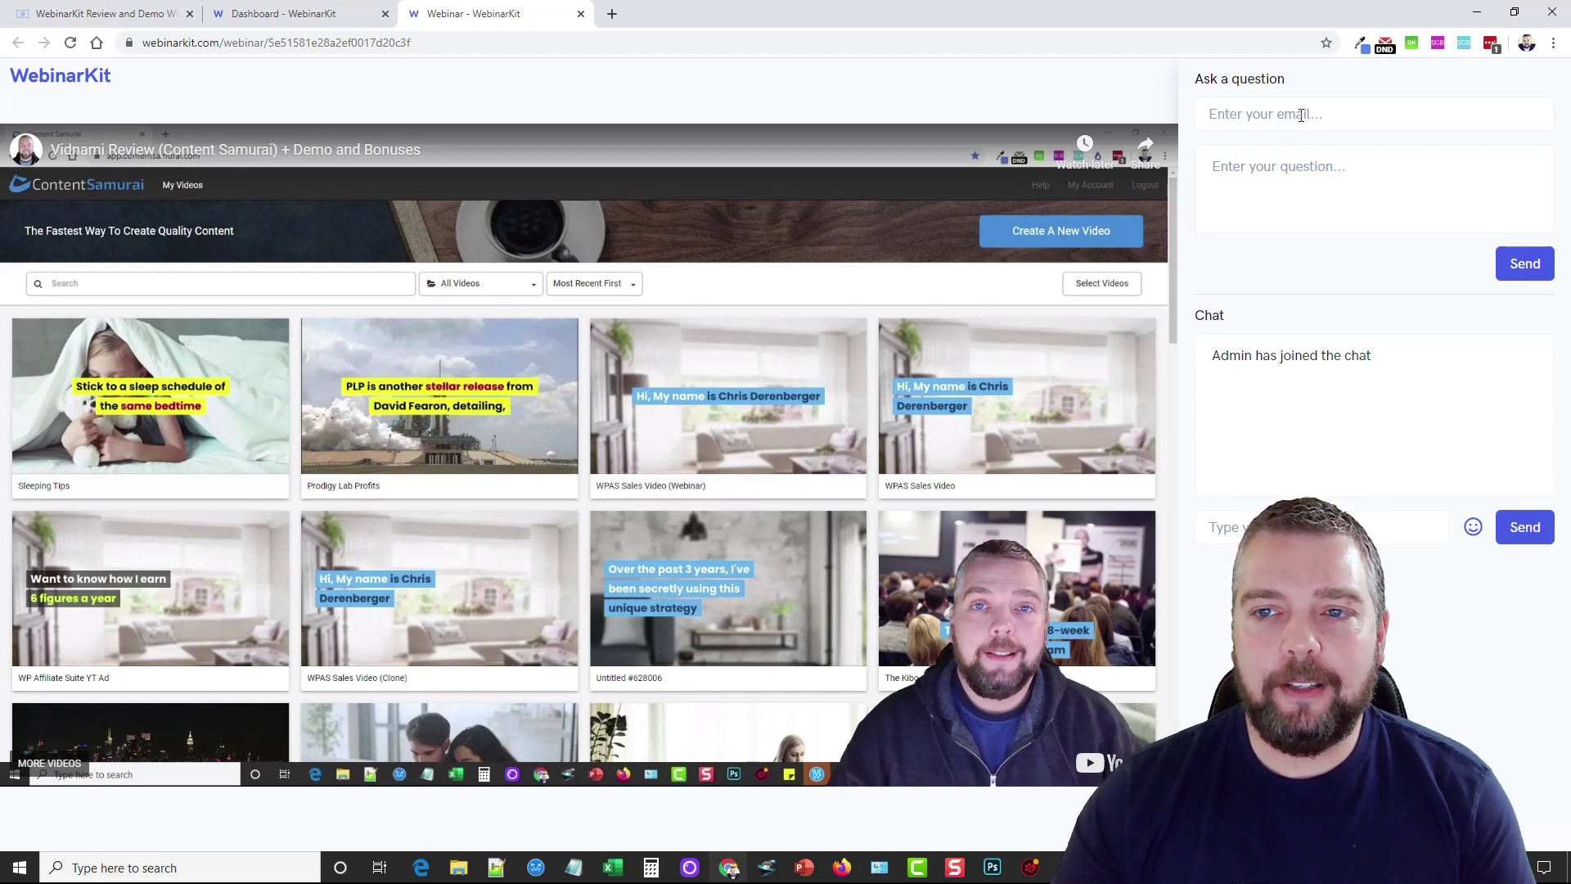
left_click(1331, 112)
left_click(1343, 166)
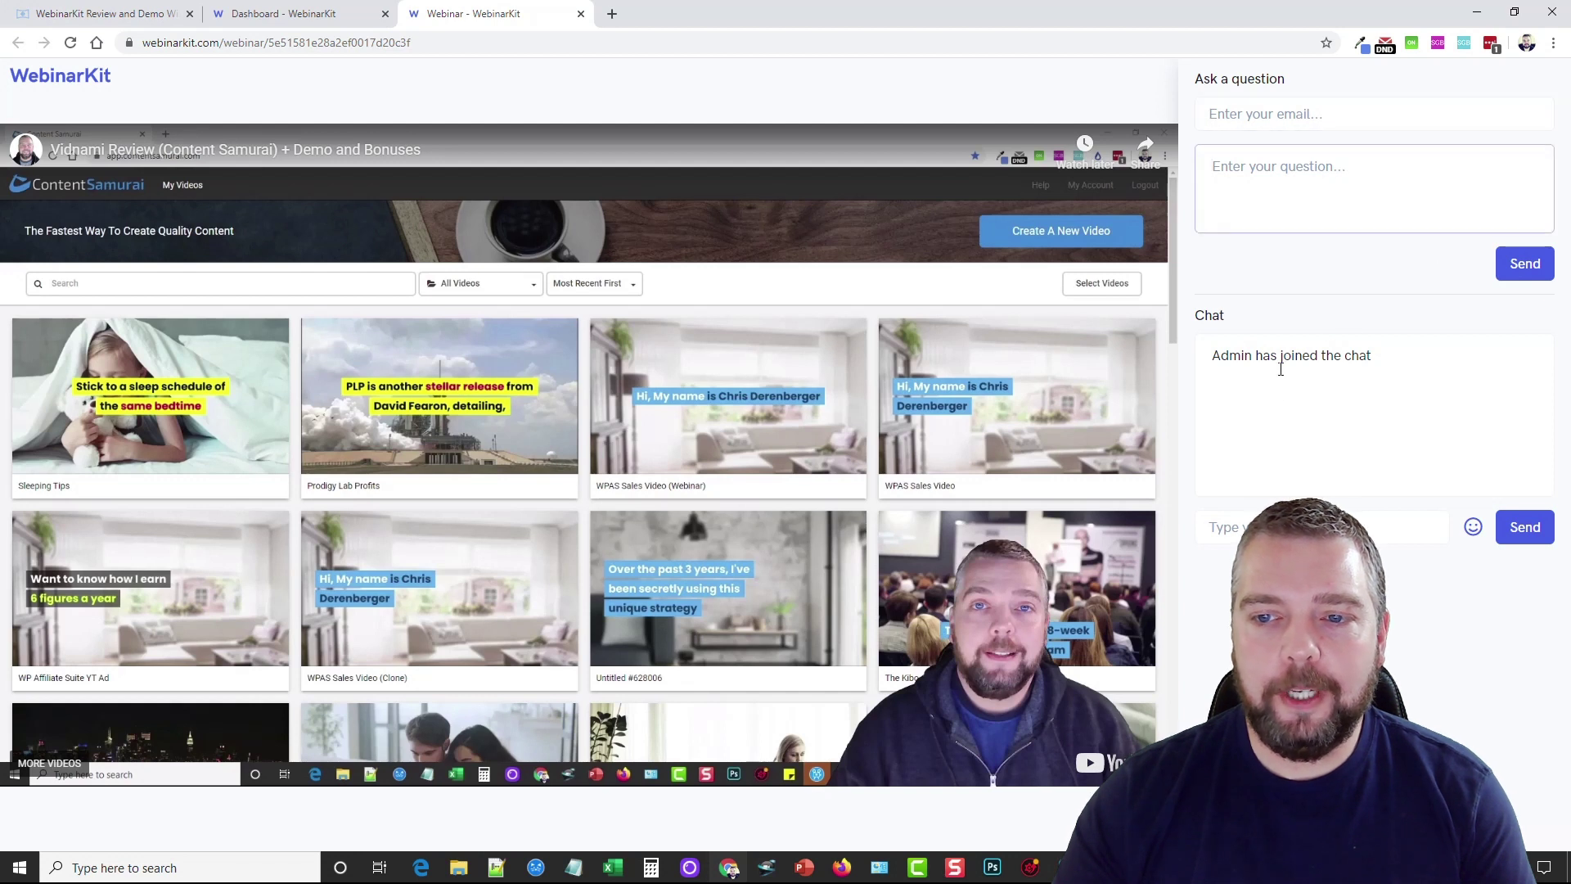
left_click(1343, 527)
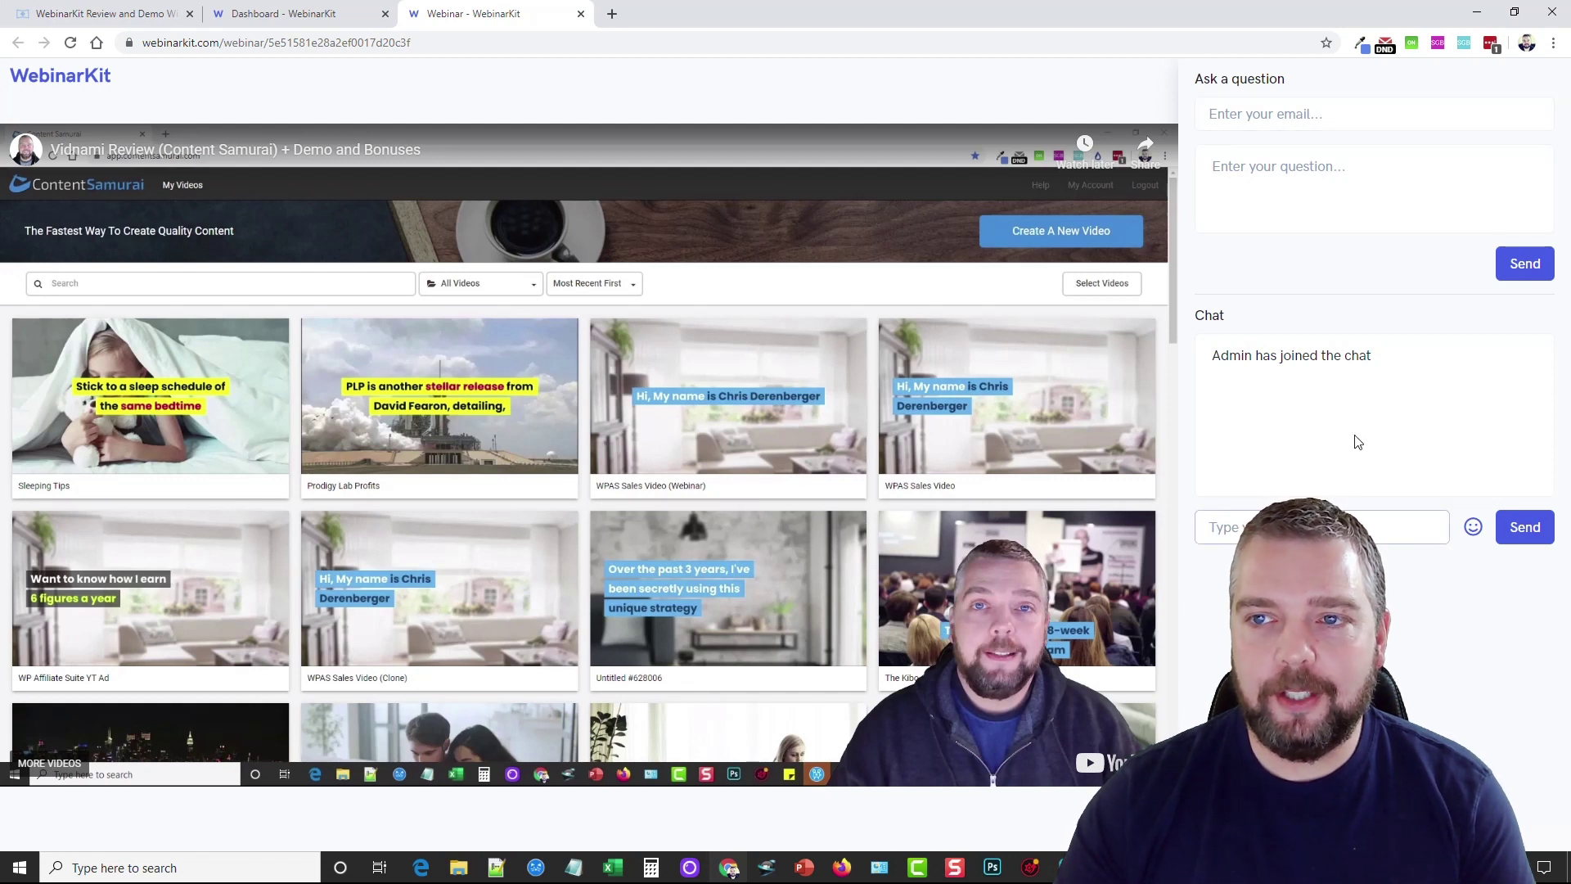